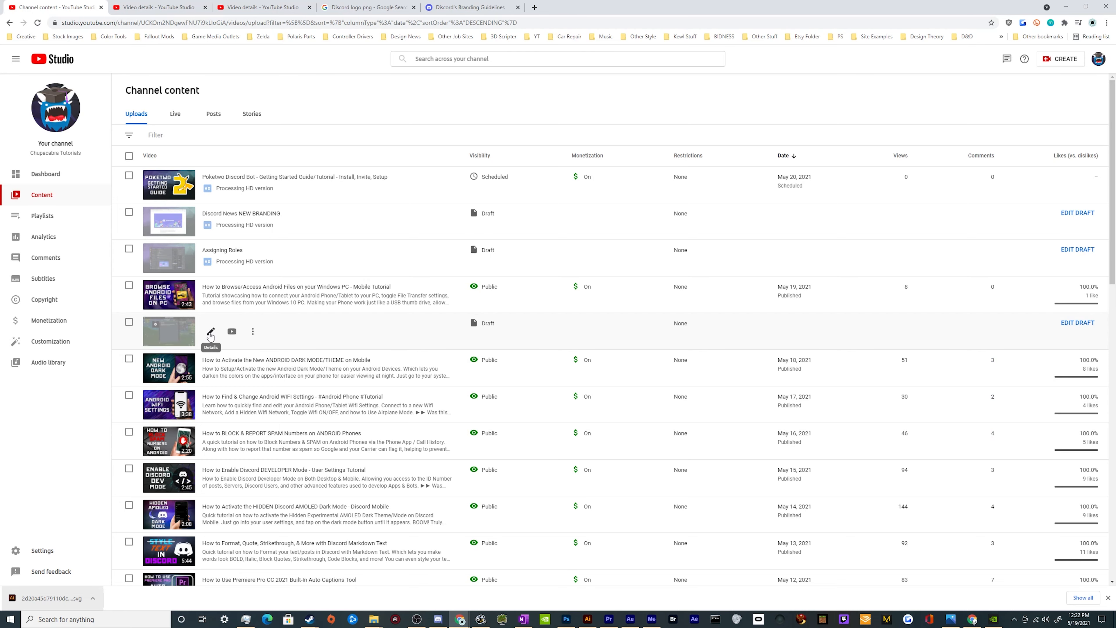
Open the GeForce Experience 2021 draft and examine its details from the title and description down to the tags
{"action": "left_click", "coordinate": [219, 334]}
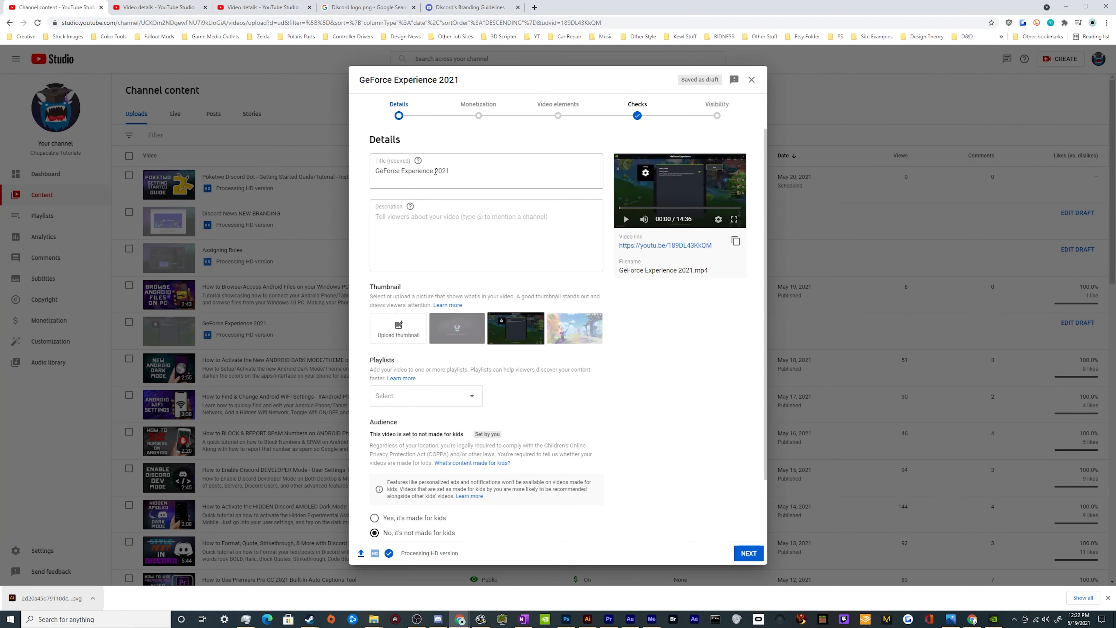
{"action": "triple_click", "coordinate": [473, 171]}
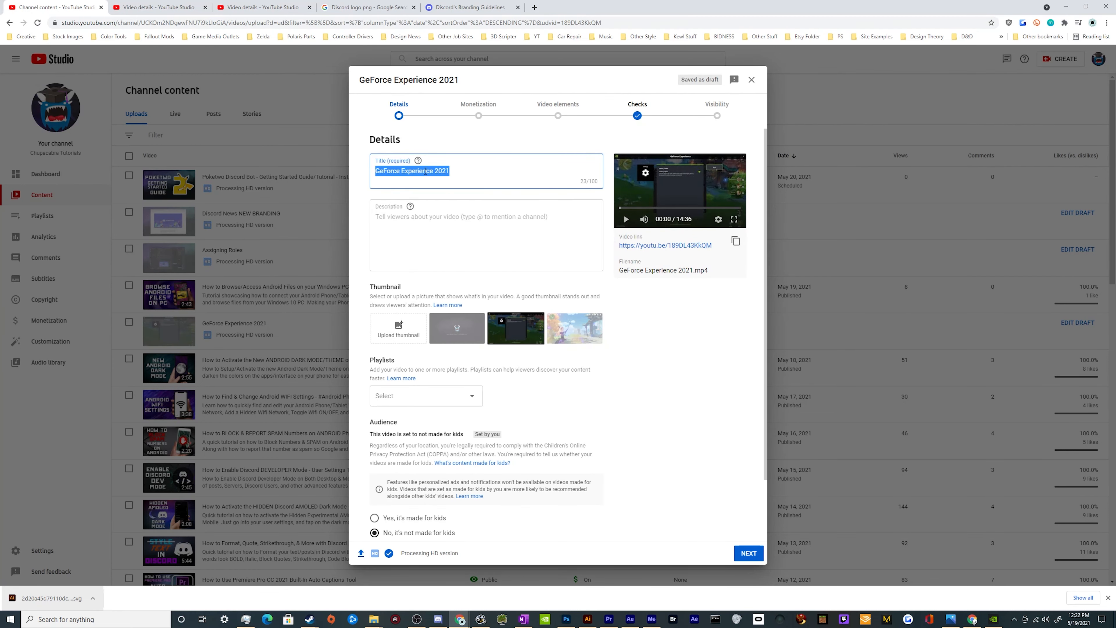
{"action": "left_click", "coordinate": [437, 160]}
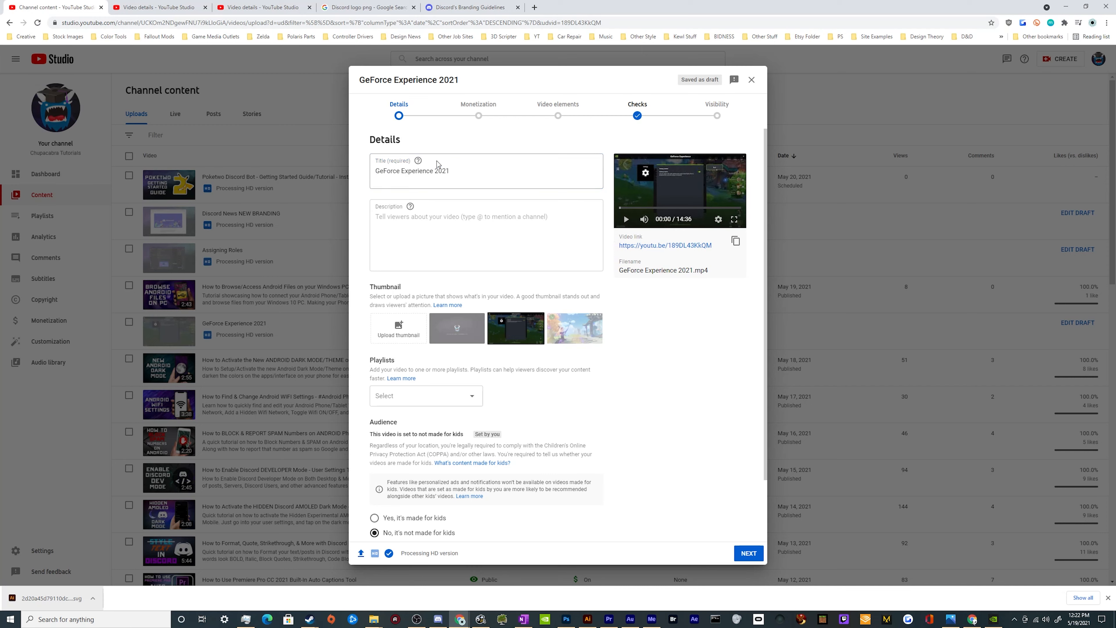
{"action": "left_click", "coordinate": [443, 219]}
{"action": "scroll", "coordinate": [443, 219], "scroll_direction": "down", "scroll_amount": 10}
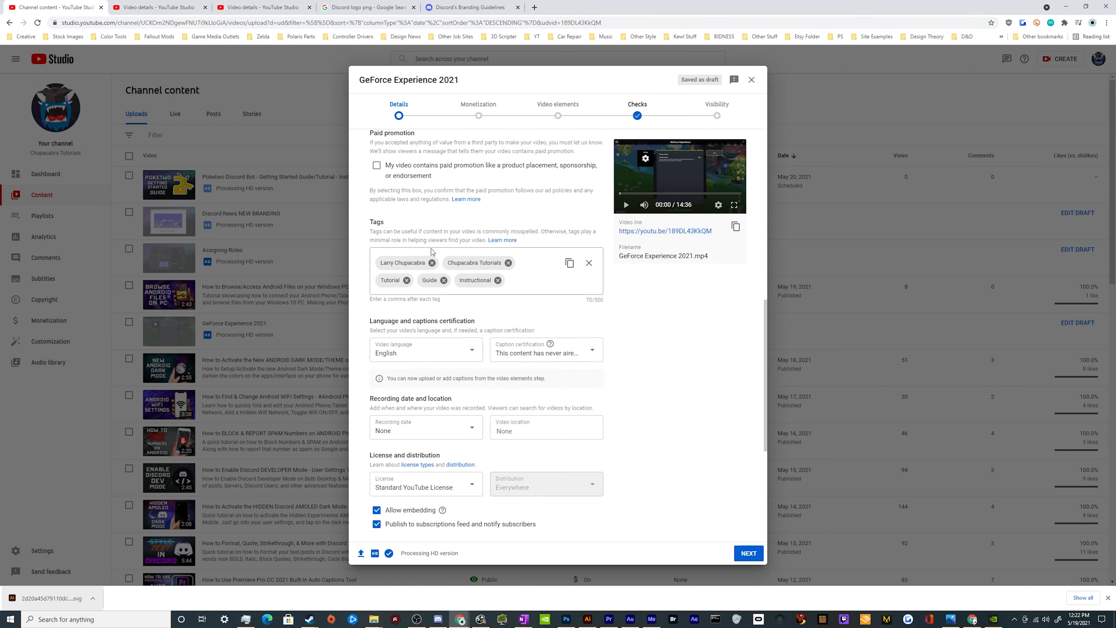
{"action": "scroll", "coordinate": [489, 411], "scroll_direction": "up", "scroll_amount": 4}
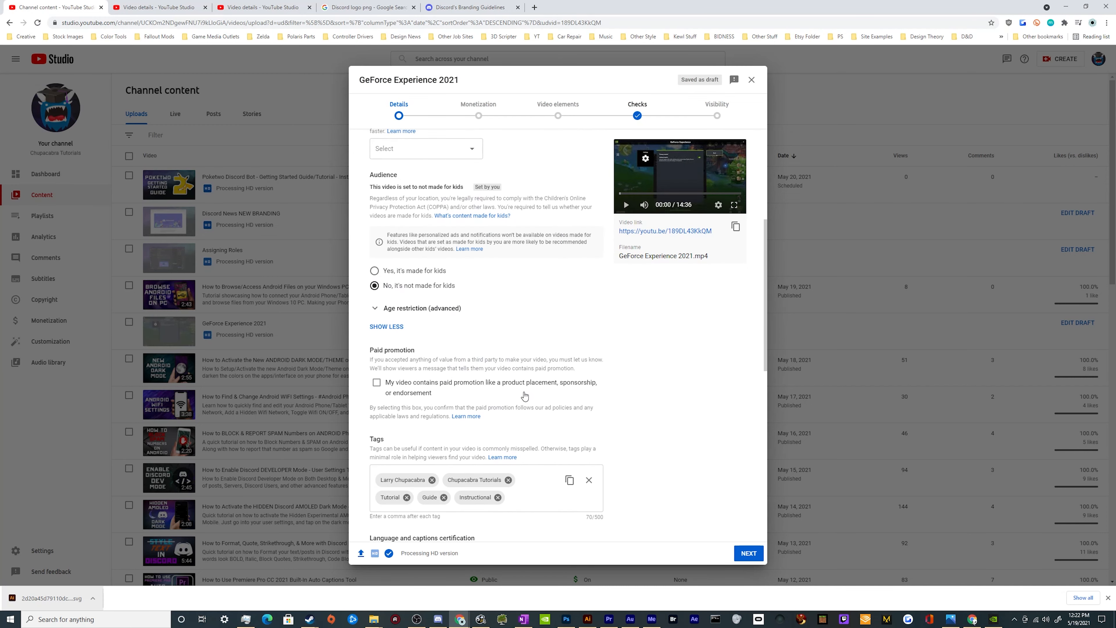
{"action": "scroll", "coordinate": [523, 393], "scroll_direction": "down", "scroll_amount": 2}
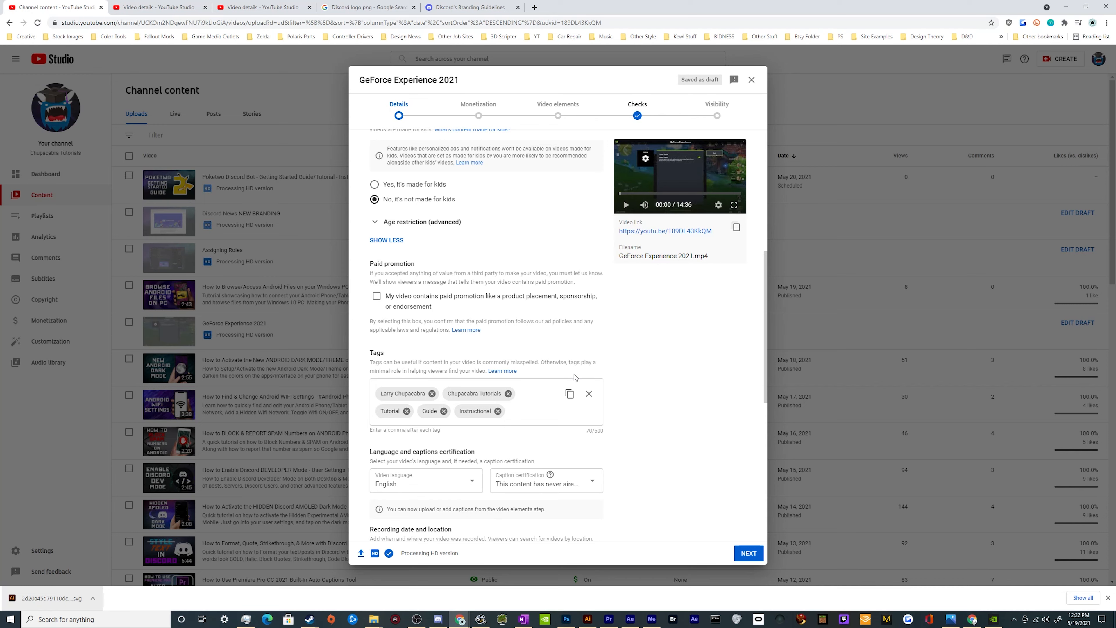
{"action": "scroll", "coordinate": [556, 398], "scroll_direction": "up", "scroll_amount": 8}
{"action": "scroll", "coordinate": [556, 390], "scroll_direction": "down", "scroll_amount": 8}
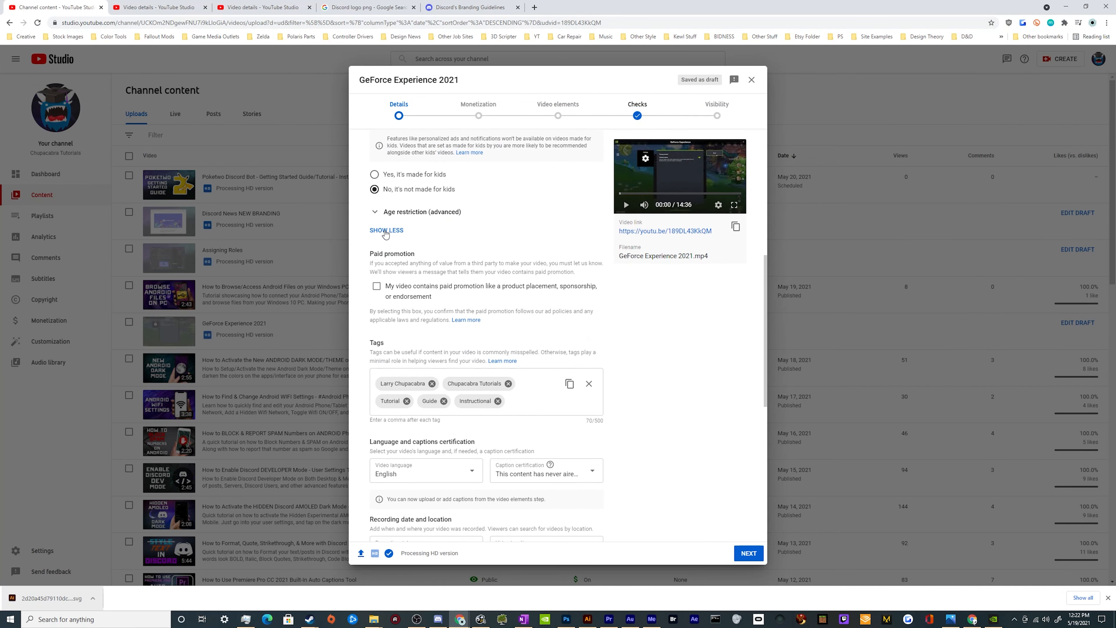
{"action": "scroll", "coordinate": [387, 234], "scroll_direction": "up", "scroll_amount": 8}
Replace the video title with "Nvidia Geforce Experience & Shadowplay COMPLETE Tutorial & Walkthrough"
{"action": "left_click_drag", "start_coordinate": [457, 177], "coordinate": [354, 184]}
{"action": "left_click", "coordinate": [427, 176]}
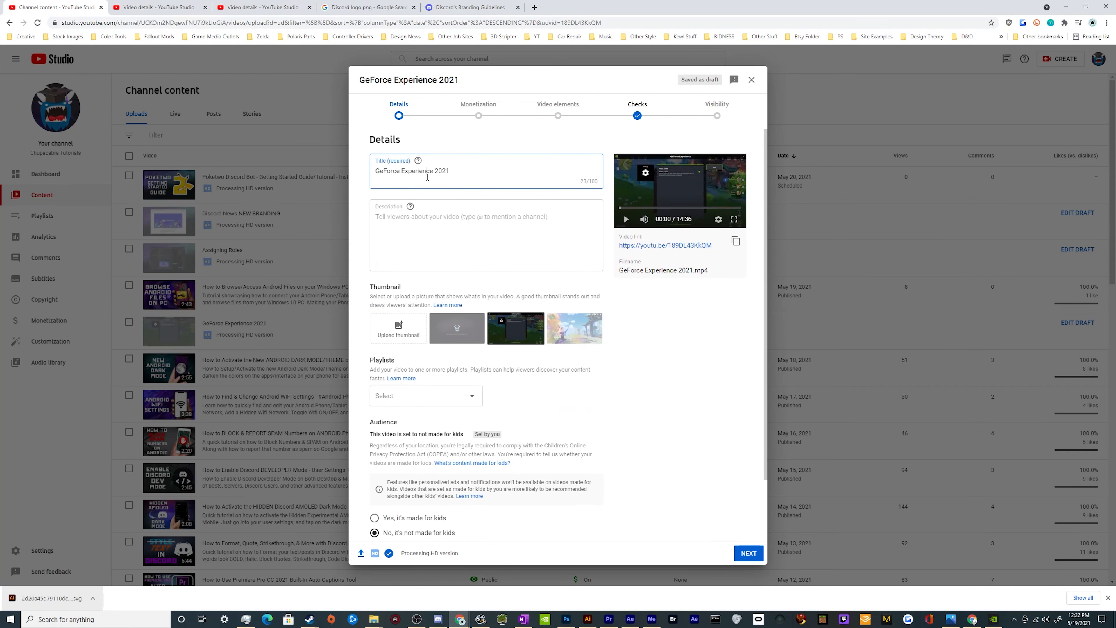
{"action": "left_click_drag", "start_coordinate": [452, 171], "coordinate": [409, 160]}
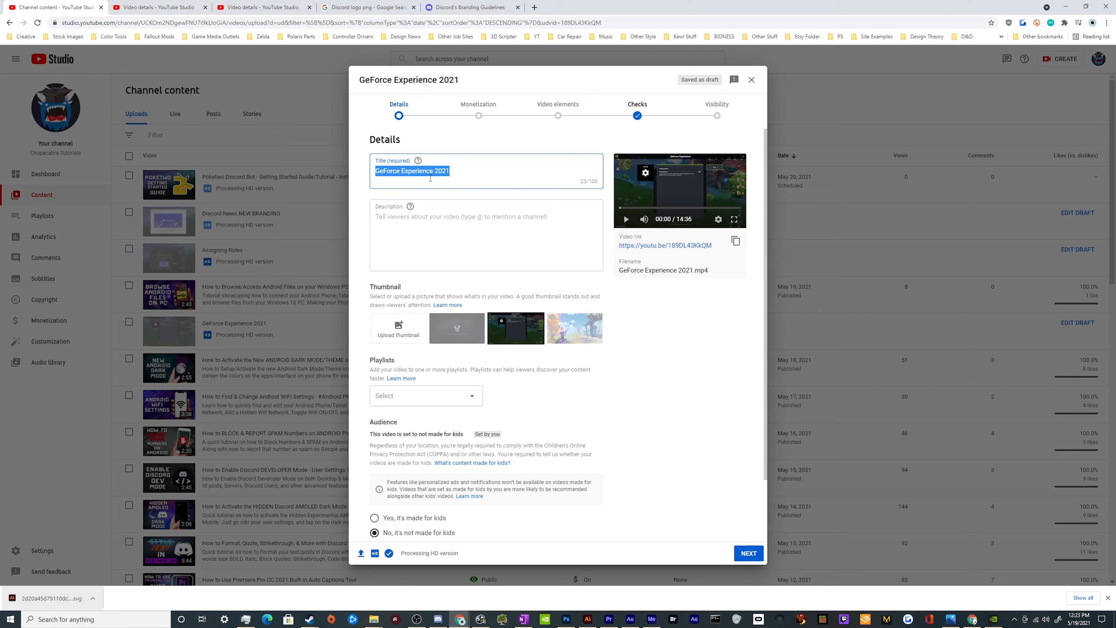
{"action": "type", "text": "Nvidi"}
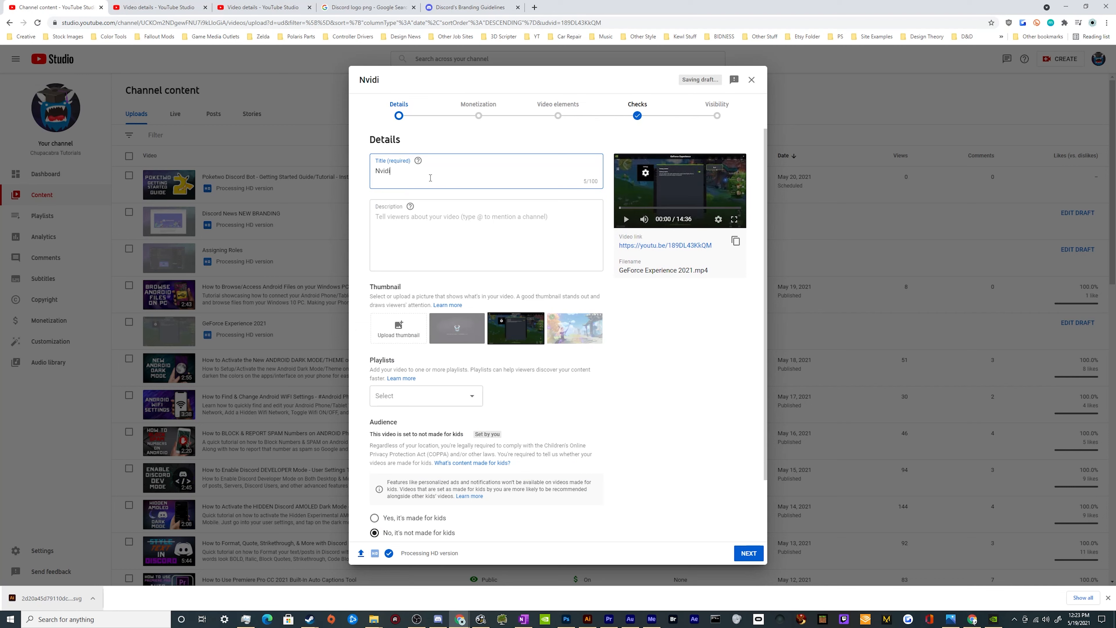
{"action": "type", "text": "a Geforce Experience "}
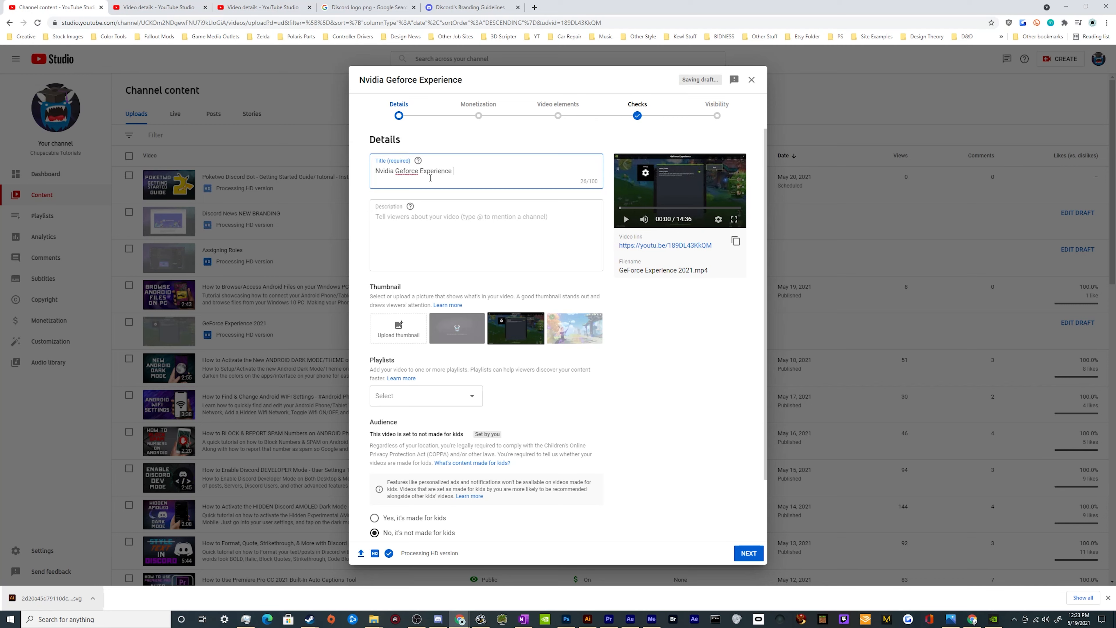
{"action": "type", "text": "& Shadowplay CO"}
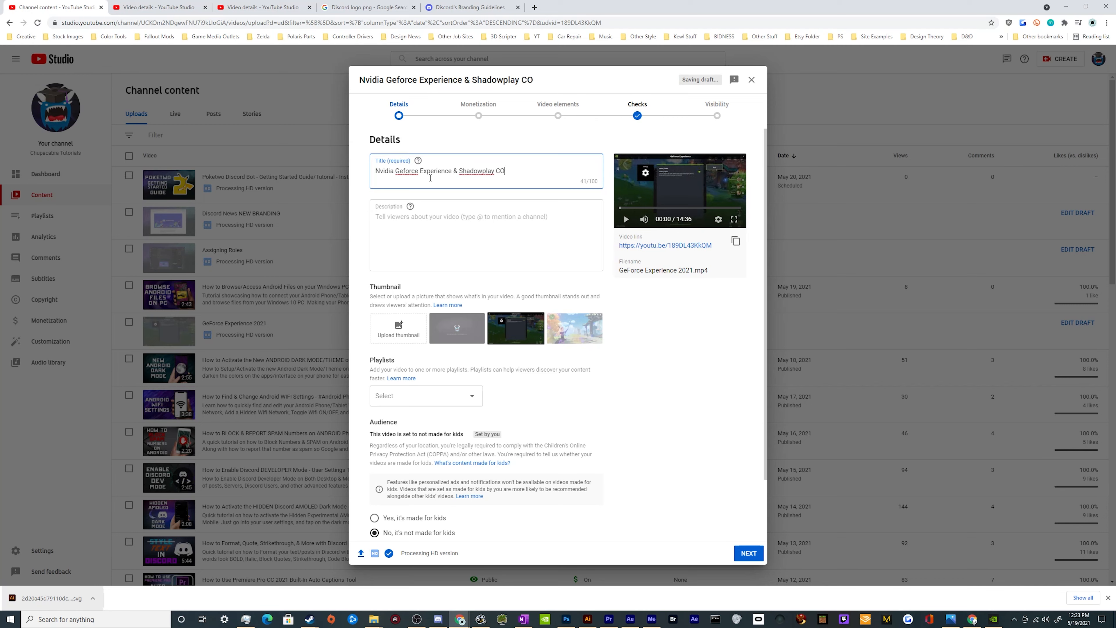
{"action": "type", "text": "MPLETE Tutorial "}
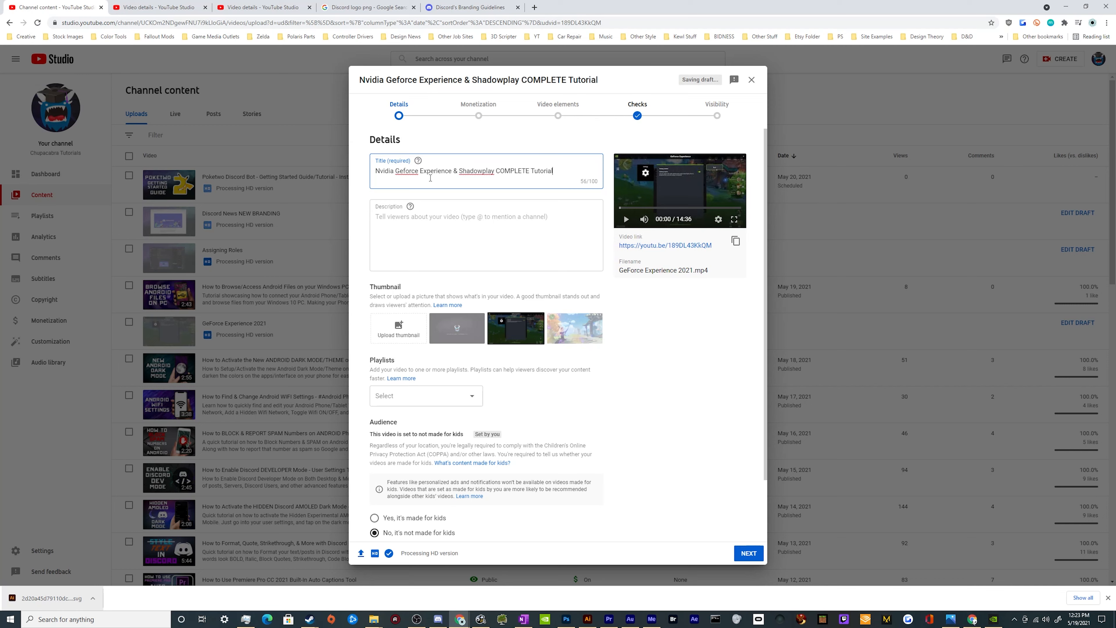
{"action": "type", "text": "& Walkthrough"}
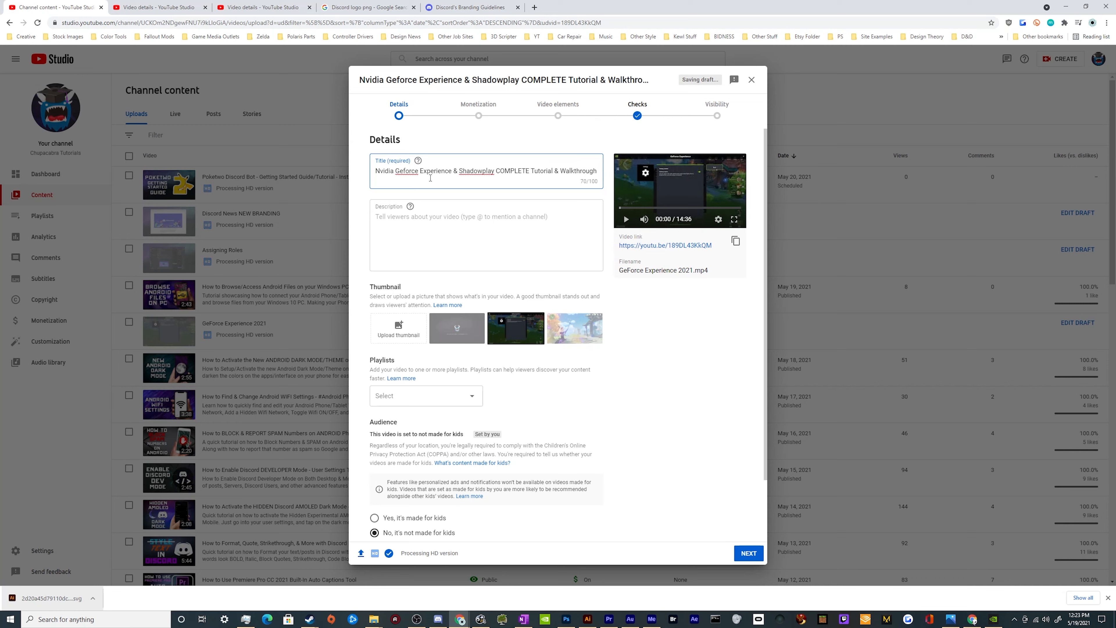
Replace the word "Walkthrough" at the end of the title with "Guide"
{"action": "key", "text": "BackSpace"}
{"action": "key", "text": "BackSpace"}
{"action": "key", "text": "BackSpace"}
{"action": "key", "text": "BackSpace"}
{"action": "key", "text": "BackSpace"}
{"action": "key", "text": "BackSpace"}
{"action": "key", "text": "BackSpace"}
{"action": "key", "text": "BackSpace"}
{"action": "key", "text": "BackSpace"}
{"action": "key", "text": "BackSpace"}
{"action": "key", "text": "BackSpace"}
{"action": "type", "text": "Gu"}
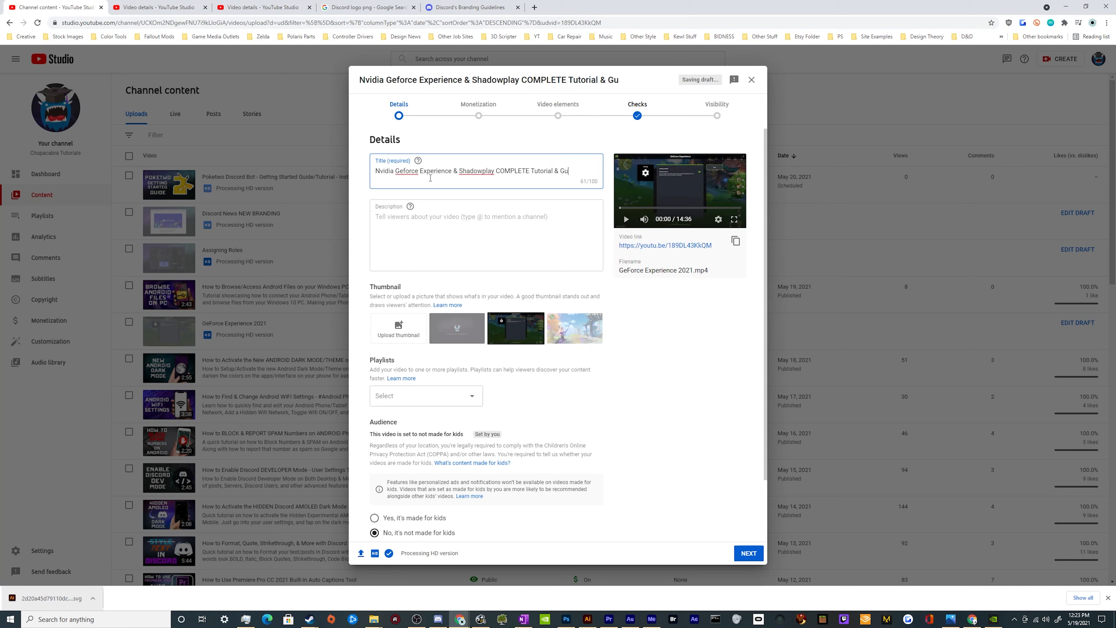
{"action": "type", "text": "ide"}
Start the description with "A complete walkthrough tutorial explaining all the feature of the Nvidia Geforce Experiance App,"
{"action": "left_click", "coordinate": [493, 228]}
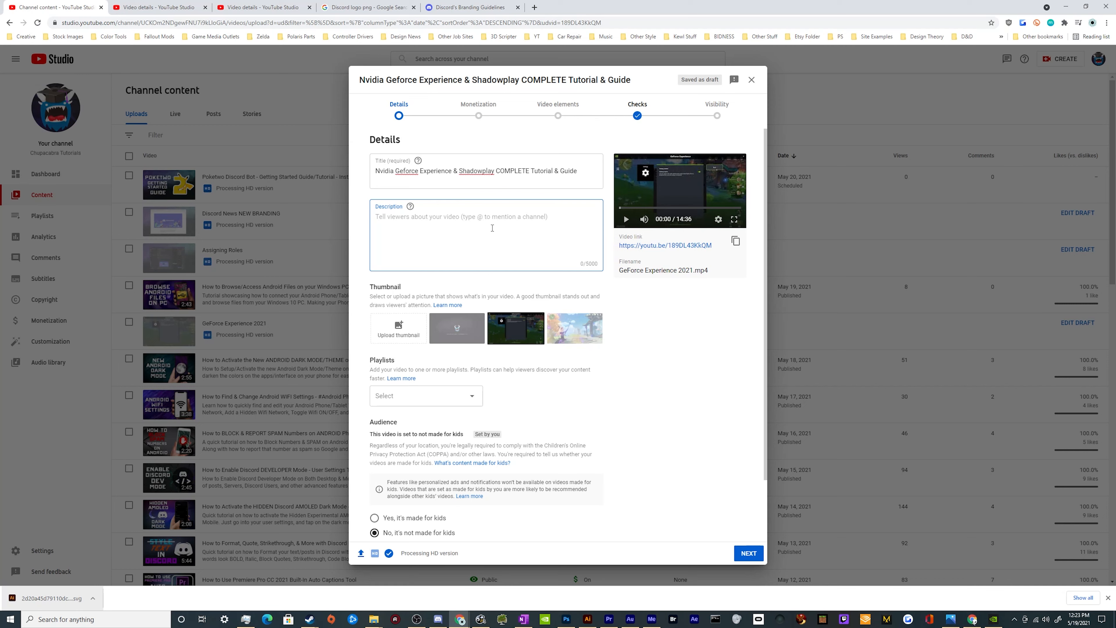
{"action": "type", "text": "A complet"}
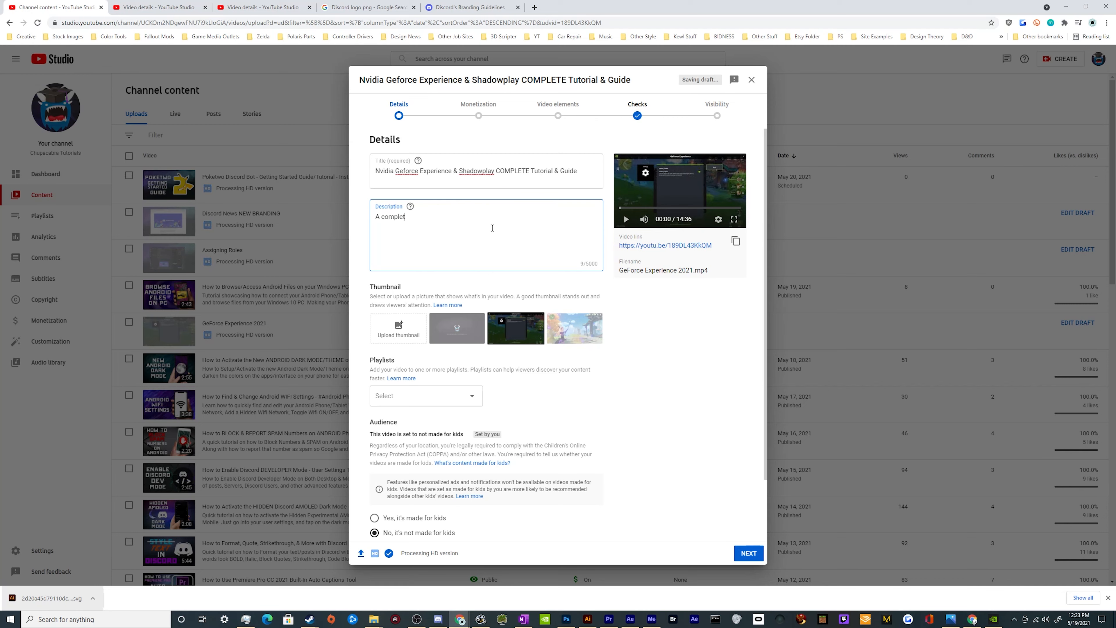
{"action": "type", "text": "e walkthrough tutoria"}
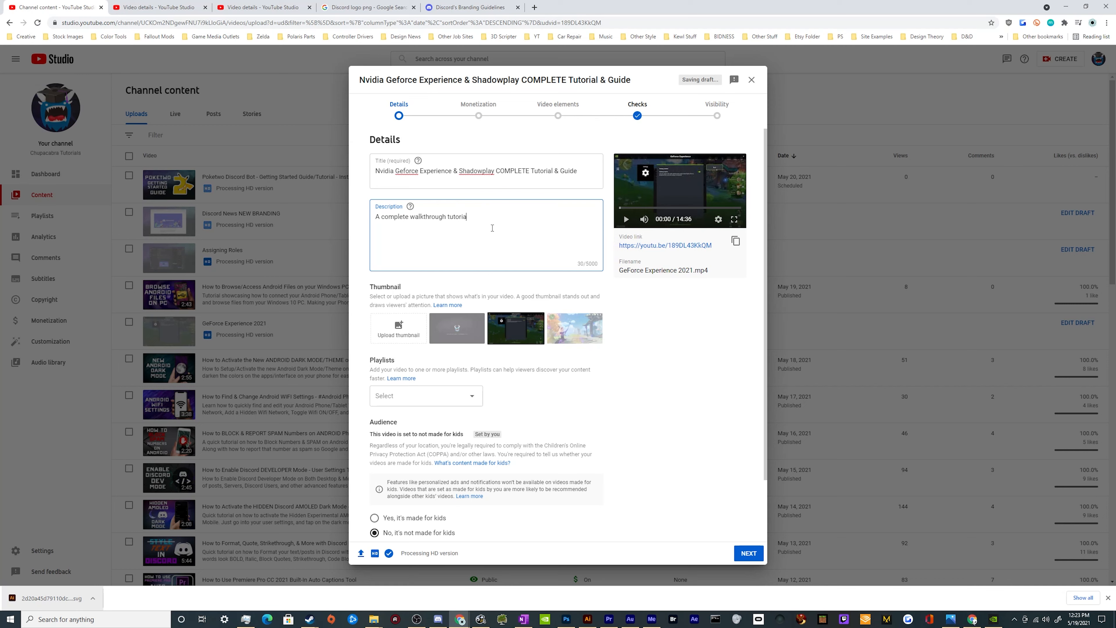
{"action": "type", "text": "l explaining all the feature of "}
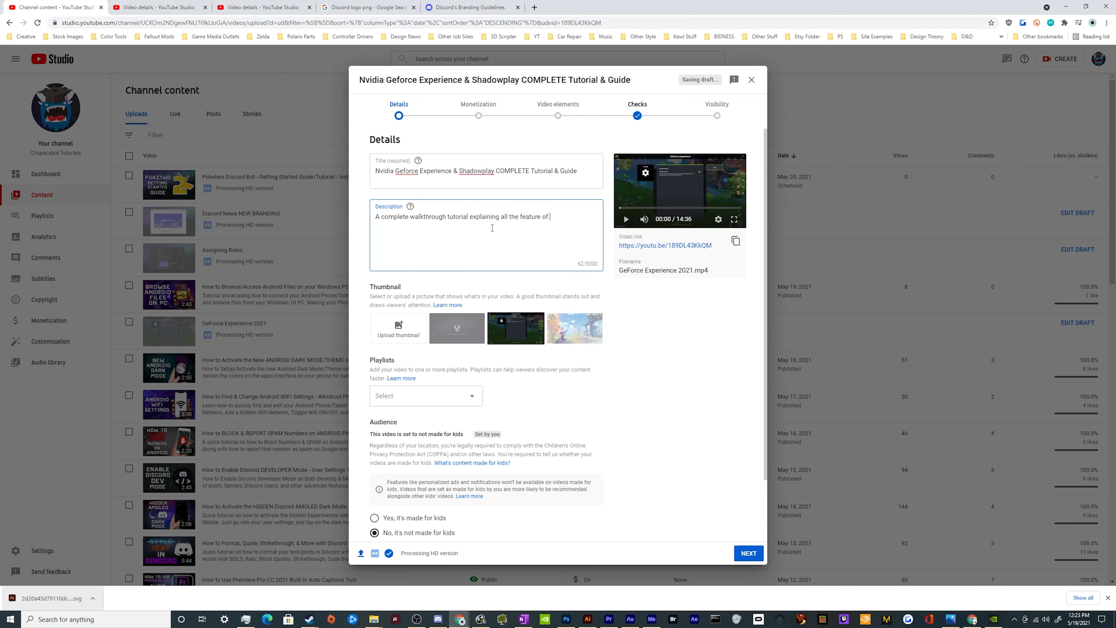
{"action": "type", "text": "the Nvidia Geforce Experi"}
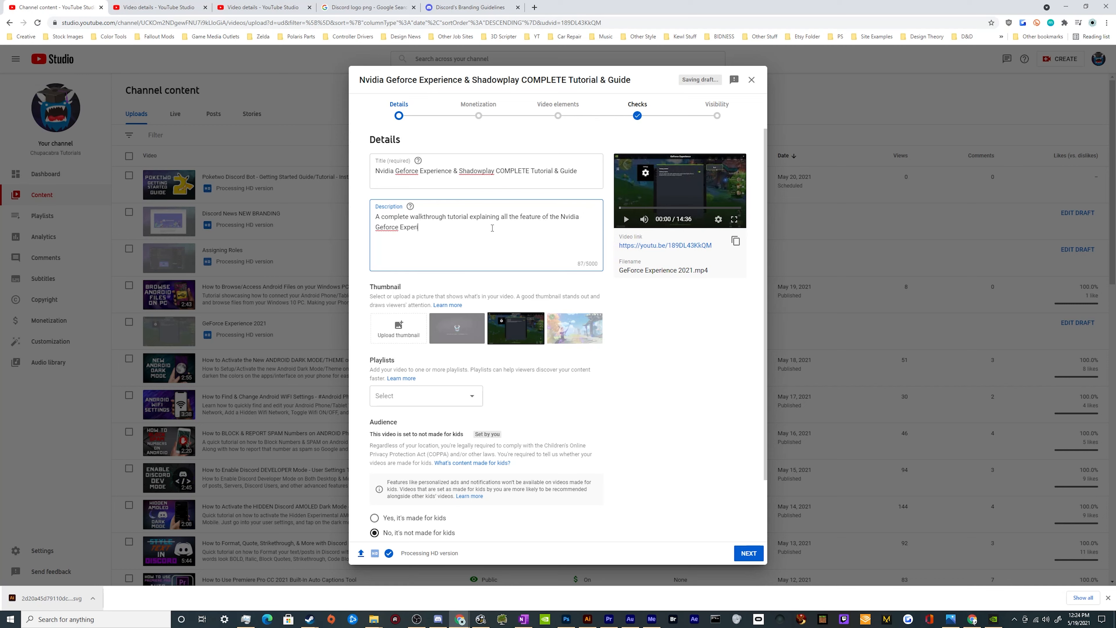
{"action": "type", "text": "ance App, "}
Continue the description with "and also how to record/stream using the built-in Nvidia Shadowplay"
{"action": "type", "text": "and al"}
{"action": "type", "text": "so how to rec"}
{"action": "type", "text": "po"}
{"action": "key", "text": "BackSpace"}
{"action": "key", "text": "BackSpace"}
{"action": "type", "text": "ord, "}
{"action": "type", "text": "/stream "}
{"action": "type", "text": "usin"}
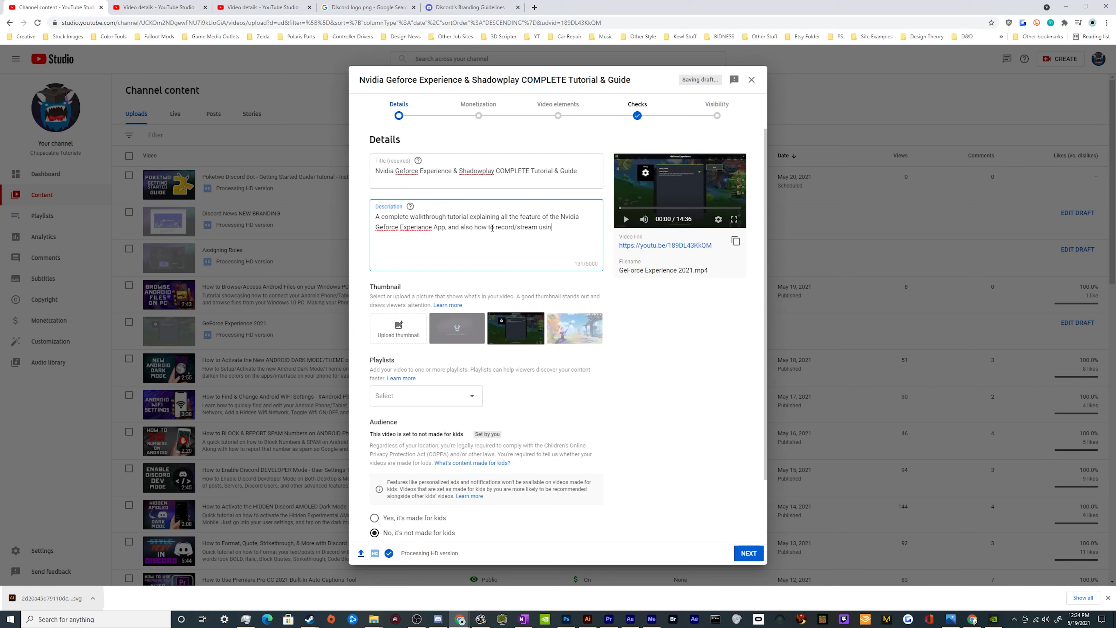
{"action": "type", "text": "g the built-in Nvidia Shadowplay App"}
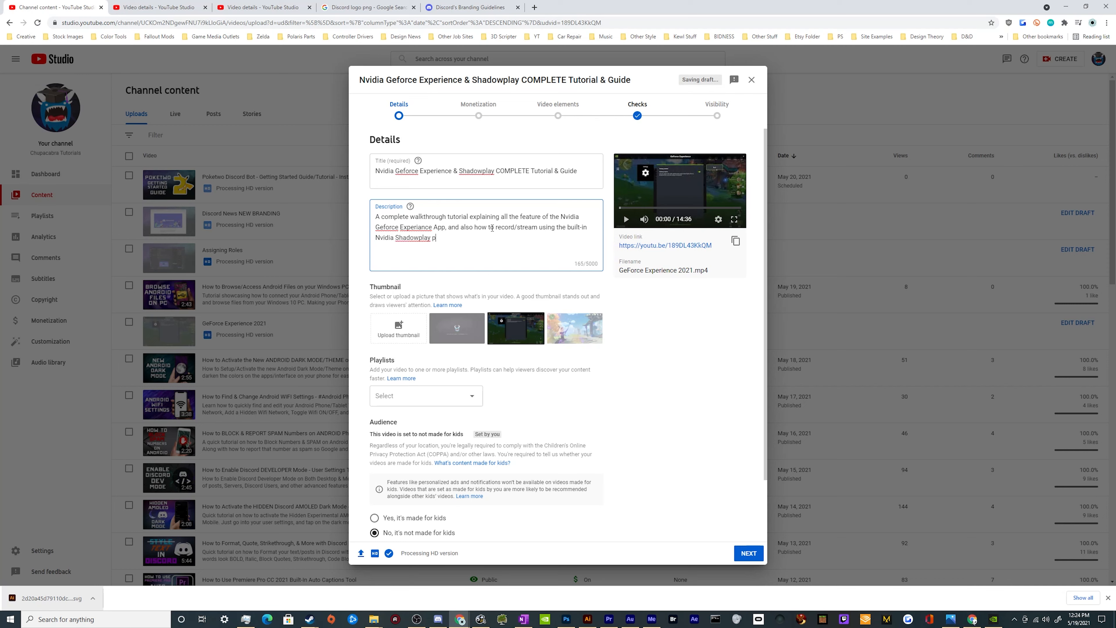
Append "program. This includes how to optimize your games for performance/appearance, how to download and update drivers, and how to make sure your computer is VR Ready."
{"action": "type", "text": "poroggram. This includes.how to optimize your "}
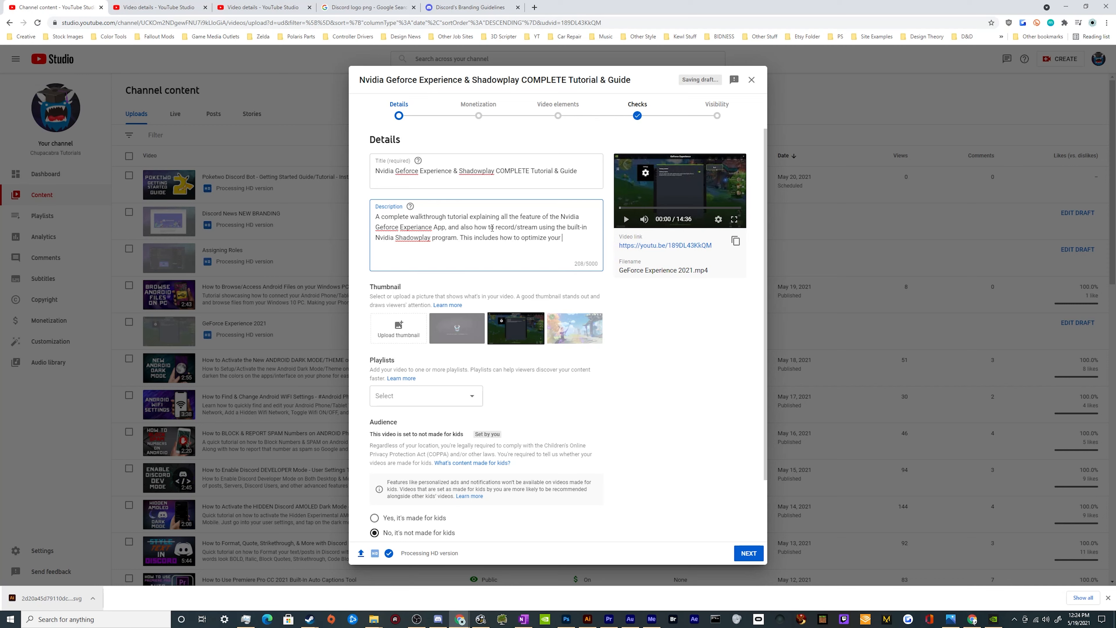
{"action": "type", "text": "games for performance/appearance, how to "}
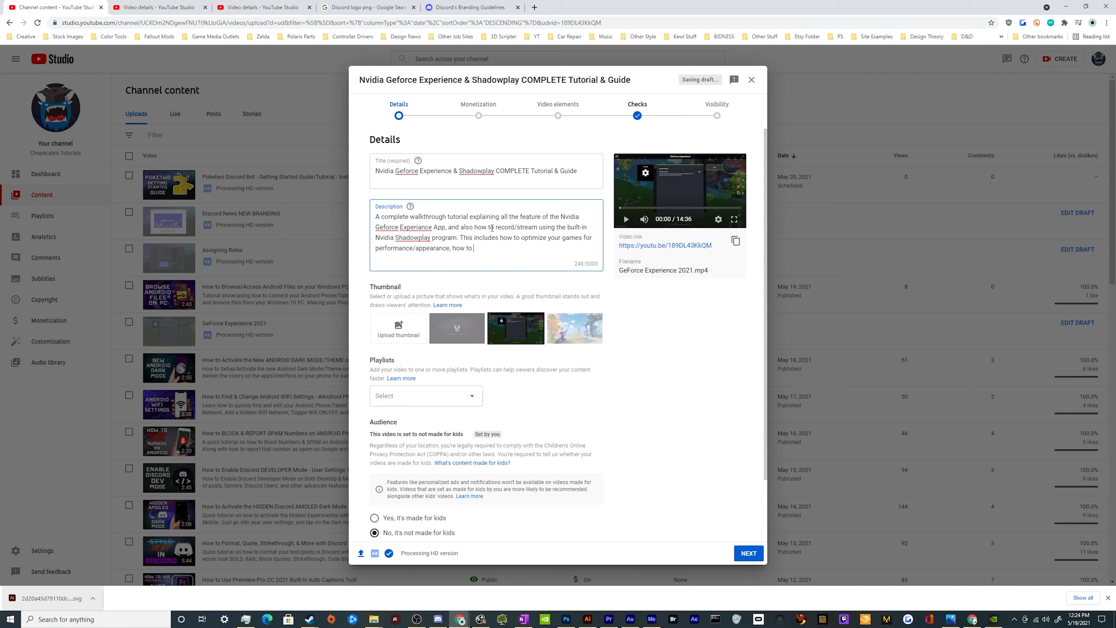
{"action": "type", "text": "download and update drivers, and ho"}
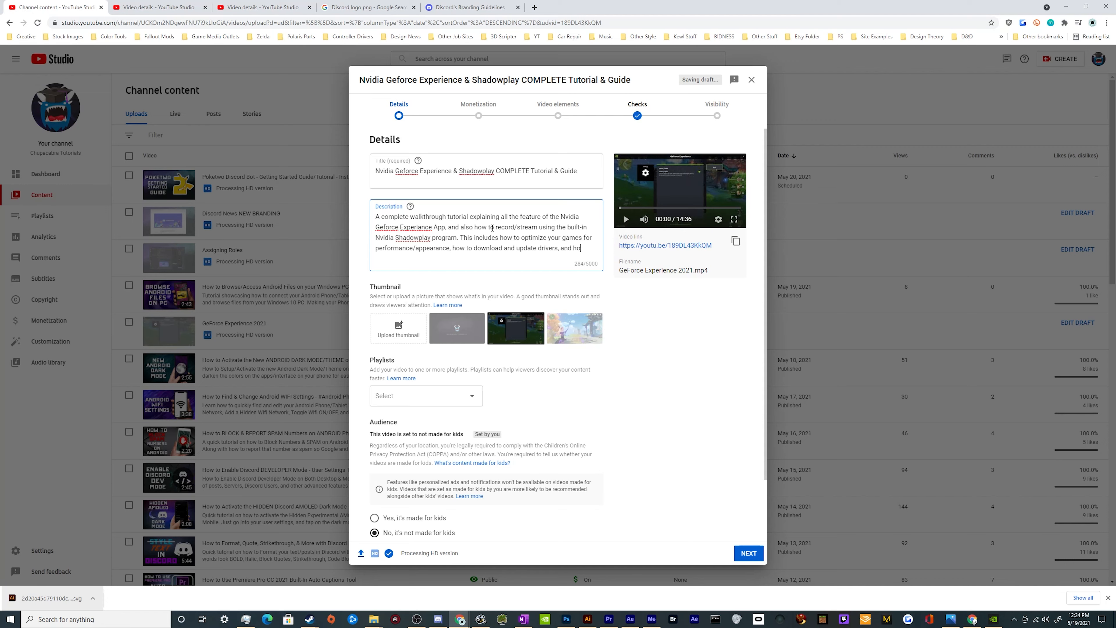
{"action": "type", "text": "w to make sure your c"}
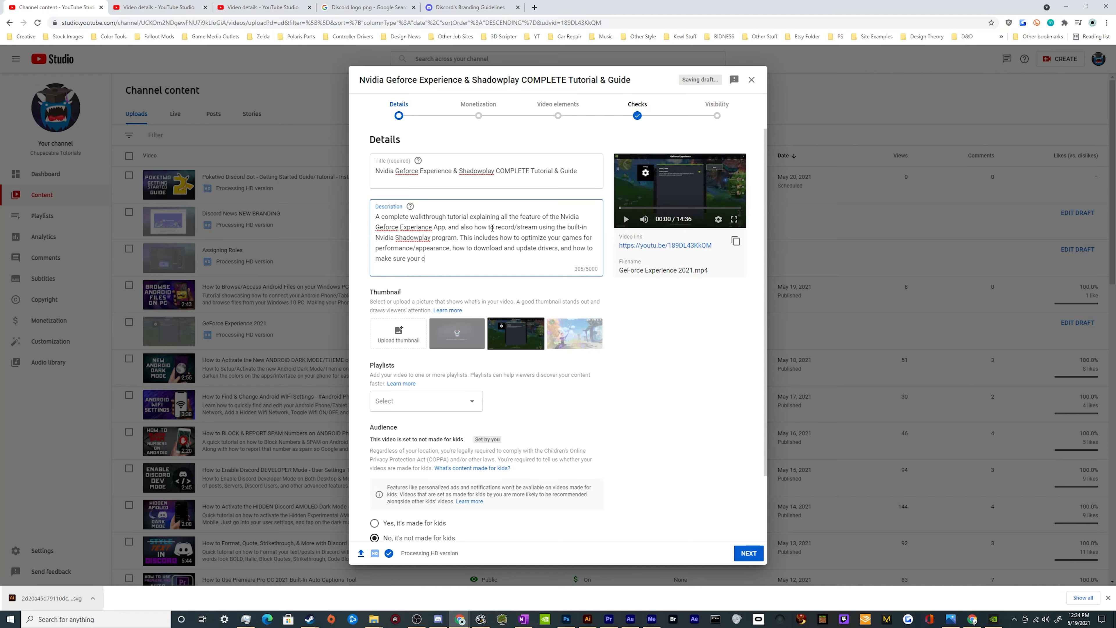
{"action": "type", "text": "omputer is VR REady."}
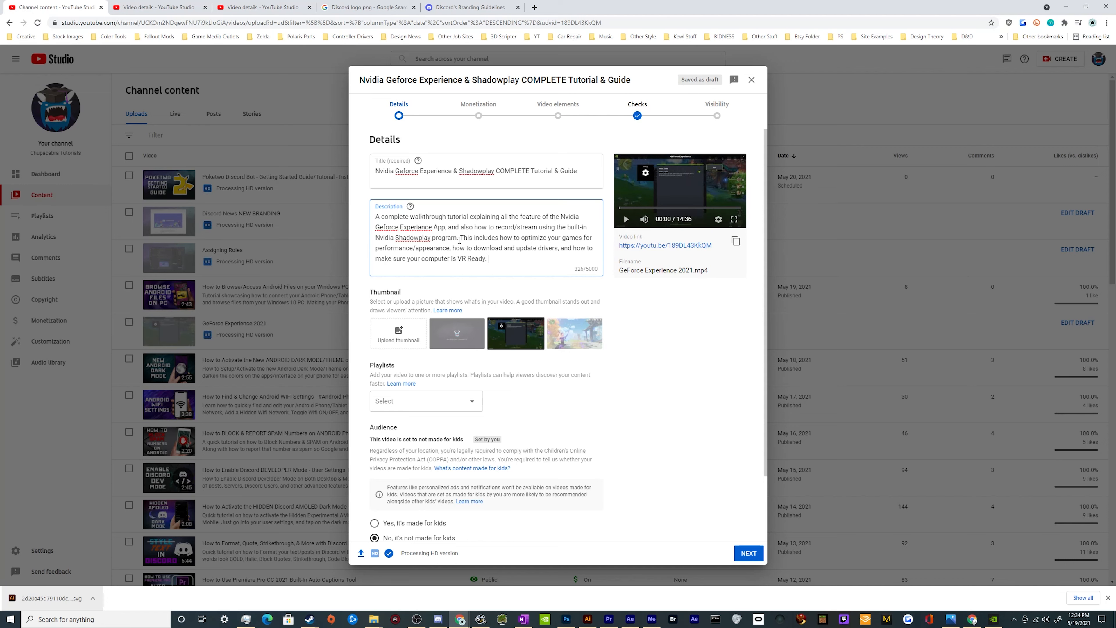
Start a new paragraph at "This includes", separated by a blank line, and correct the spelling of "Experiance" to "Experience"
{"action": "key", "text": "Return"}
{"action": "key", "text": "Return"}
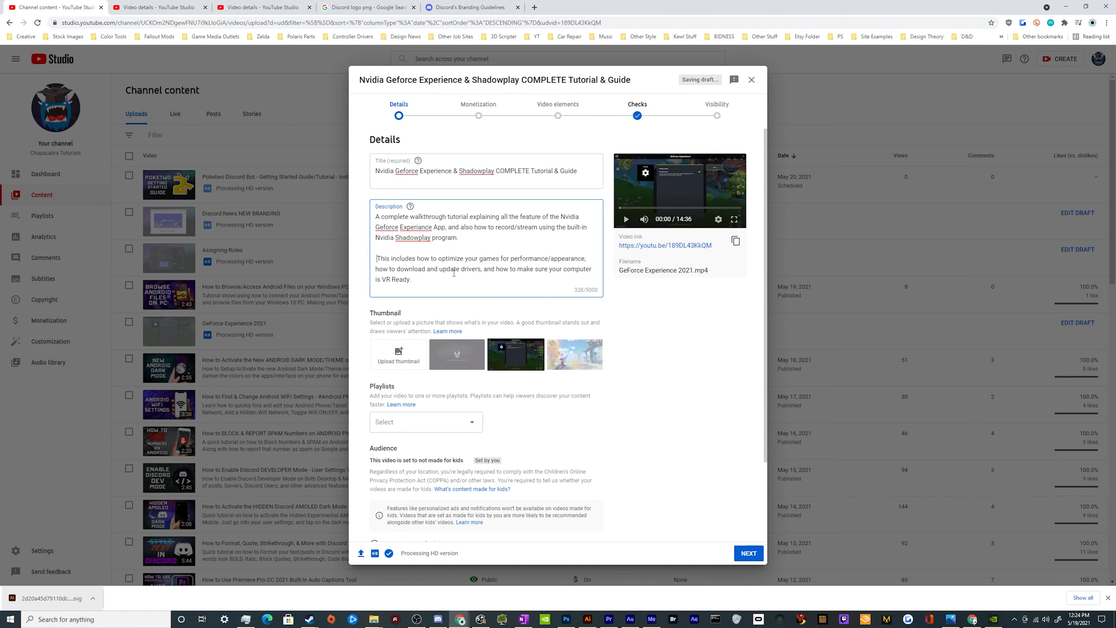
{"action": "key", "text": "BackSpace"}
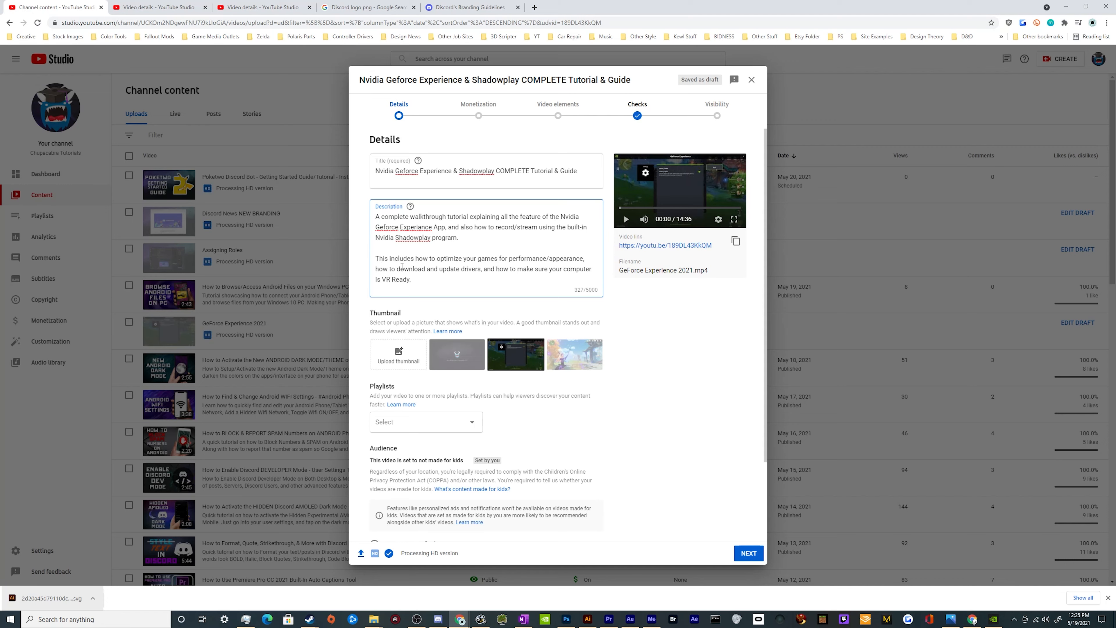
{"action": "right_click", "coordinate": [402, 225]}
{"action": "left_click", "coordinate": [452, 238]}
Copy the subscribe, Background Music and Connect with Us sections from the Android files video's description to the end of this description
{"action": "left_click", "coordinate": [158, 7]}
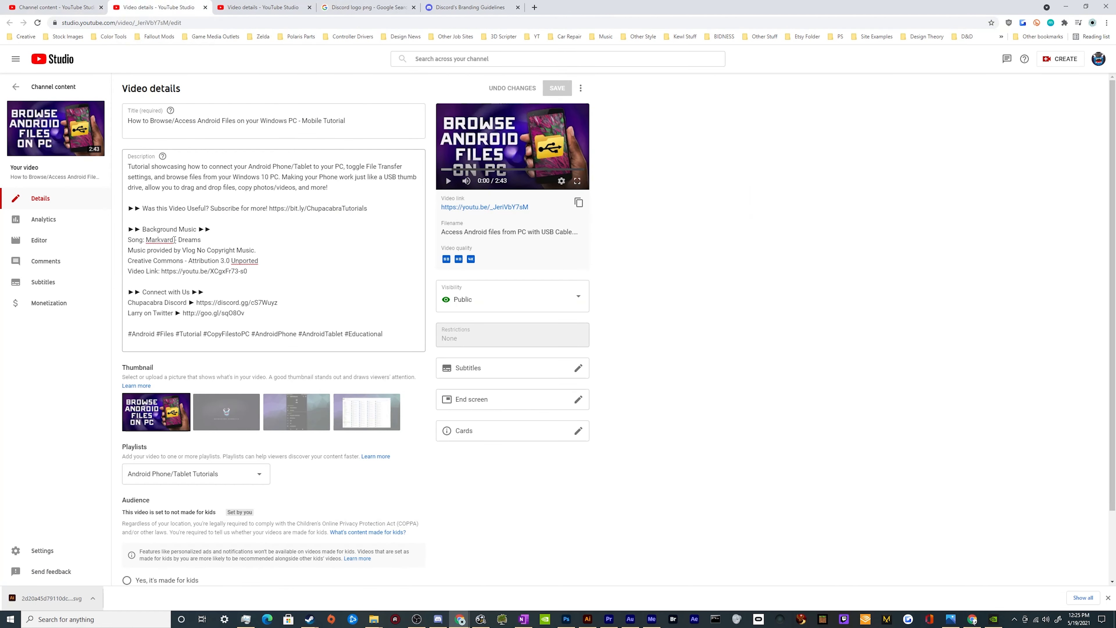
{"action": "left_click_drag", "start_coordinate": [249, 313], "coordinate": [240, 199]}
{"action": "key", "text": "ctrl+c"}
{"action": "key", "text": "ctrl+shift+Tab"}
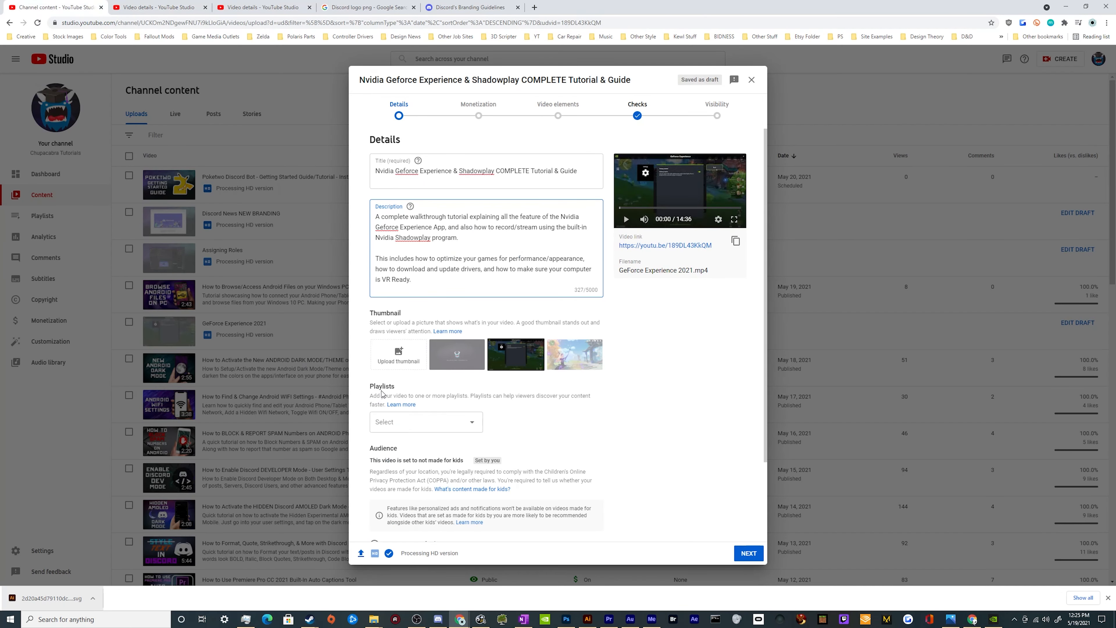
{"action": "key", "text": "ctrl+v"}
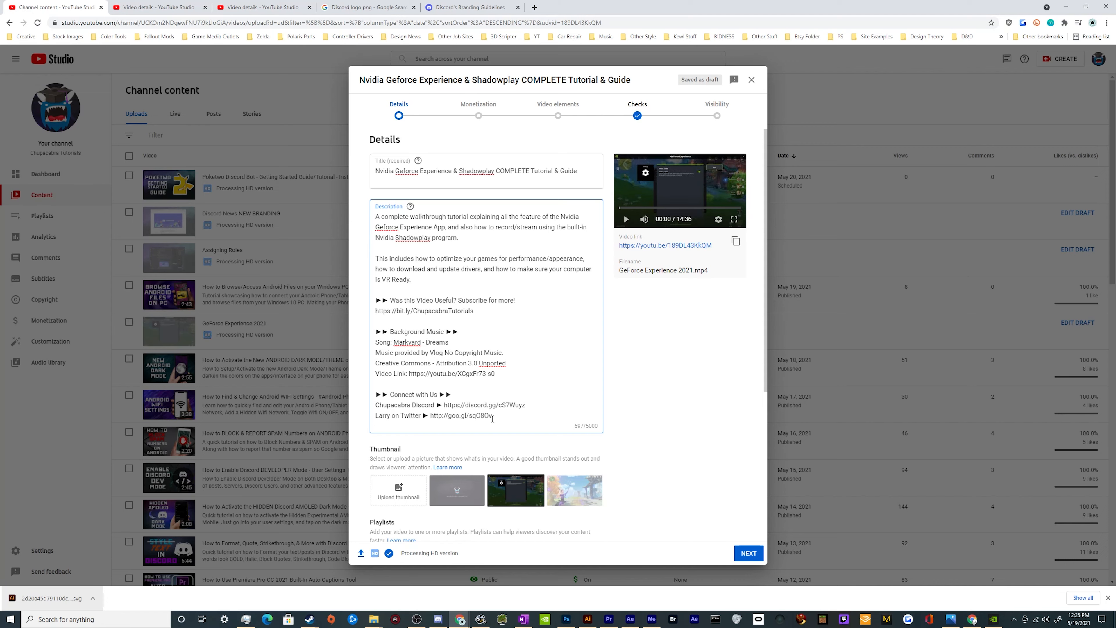
Delete the Twitter link line from the Connect with Us section of the description
{"action": "key", "text": "ctrl+a"}
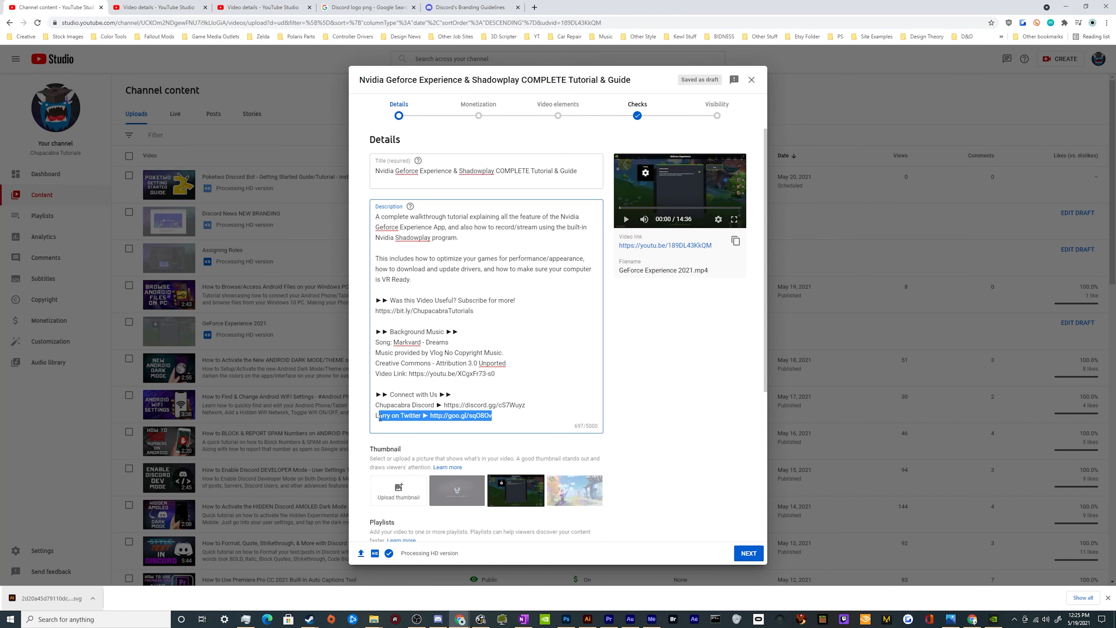
{"action": "left_click", "coordinate": [435, 415]}
{"action": "left_click_drag", "start_coordinate": [501, 415], "coordinate": [379, 418]}
{"action": "key", "text": "BackSpace"}
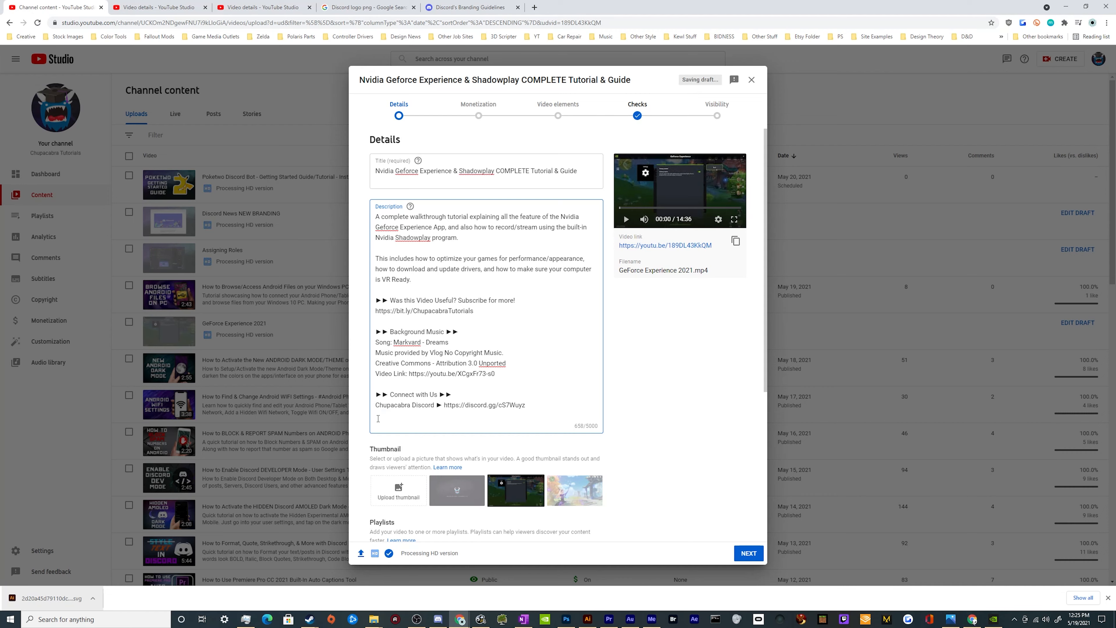
{"action": "scroll", "coordinate": [409, 374], "scroll_direction": "down", "scroll_amount": 5}
{"action": "scroll", "coordinate": [431, 326], "scroll_direction": "up", "scroll_amount": 2}
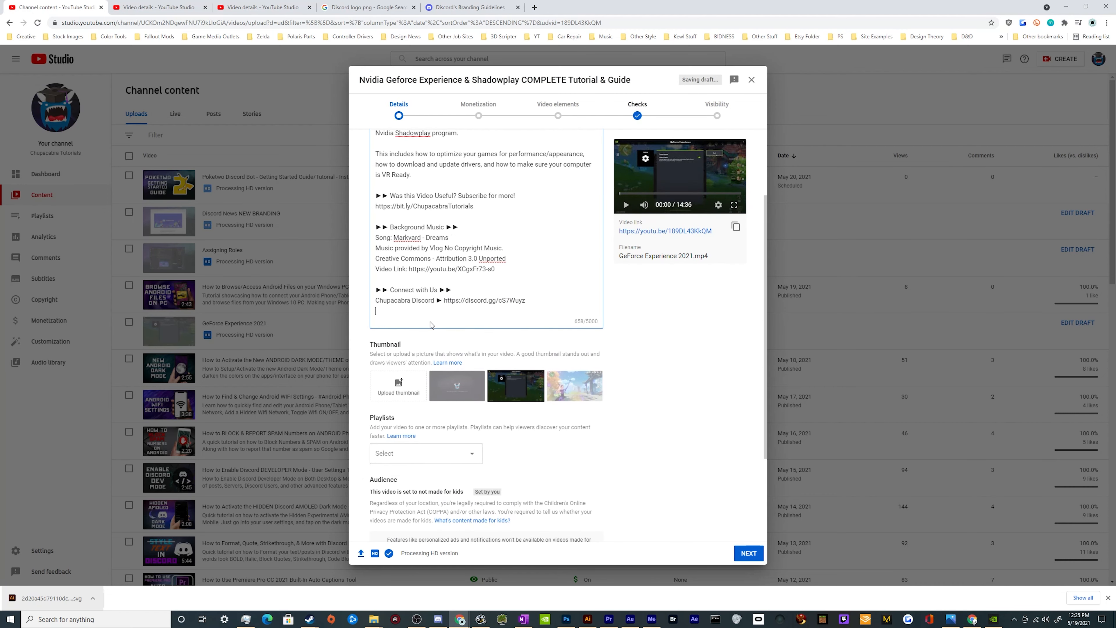
Remove the "Connect with Us" heading from the description and put "►►" in front of the Chupacabra Discord line
{"action": "left_click_drag", "start_coordinate": [447, 293], "coordinate": [377, 289]}
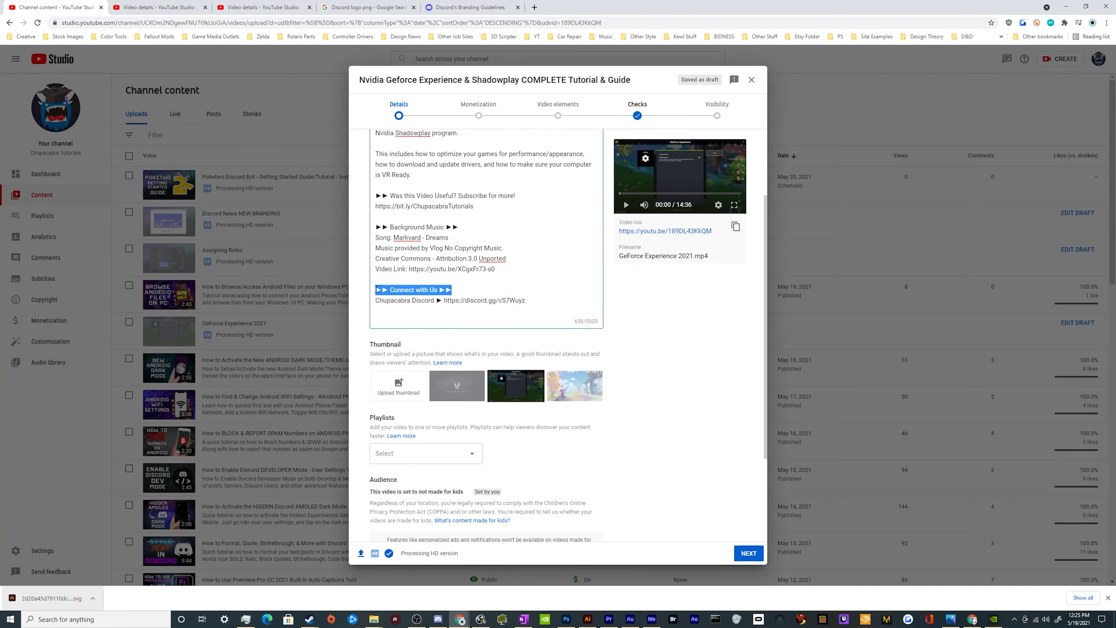
{"action": "key", "text": "BackSpace"}
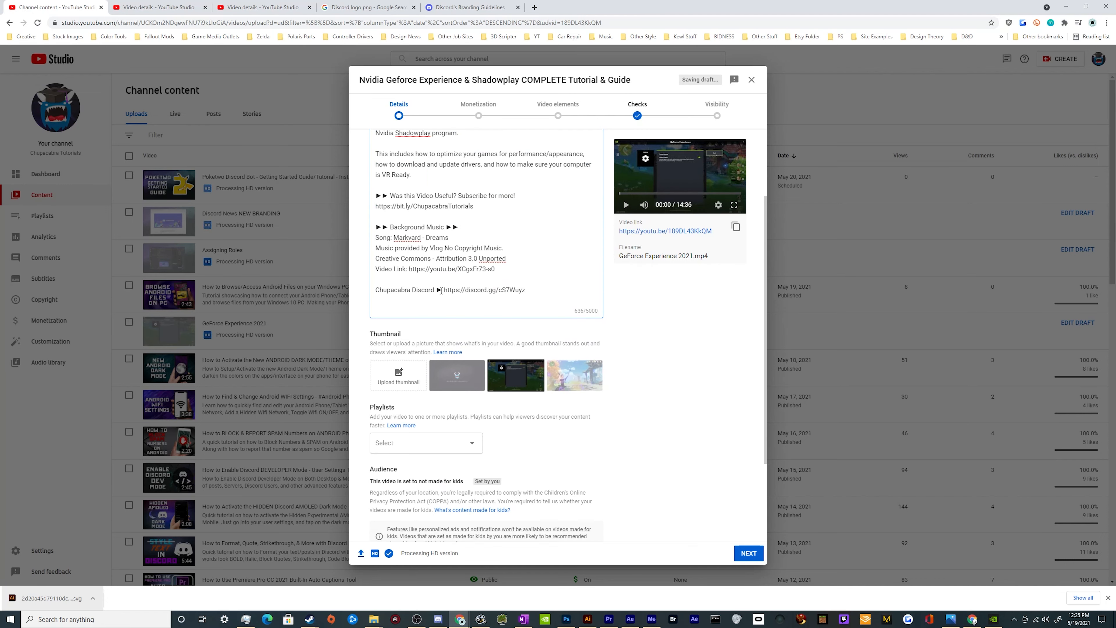
{"action": "left_click_drag", "start_coordinate": [441, 291], "coordinate": [438, 289]}
{"action": "left_click", "coordinate": [377, 289]}
{"action": "key", "text": "ctrl+v"}
{"action": "key", "text": "ctrl+v"}
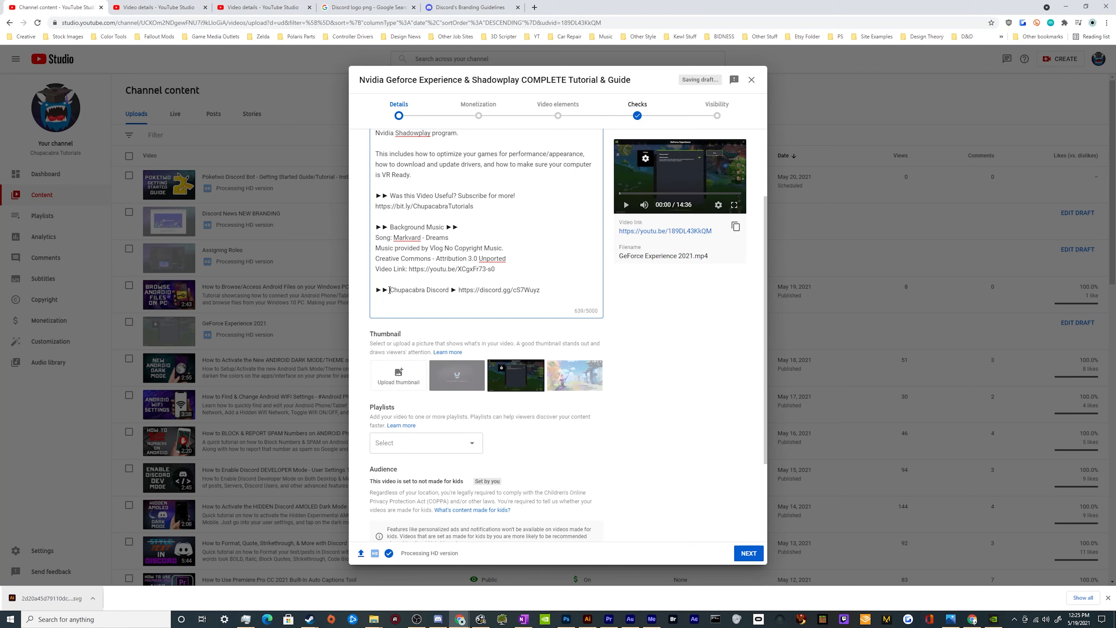
Replace the "Chupacabra Discord" label before the invite link with "Join us On the Chupacabra DISCORD!"
{"action": "left_click_drag", "start_coordinate": [390, 289], "coordinate": [454, 288]}
{"action": "type", "text": "Join us "}
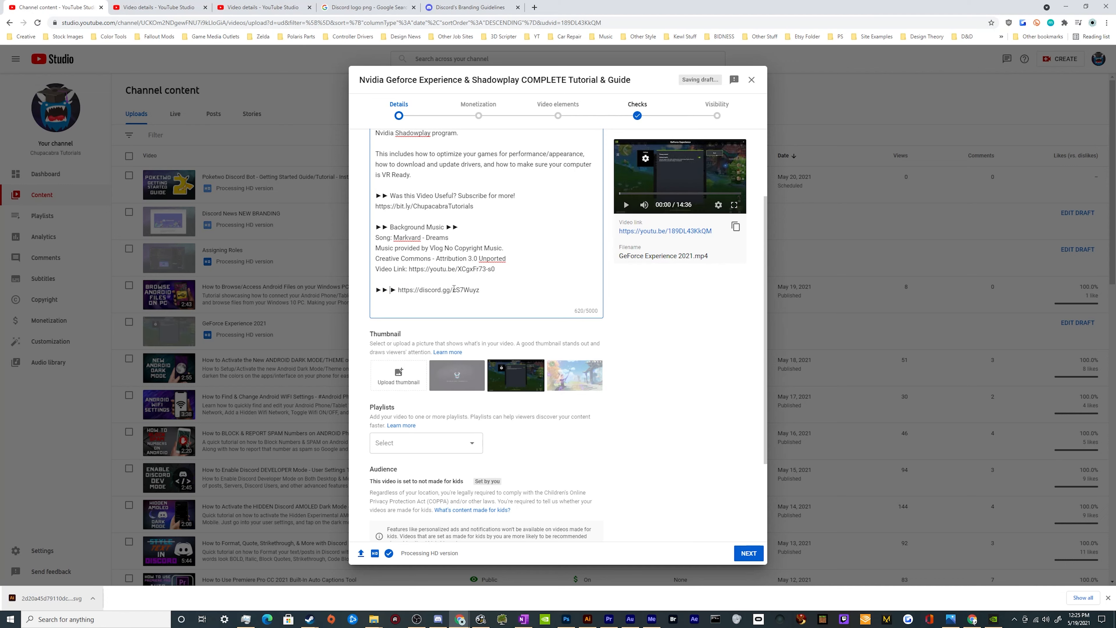
{"action": "type", "text": "On t"}
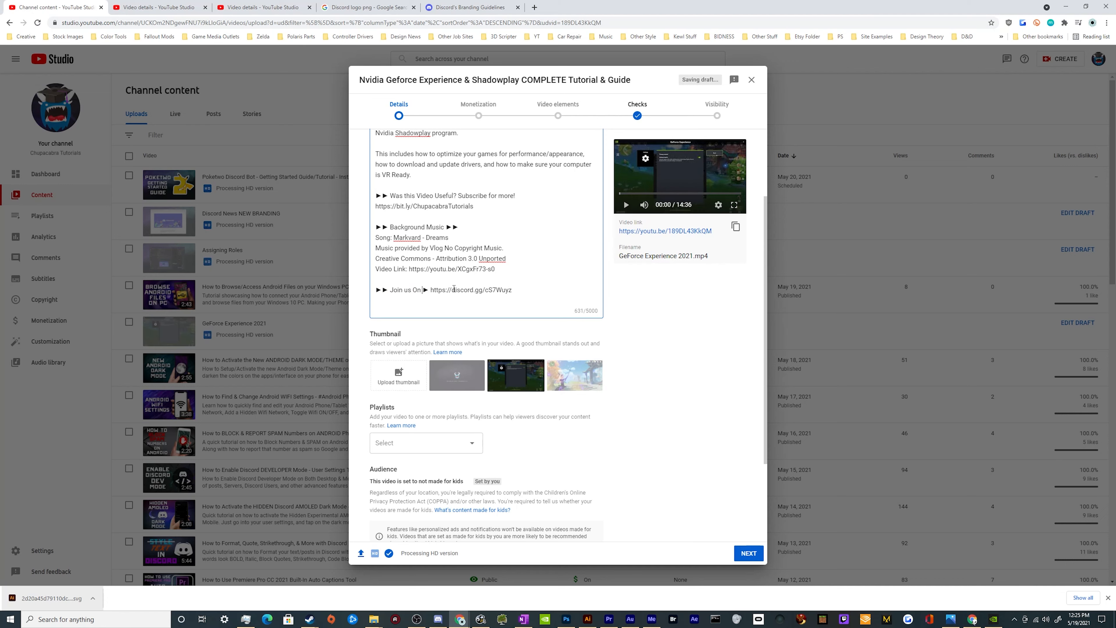
{"action": "type", "text": "he Chupacabra D"}
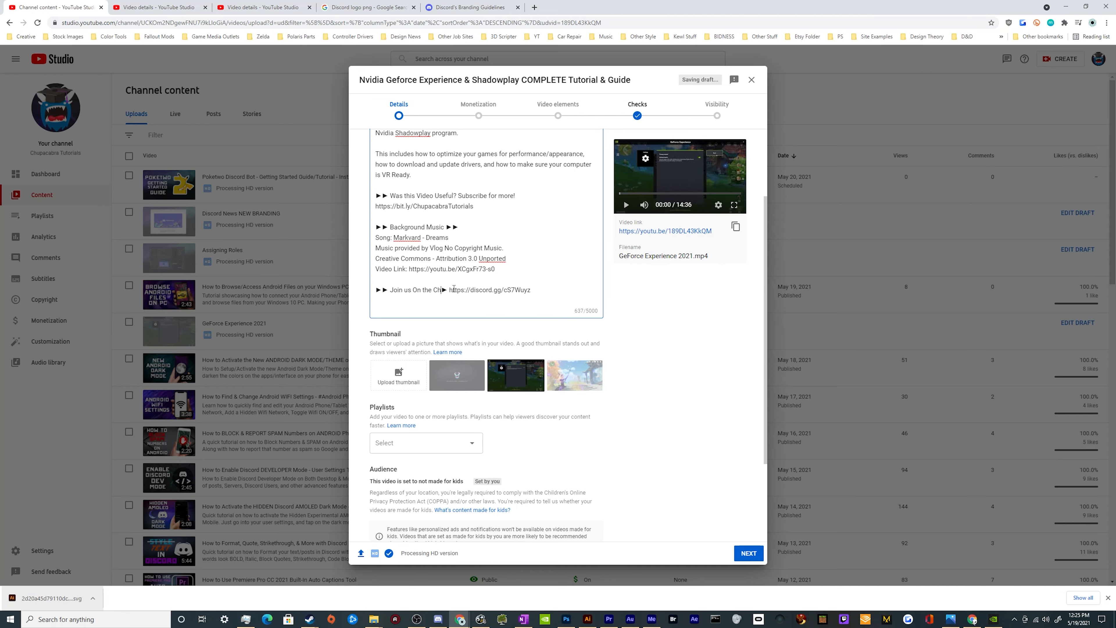
{"action": "type", "text": "ISCORD!"}
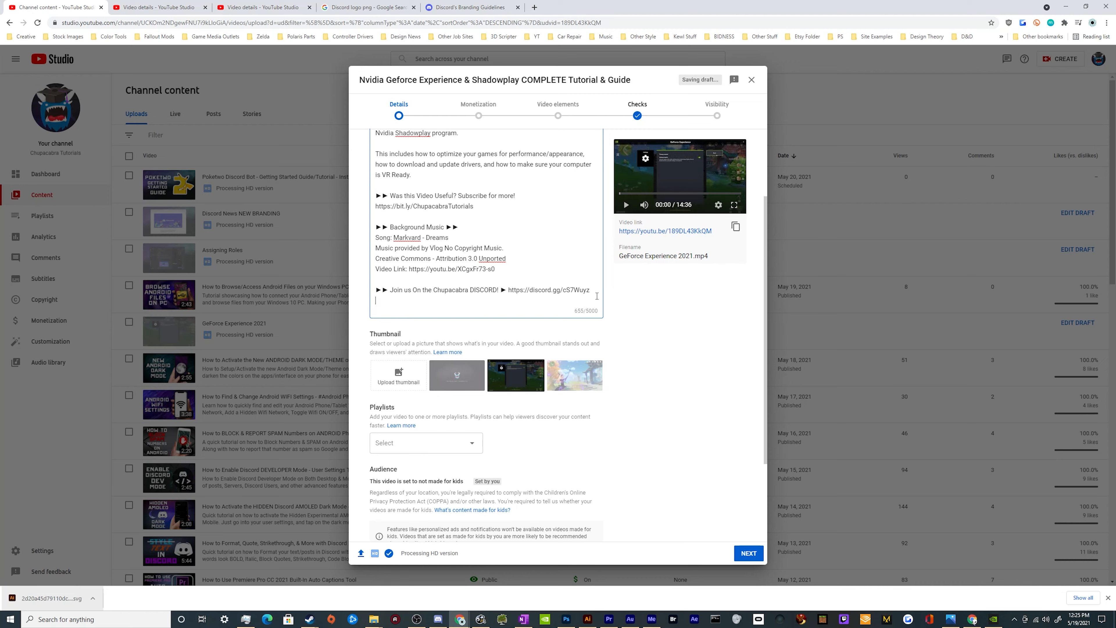
{"action": "scroll", "coordinate": [464, 287], "scroll_direction": "up", "scroll_amount": 3}
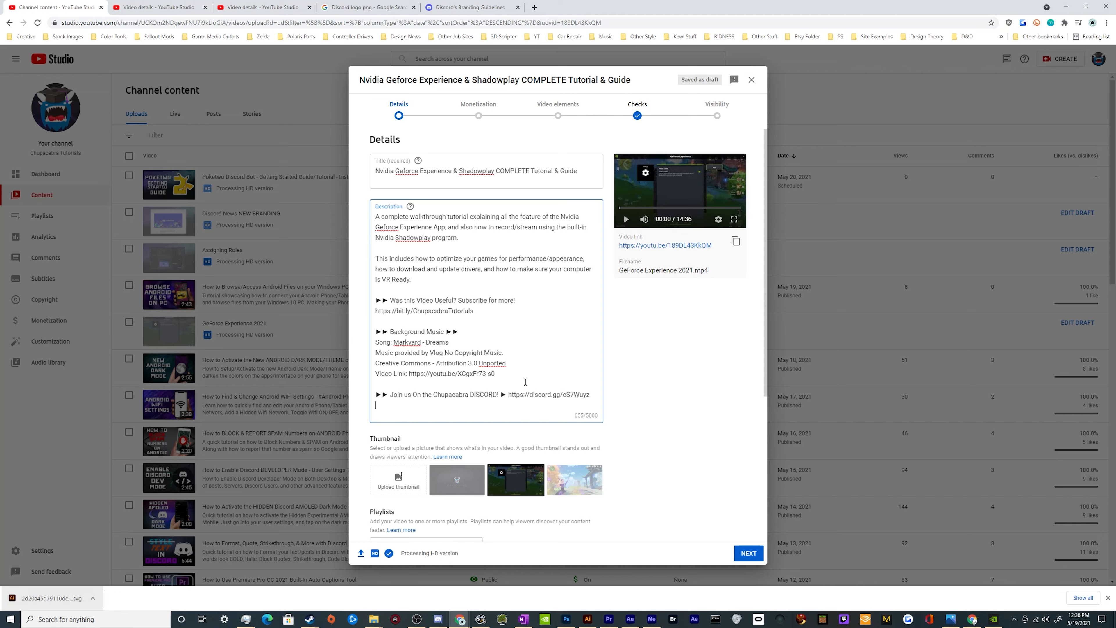
Move the Discord invite line to its own paragraph directly below the "VR Ready" paragraph, above the subscribe section
{"action": "left_click_drag", "start_coordinate": [591, 394], "coordinate": [377, 399]}
{"action": "key", "text": "ctrl+c"}
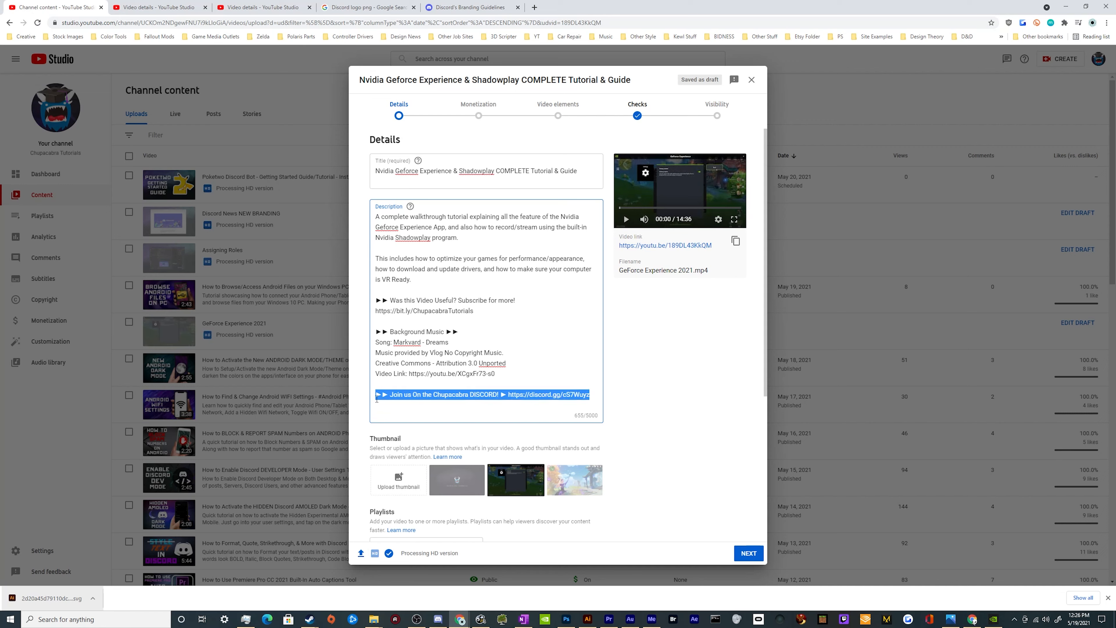
{"action": "key", "text": "BackSpace"}
{"action": "left_click", "coordinate": [431, 280]}
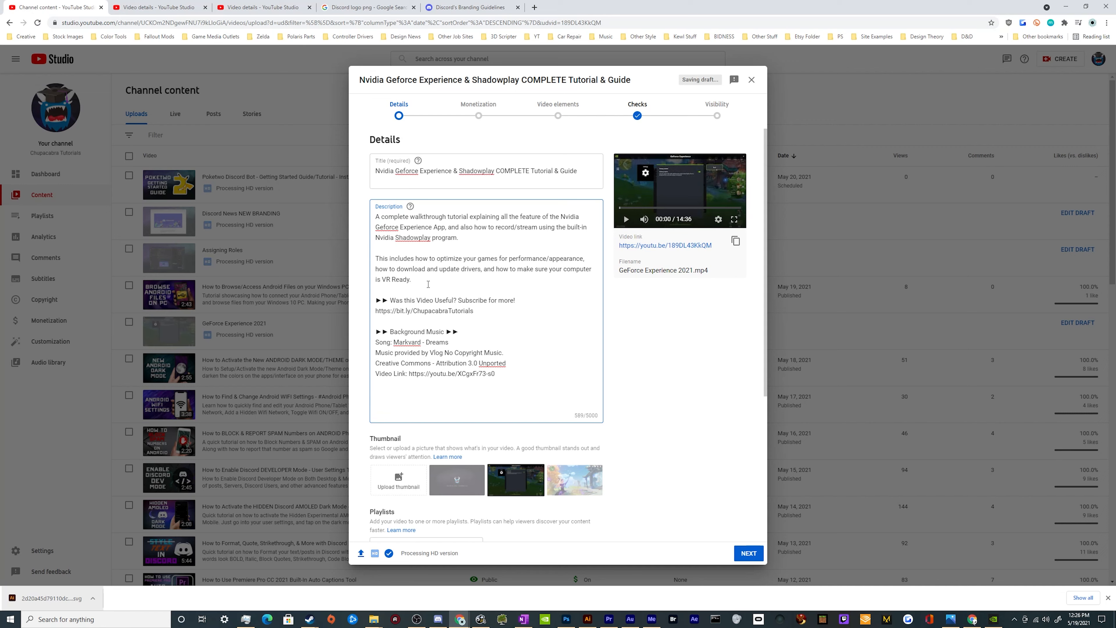
{"action": "key", "text": "Return"}
{"action": "key", "text": "Return"}
{"action": "key", "text": "ctrl+v"}
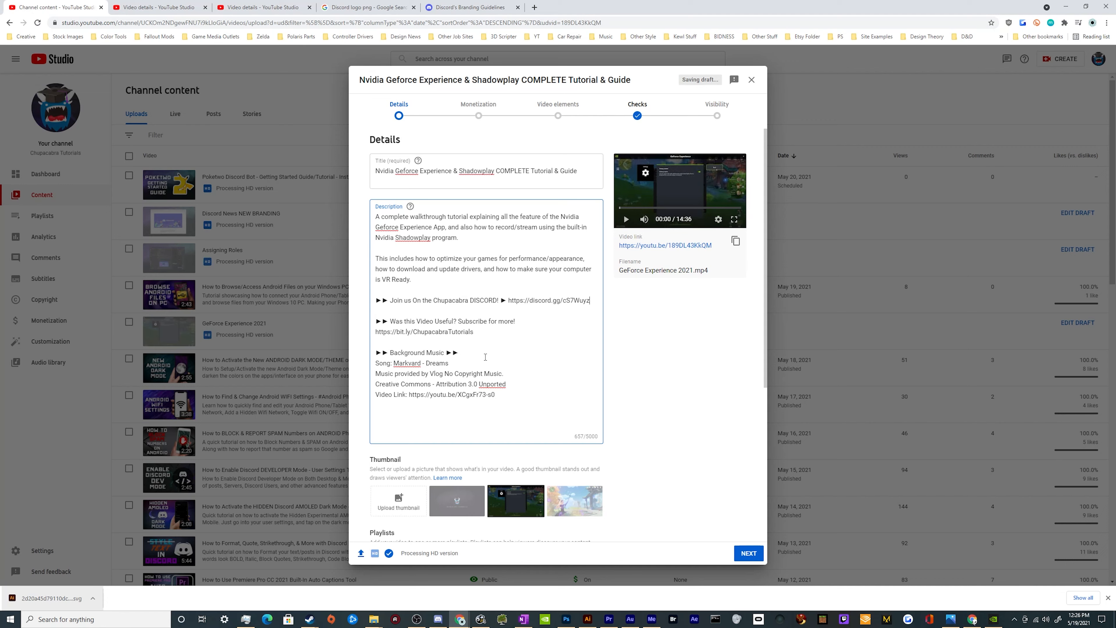
Add "#Nvidia #GeforceExperience #Shadowplay #VideoRecorder #Tutorial #Educational #Gaming" below the background music credits, separated by a blank line
{"action": "left_click", "coordinate": [499, 332]}
{"action": "key", "text": "Return"}
{"action": "key", "text": "Return"}
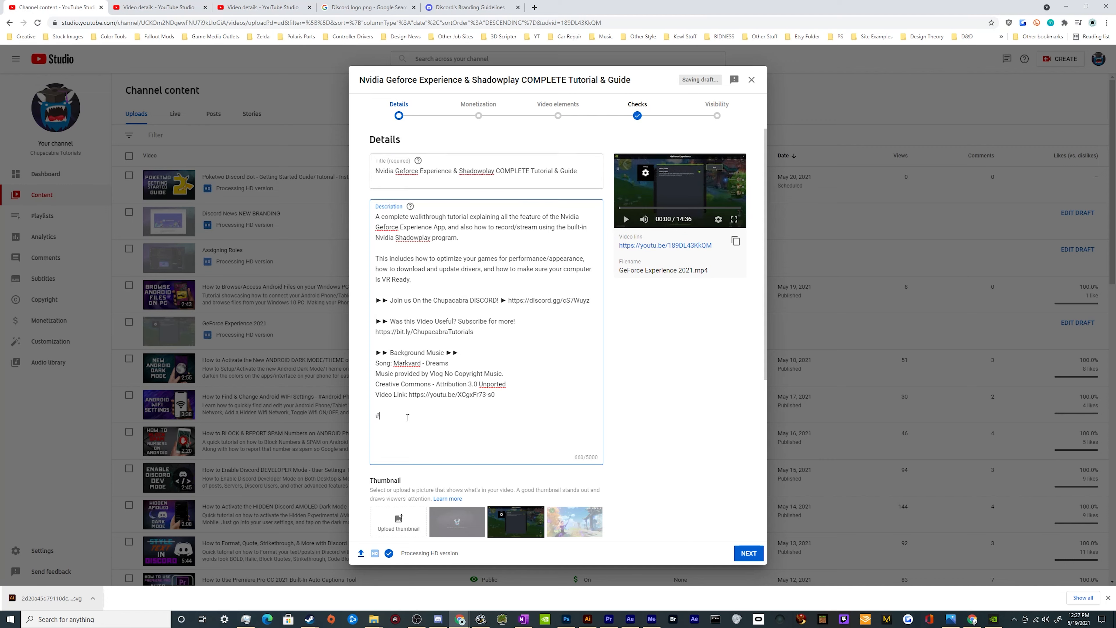
{"action": "type", "text": "#Nvidia #GeforceExperience #Shadowplay #Video"}
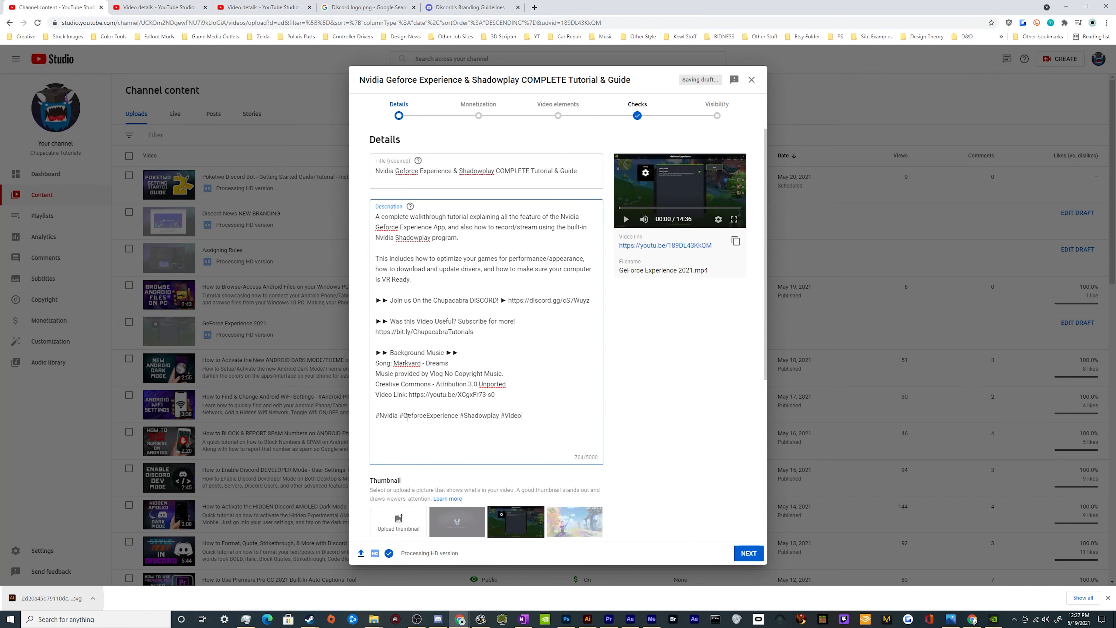
{"action": "type", "text": "Recorder #Tutorial #Educational #"}
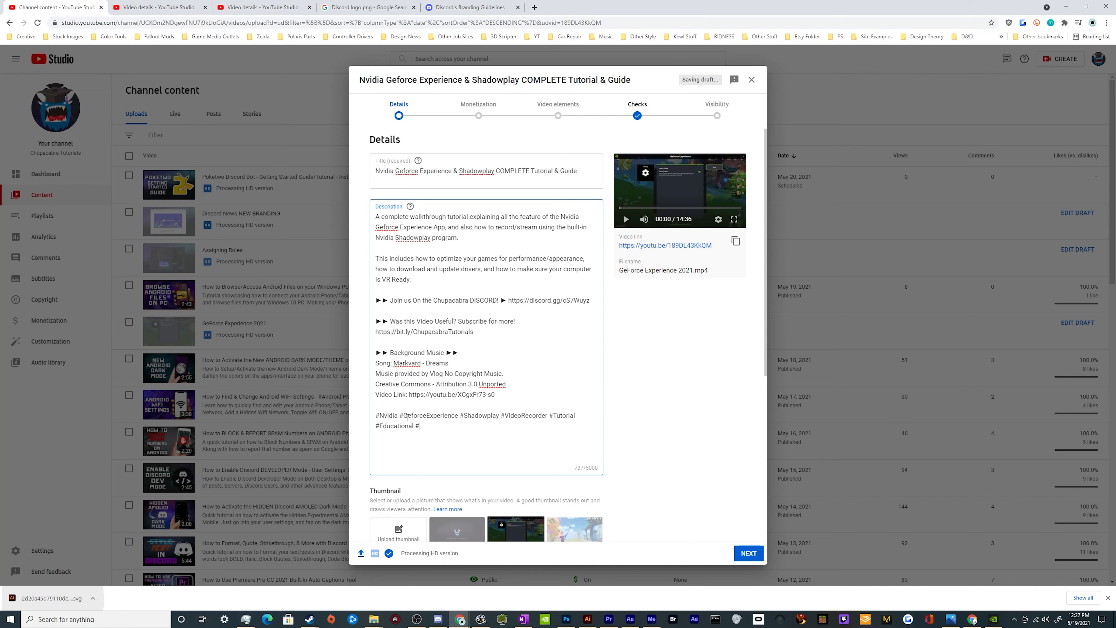
{"action": "type", "text": "Gaming"}
{"action": "triple_click", "coordinate": [378, 415]}
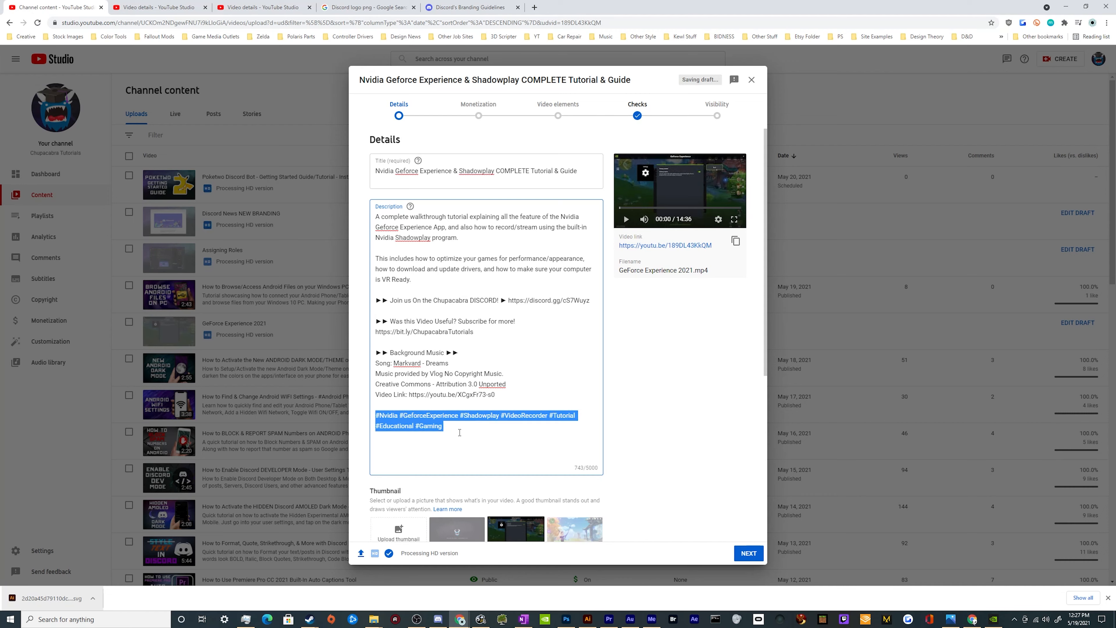
{"action": "left_click", "coordinate": [413, 426]}
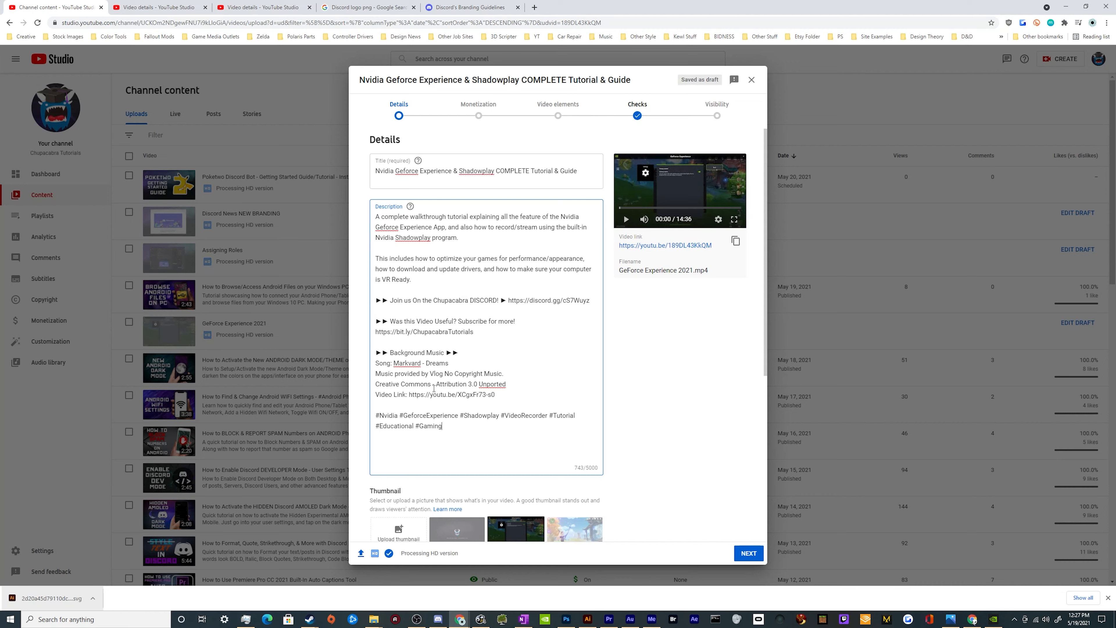
Upload the "Nvidia Tutorial 2021" GeForce Experience & Shadowplay image from the Misc folder in 1_Thumbnails as the custom thumbnail
{"action": "scroll", "coordinate": [412, 427], "scroll_direction": "down", "scroll_amount": 5}
{"action": "scroll", "coordinate": [452, 396], "scroll_direction": "up", "scroll_amount": 5}
{"action": "scroll", "coordinate": [452, 395], "scroll_direction": "down", "scroll_amount": 5}
{"action": "left_click", "coordinate": [399, 275]}
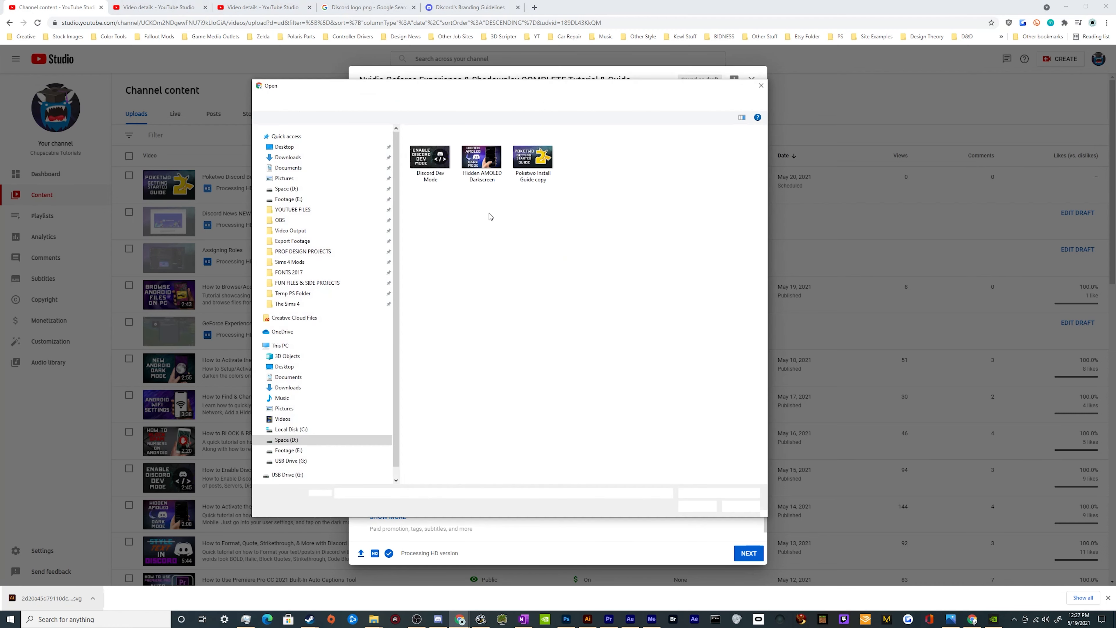
{"action": "left_click", "coordinate": [510, 134]}
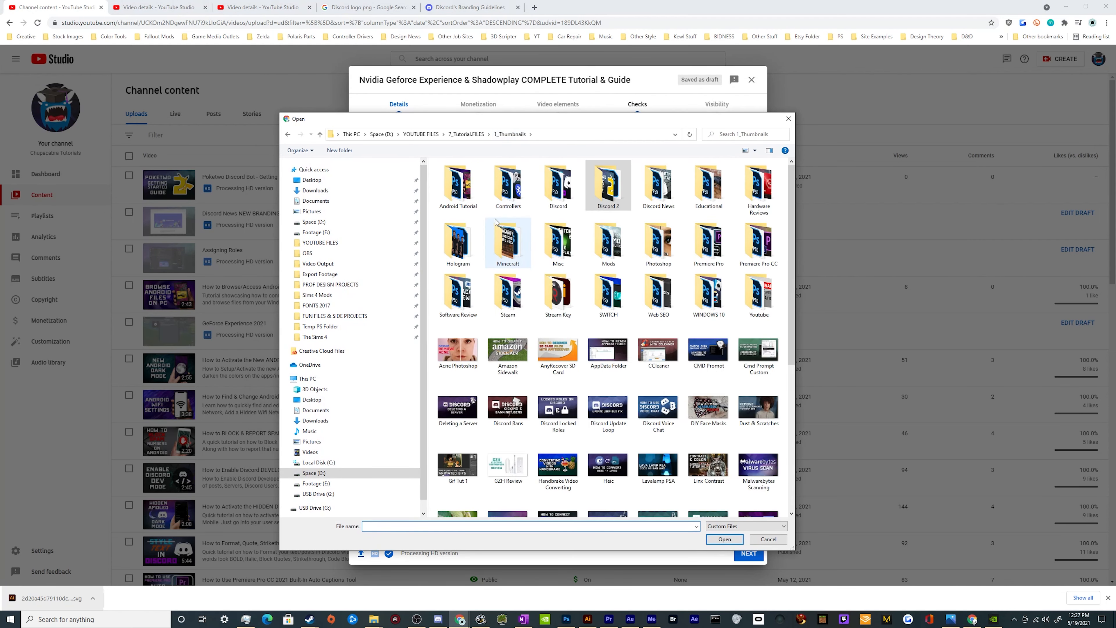
{"action": "double_click", "coordinate": [558, 242]}
{"action": "double_click", "coordinate": [469, 283]}
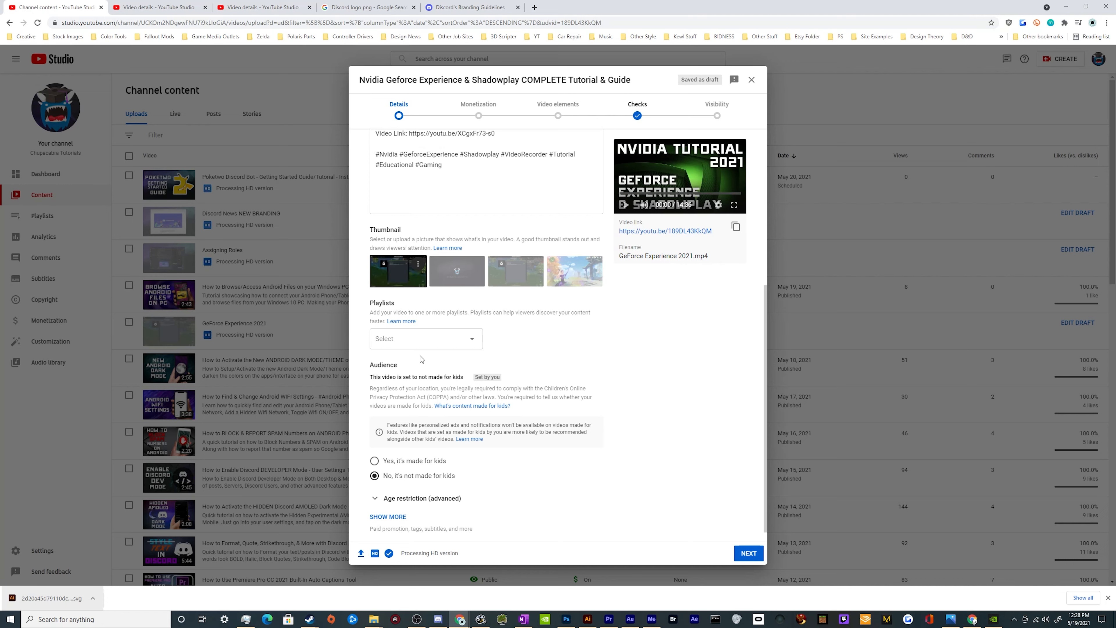
Find the screen recorder playlist with "Recor" and add the video to "How to Setup the Most Popular Screen Recorders on Mac & PC"
{"action": "left_click", "coordinate": [425, 341]}
{"action": "type", "text": "R"}
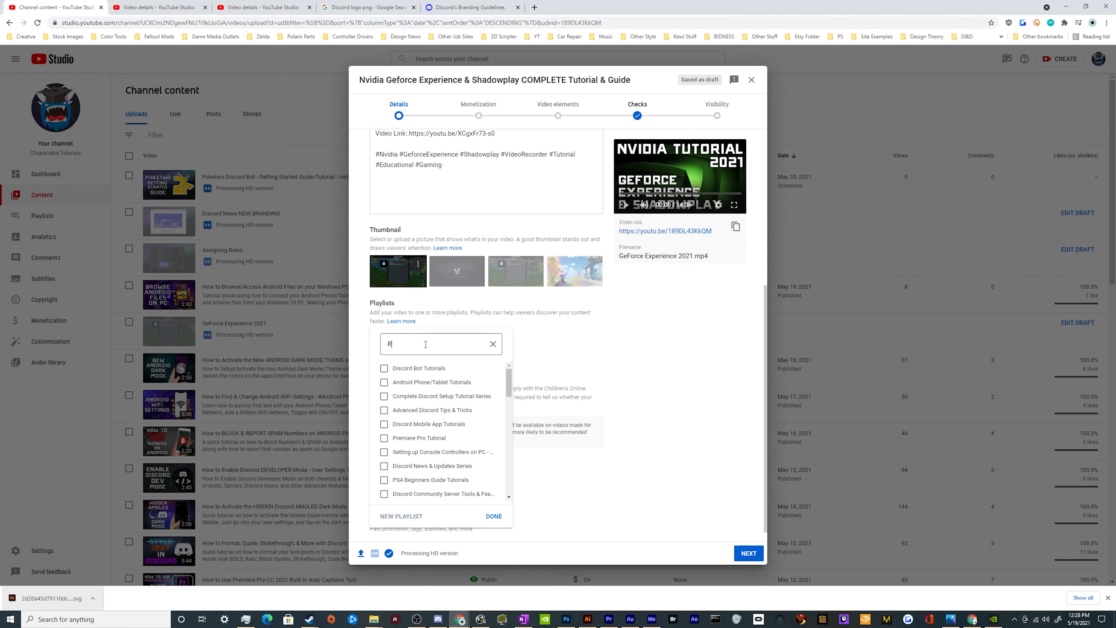
{"action": "type", "text": "ecor"}
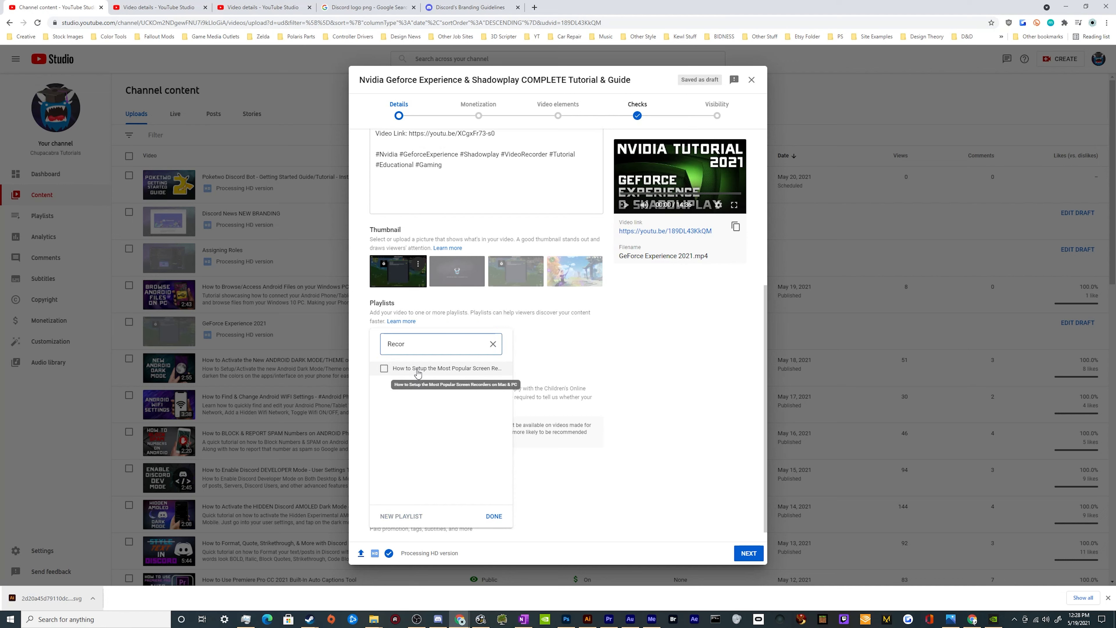
{"action": "left_click", "coordinate": [413, 368]}
{"action": "left_click", "coordinate": [493, 516]}
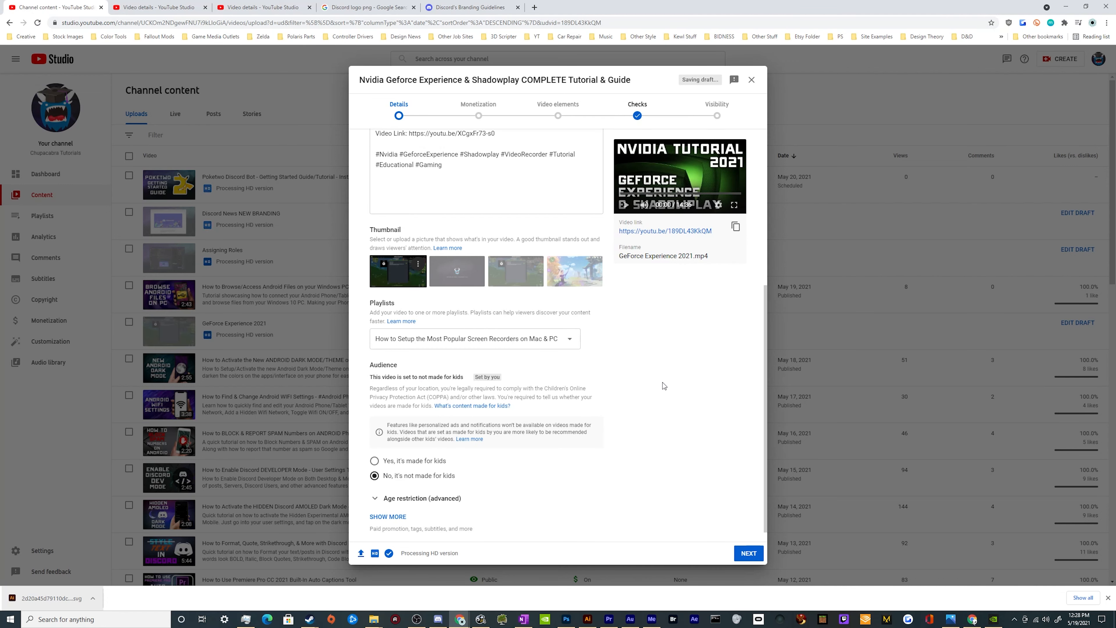
Expand the additional video details and add the tag "Geforce Experience"
{"action": "scroll", "coordinate": [657, 412], "scroll_direction": "down", "scroll_amount": 1}
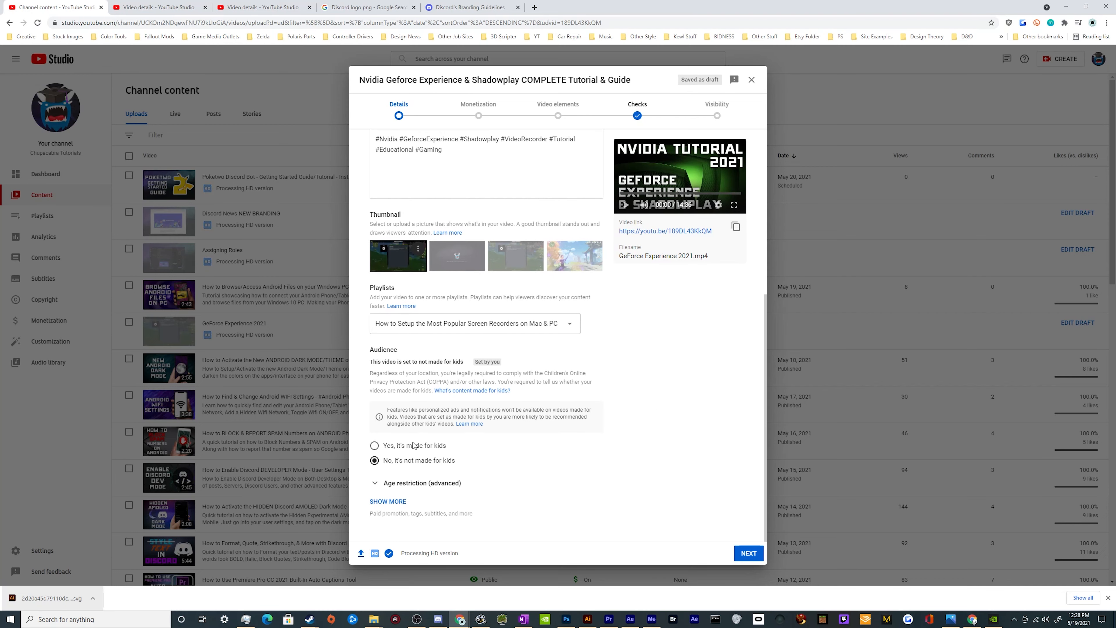
{"action": "left_click", "coordinate": [398, 502]}
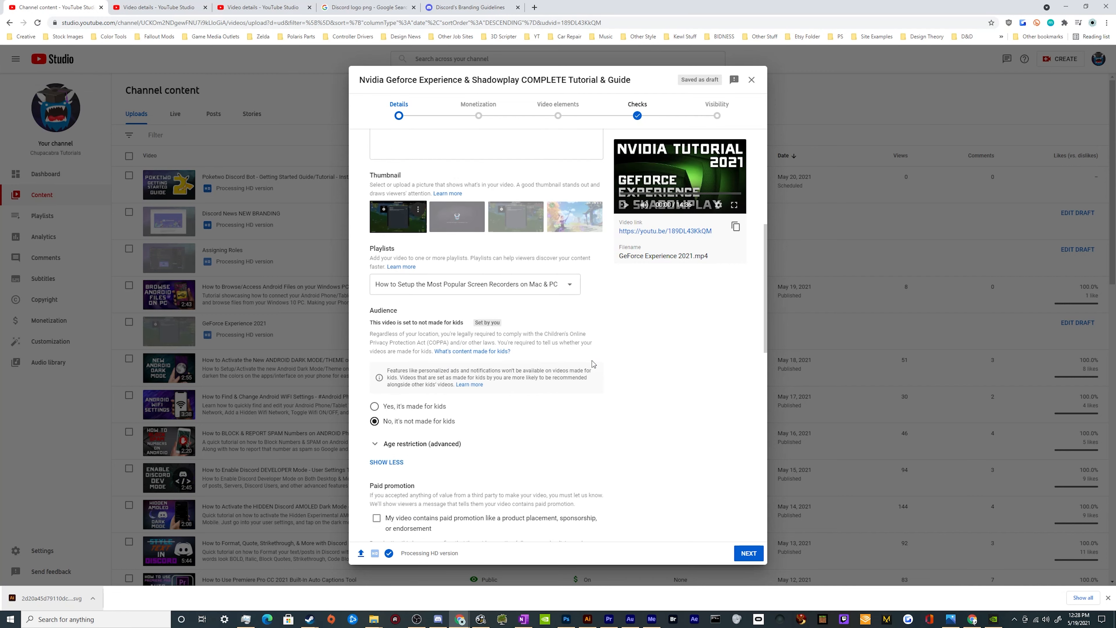
{"action": "scroll", "coordinate": [592, 361], "scroll_direction": "down", "scroll_amount": 8}
{"action": "left_click", "coordinate": [531, 322]}
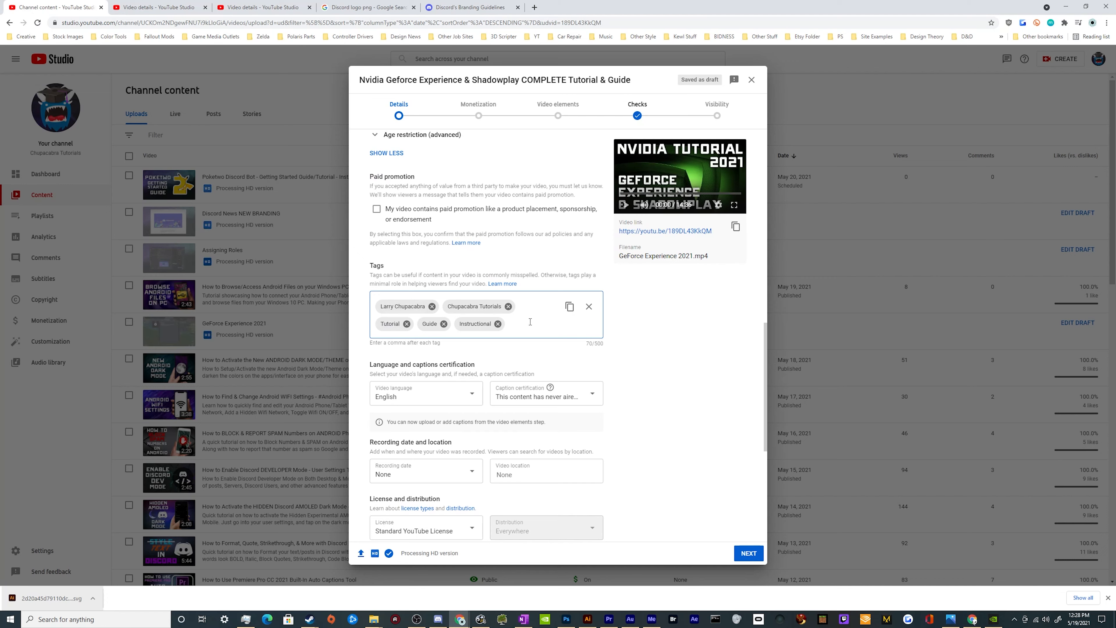
{"action": "type", "text": "Gero"}
{"action": "key", "text": "BackSpace"}
{"action": "key", "text": "BackSpace"}
{"action": "type", "text": "force Experianc"}
{"action": "key", "text": "BackSpace"}
{"action": "key", "text": "BackSpace"}
{"action": "key", "text": "BackSpace"}
{"action": "type", "text": "ence"}
{"action": "key", "text": "Return"}
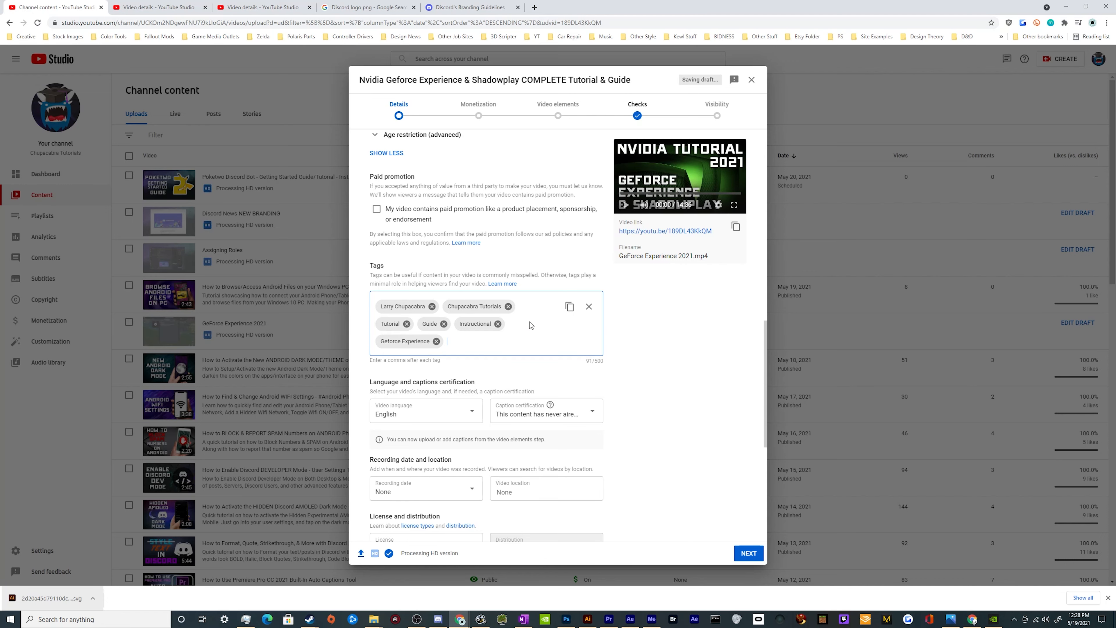
Add the tags "Nvidia Shadowplay", "Shadowplay" and "Nvidia"
{"action": "type", "text": "Nvidia Shadowplay"}
{"action": "key", "text": "Return"}
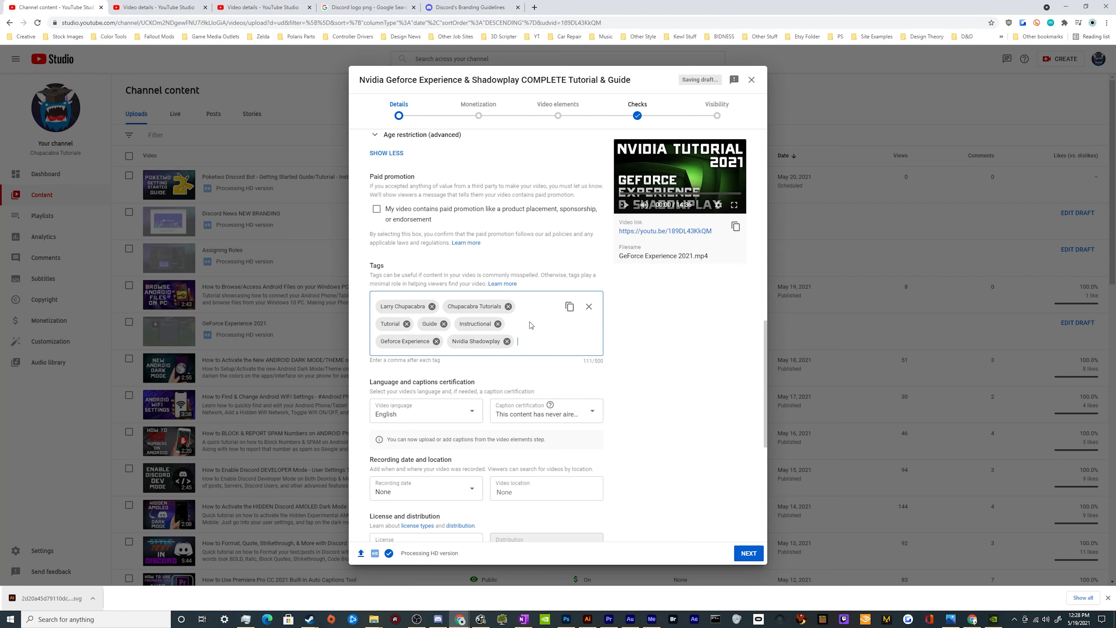
{"action": "type", "text": "Shadowplay"}
{"action": "key", "text": "Return"}
{"action": "type", "text": "Nv"}
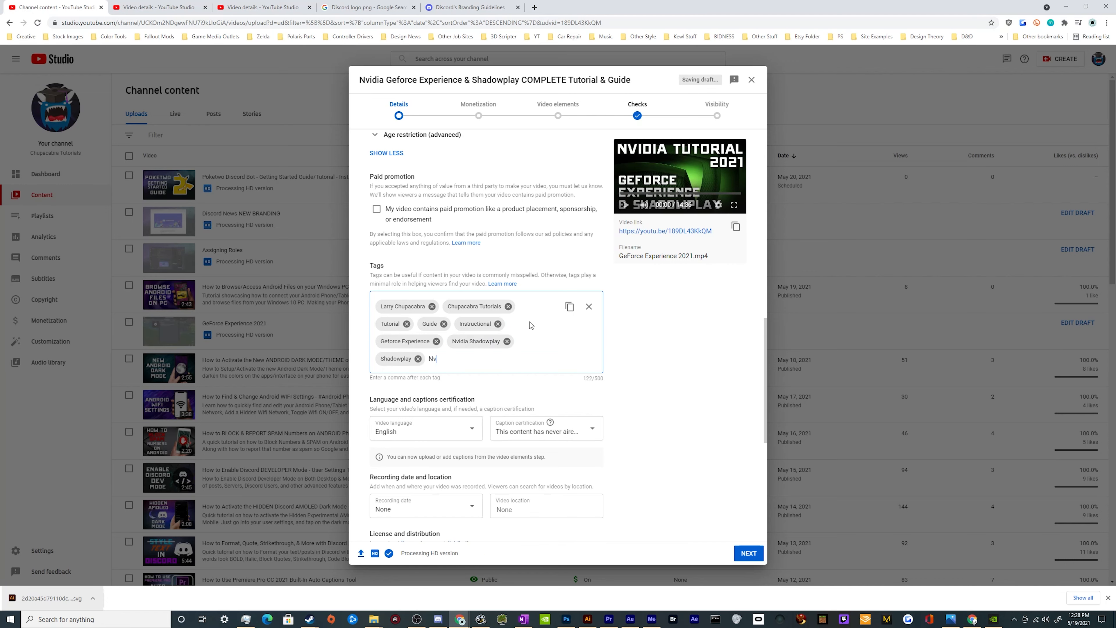
{"action": "type", "text": "idia"}
{"action": "key", "text": "Return"}
Add the tags "Complete Tutorial" and "Complete Walkthrough"
{"action": "type", "text": "Complete"}
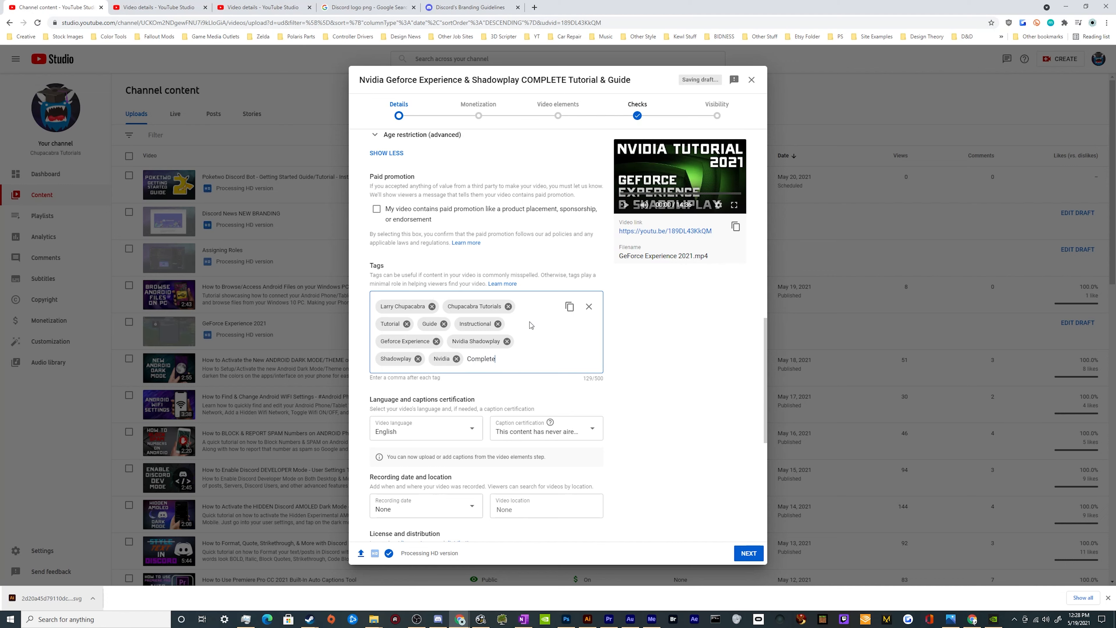
{"action": "type", "text": " Tutorial"}
{"action": "key", "text": "Return"}
{"action": "type", "text": "Complete "}
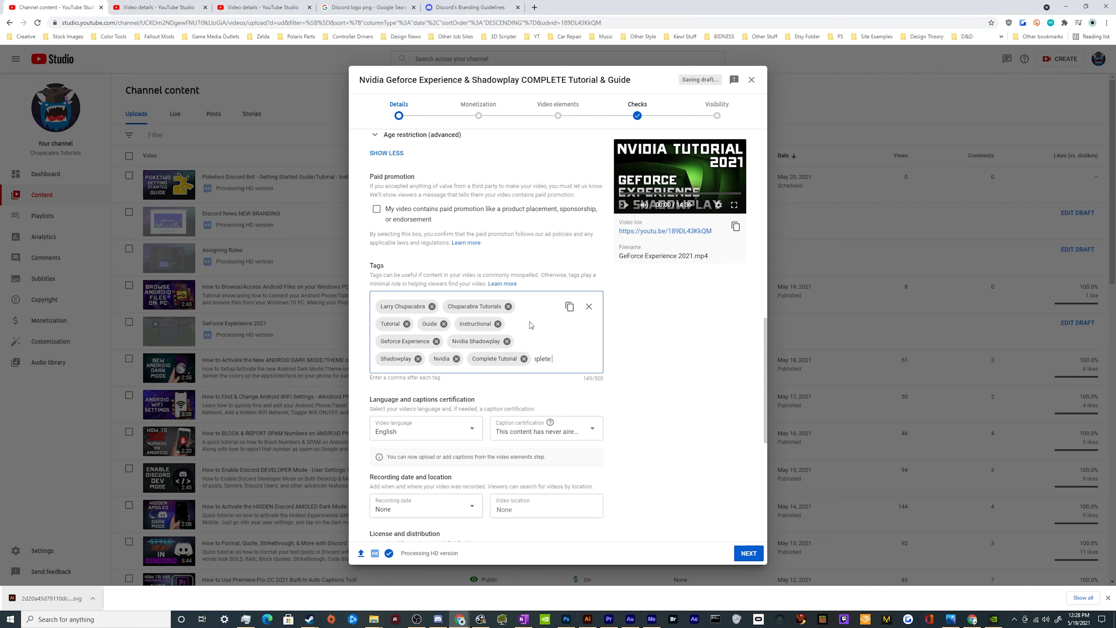
{"action": "type", "text": "Walkthrough"}
{"action": "key", "text": "Return"}
Add the tags "Recording & streaming" and "How to record with Shadowplay"
{"action": "type", "text": "Re"}
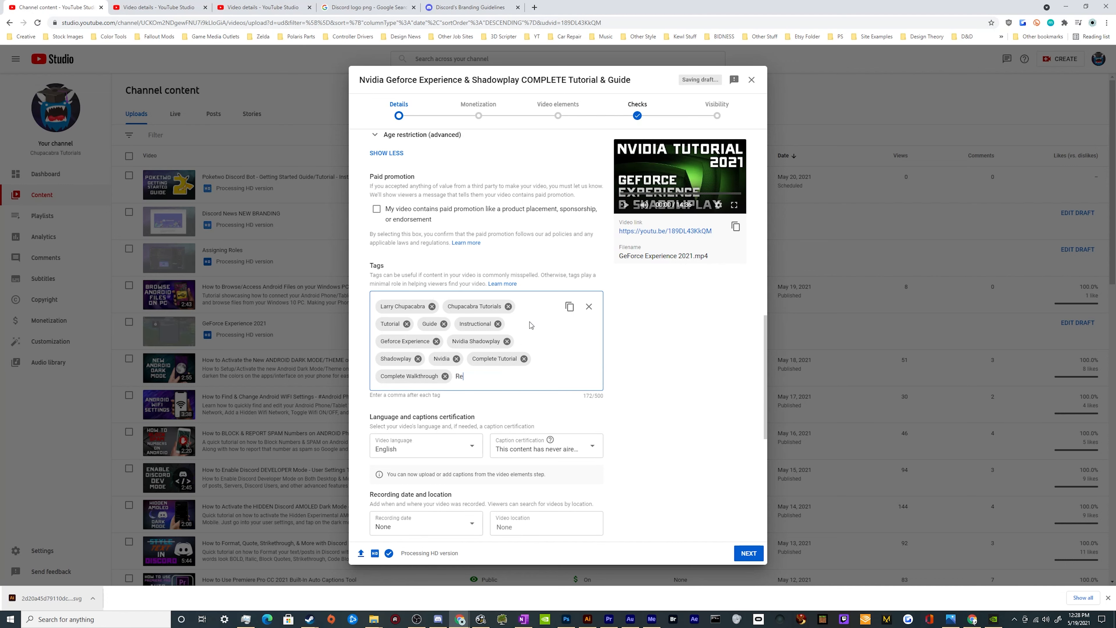
{"action": "type", "text": "cording & streaming"}
{"action": "key", "text": "Return"}
{"action": "type", "text": "How to reco"}
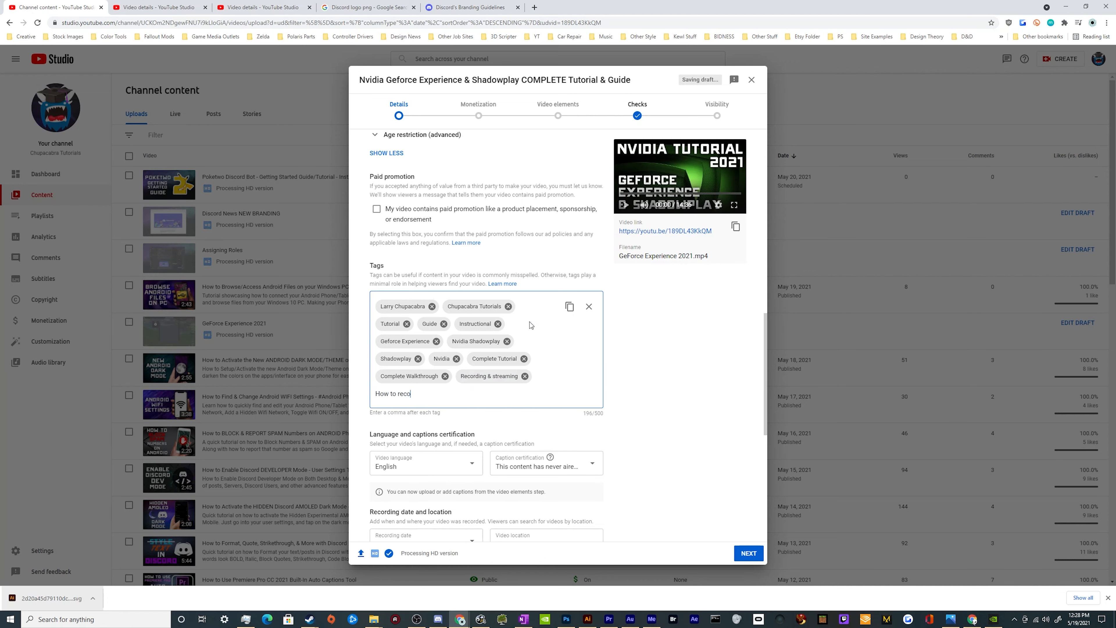
{"action": "type", "text": "rd with Shadowplay"}
{"action": "key", "text": "Return"}
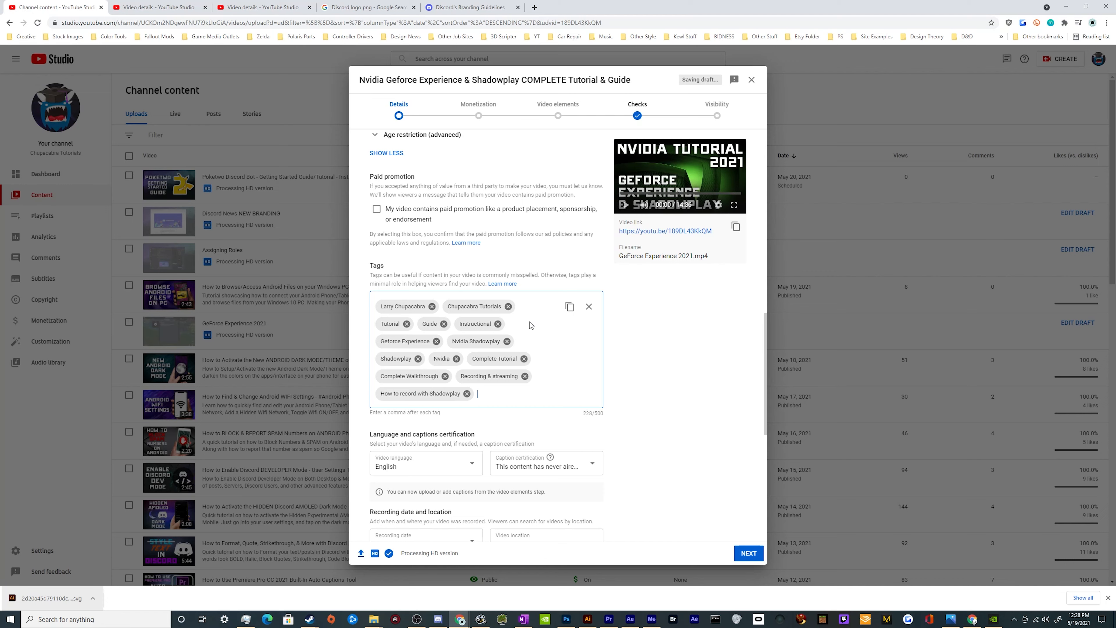
Add the tags "How to record" and "Geforce"
{"action": "type", "text": "How to record"}
{"action": "key", "text": "Return"}
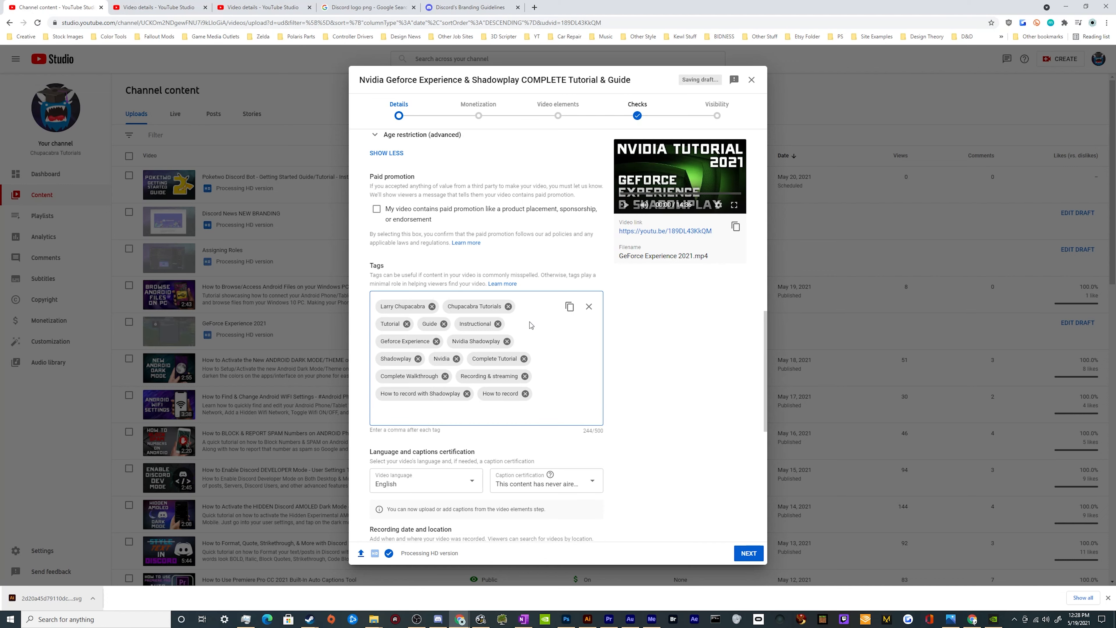
{"action": "type", "text": "Shadow"}
{"action": "key", "text": "BackSpace"}
{"action": "key", "text": "BackSpace"}
{"action": "type", "text": "Geforce"}
{"action": "key", "text": "Return"}
Add the tag "How to use the GeForce Experience"
{"action": "type", "text": "How to su"}
{"action": "type", "text": "e the"}
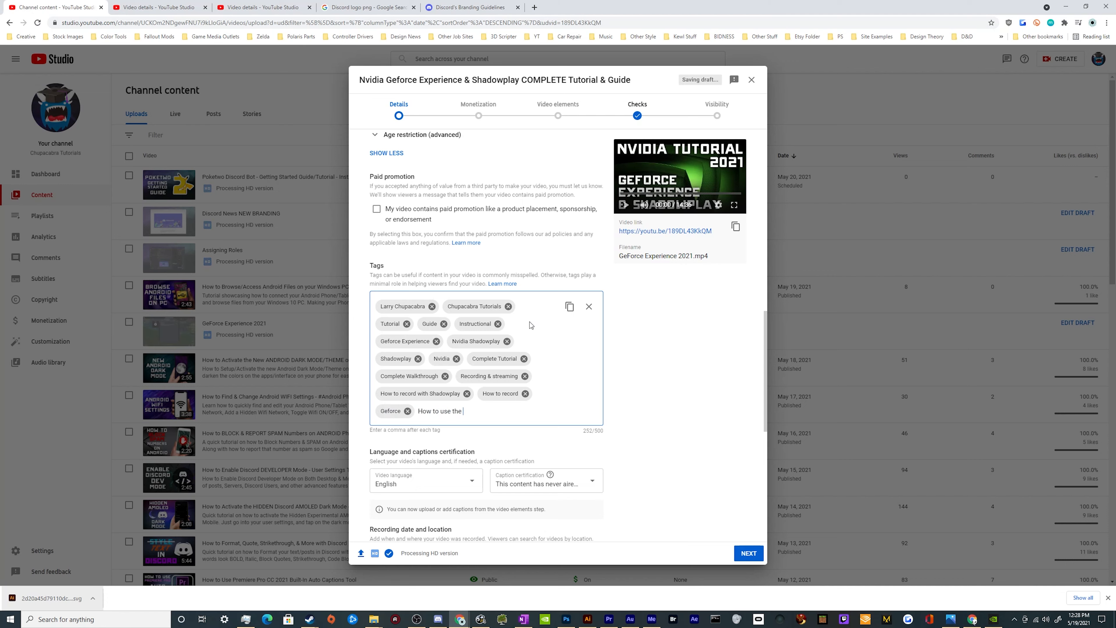
{"action": "type", "text": " GeForce Exsp"}
{"action": "key", "text": "BackSpace"}
{"action": "key", "text": "BackSpace"}
{"action": "key", "text": "BackSpace"}
{"action": "key", "text": "BackSpace"}
{"action": "key", "text": "BackSpace"}
{"action": "type", "text": "perience"}
{"action": "key", "text": "Return"}
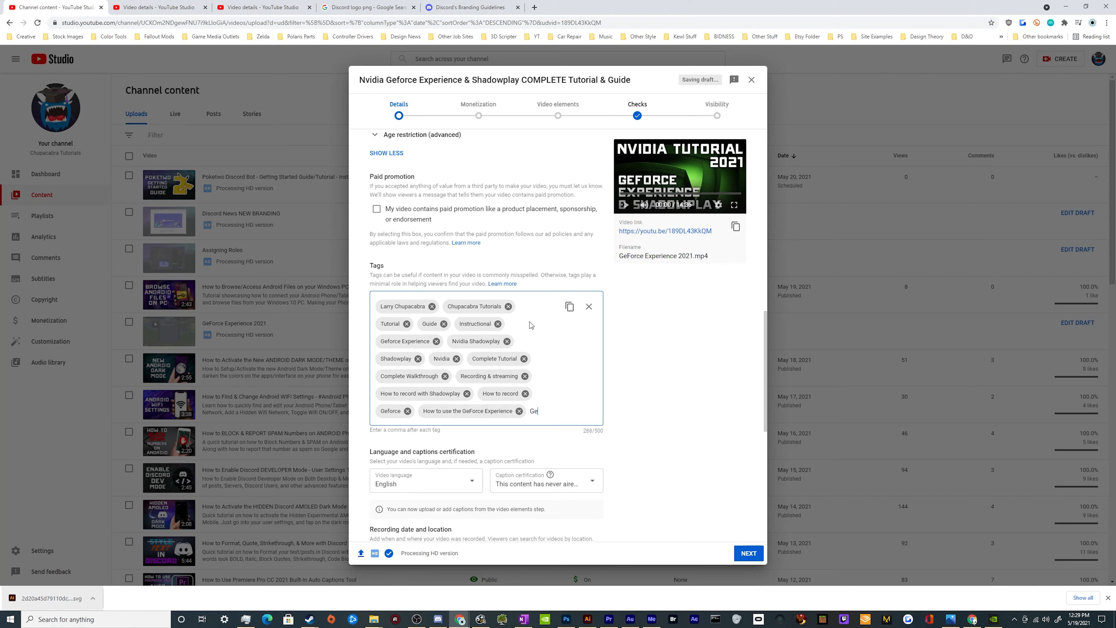
Add the tag "How to Update Nvidia Drivers"
{"action": "type", "text": "Geforce E"}
{"action": "key", "text": "BackSpace"}
{"action": "key", "text": "BackSpace"}
{"action": "key", "text": "BackSpace"}
{"action": "key", "text": "BackSpace"}
{"action": "type", "text": "How to U"}
{"action": "type", "text": "pdate Nvidia Drivers,"}
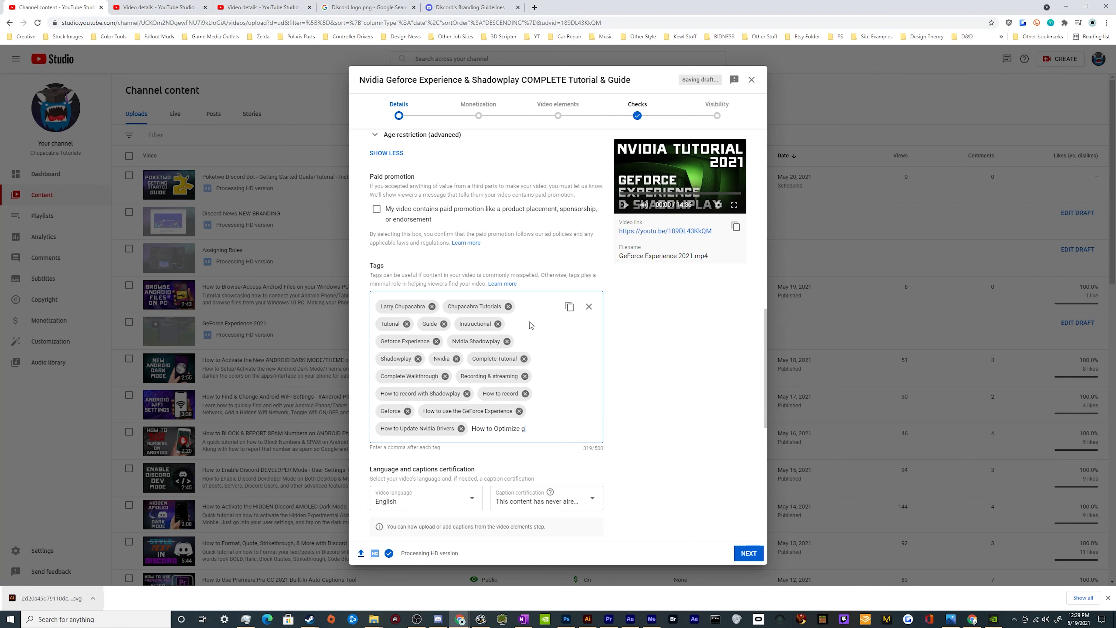
Add the tags "How to Optimize games with Nvidia", "Nvidia Drivers" and "Nvidia App"
{"action": "type", "text": "How to Optimize games with Nvidia,Nv"}
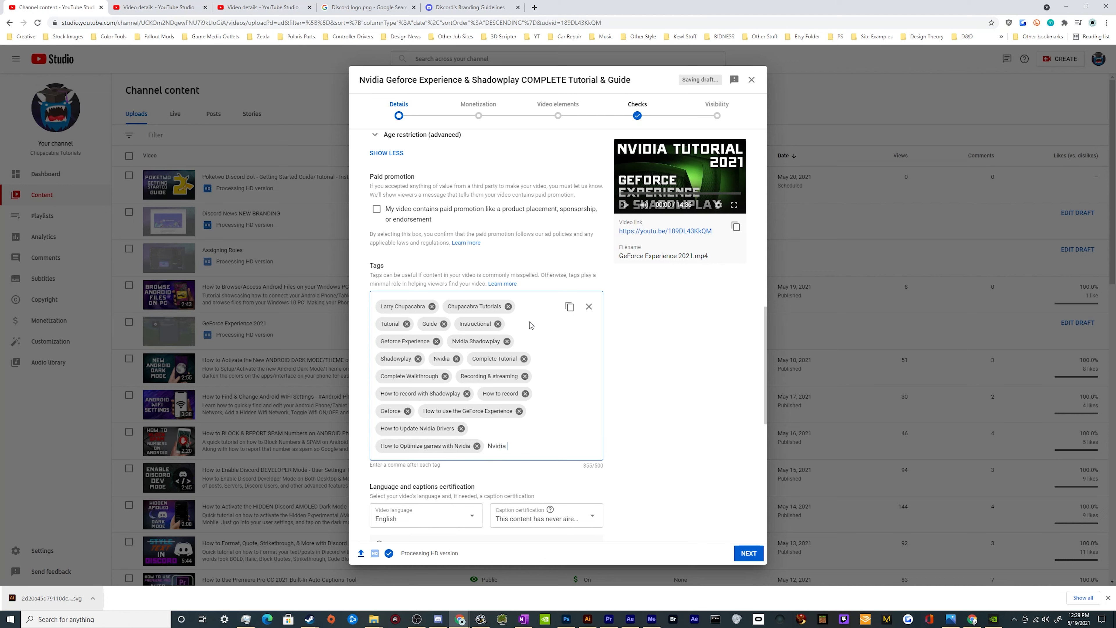
{"action": "type", "text": "idia Drivers,"}
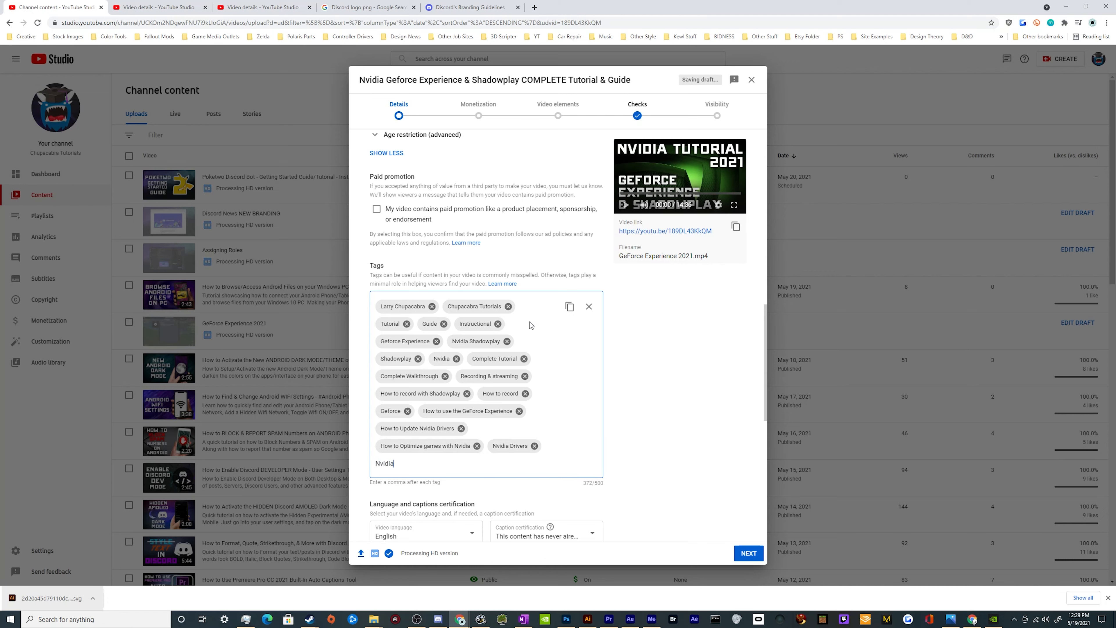
{"action": "type", "text": "Nvidia App"}
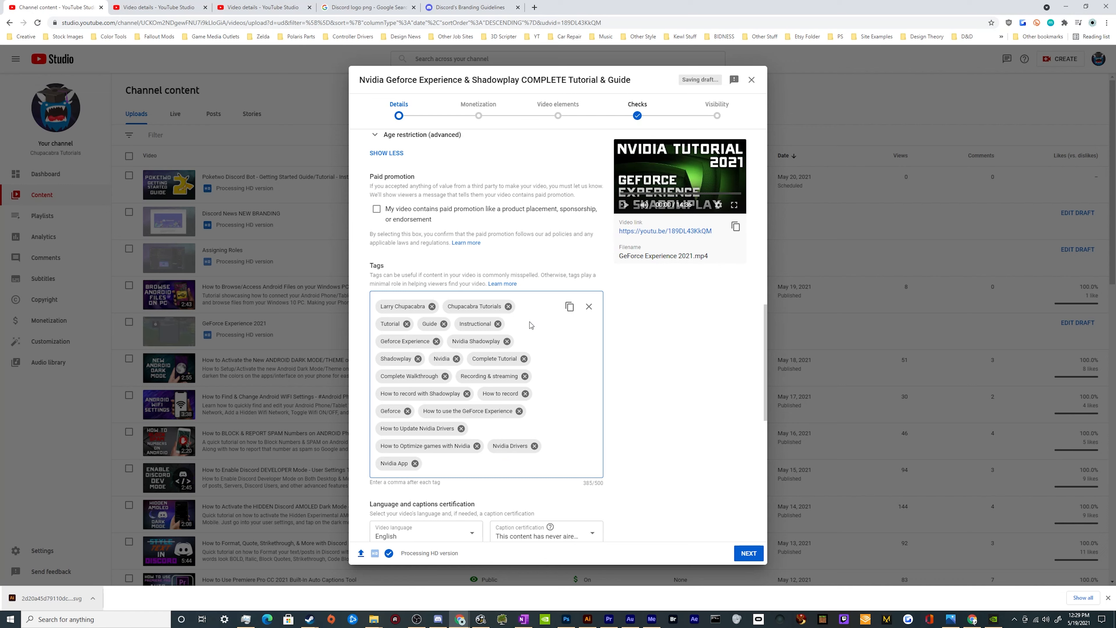
Add the tags "How to stream", "how to record", "how to activate Geforce Overlay" and "Nvidia Overlay"
{"action": "type", "text": ",How to stream,how to record,"}
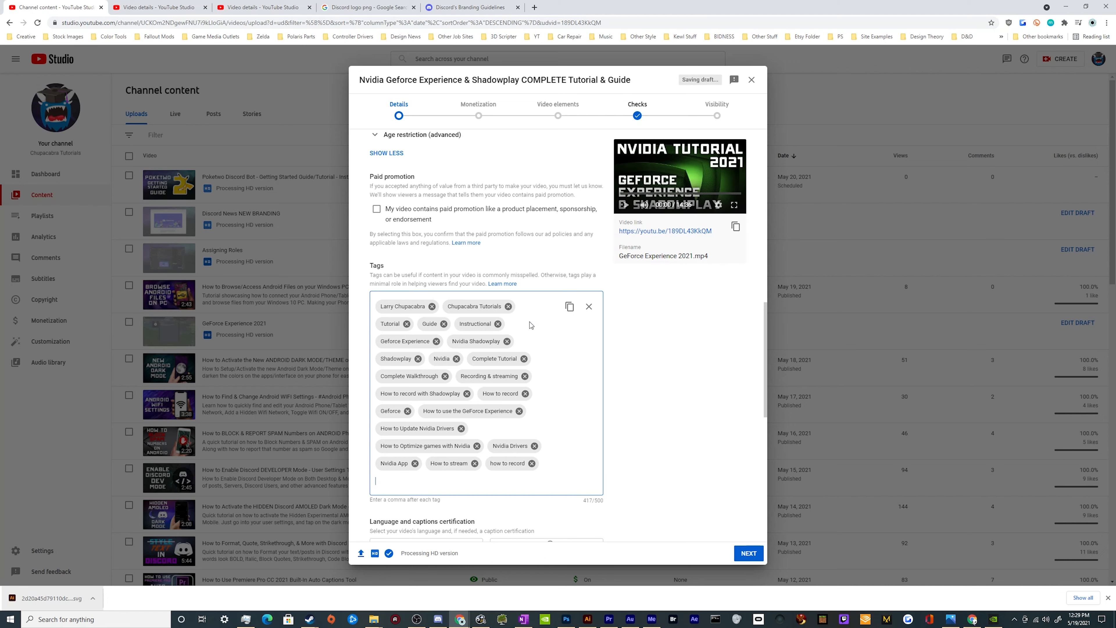
{"action": "type", "text": "how to activate Geforece Overaly,Nvid"}
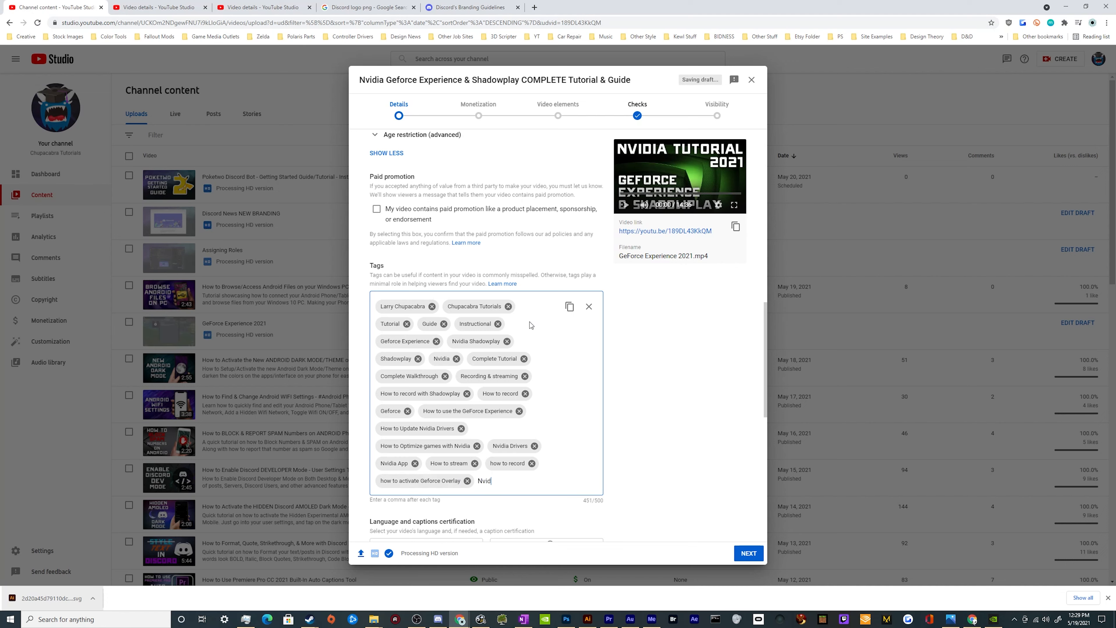
{"action": "type", "text": "ia Overlay,"}
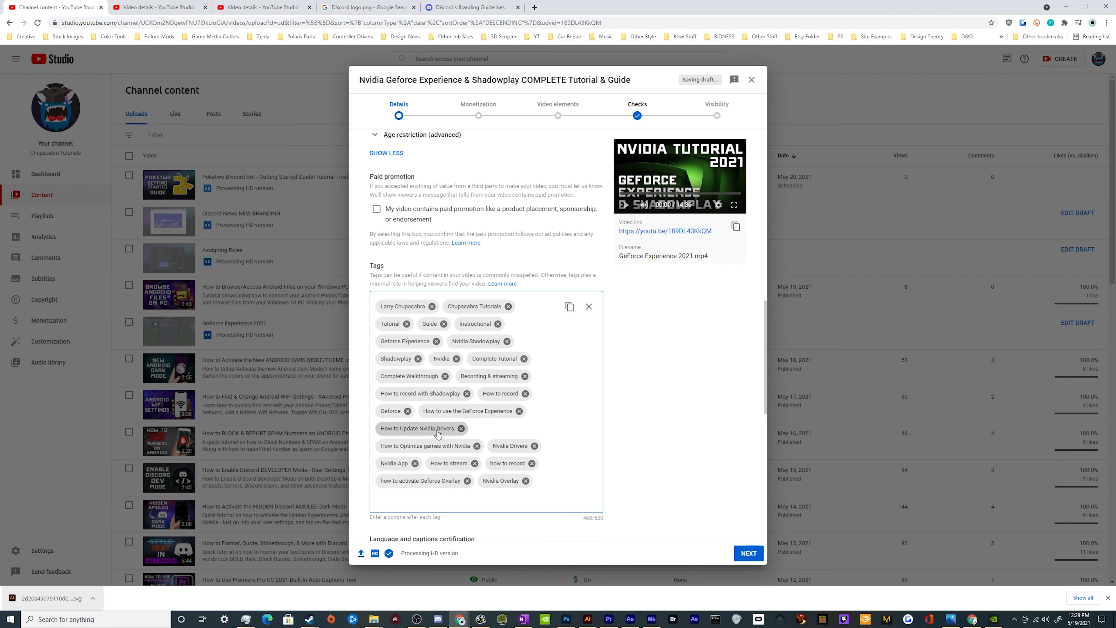
{"action": "left_click_drag", "start_coordinate": [581, 517], "coordinate": [602, 519]}
{"action": "left_click", "coordinate": [600, 519]}
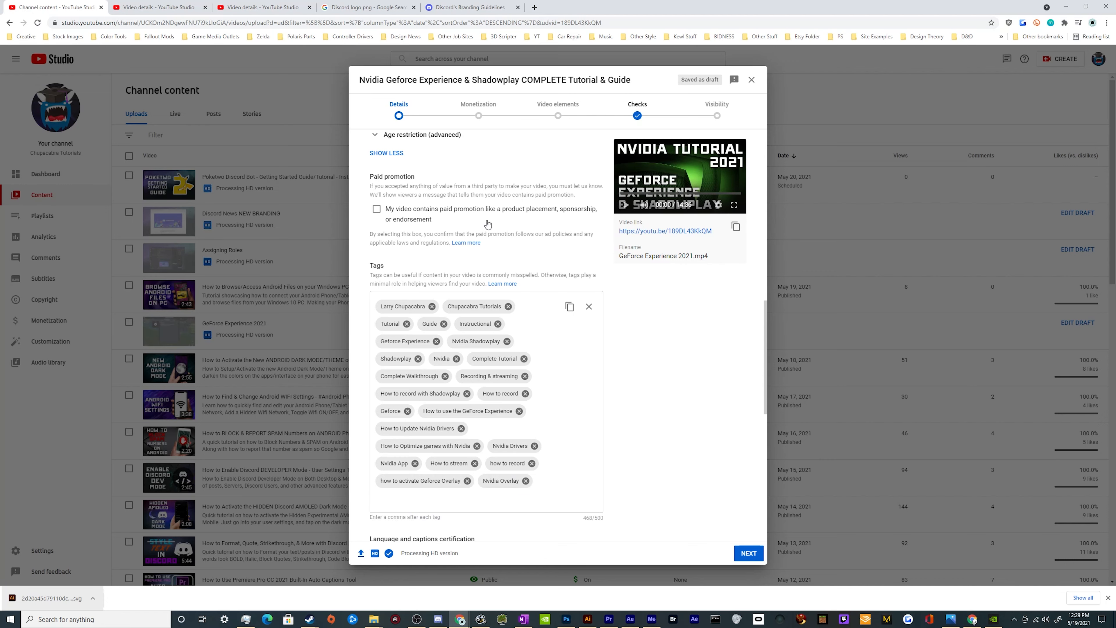
Add the tags "Setup Guide" and "Setup Tutorial"
{"action": "scroll", "coordinate": [483, 222], "scroll_direction": "up", "scroll_amount": 8}
{"action": "scroll", "coordinate": [481, 205], "scroll_direction": "up", "scroll_amount": 6}
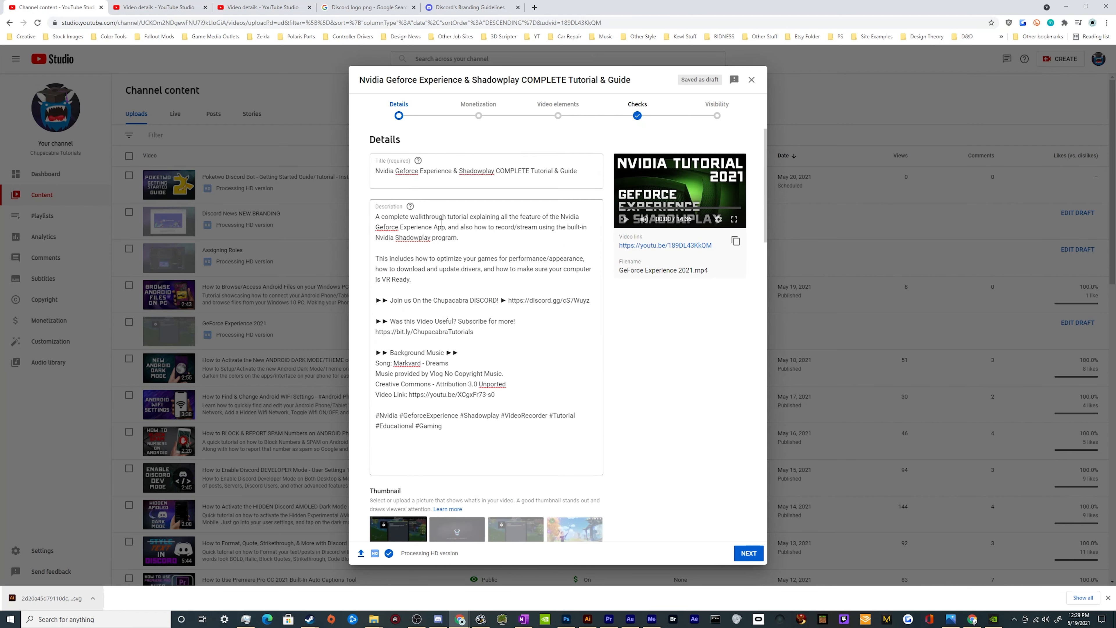
{"action": "scroll", "coordinate": [517, 441], "scroll_direction": "down", "scroll_amount": 14}
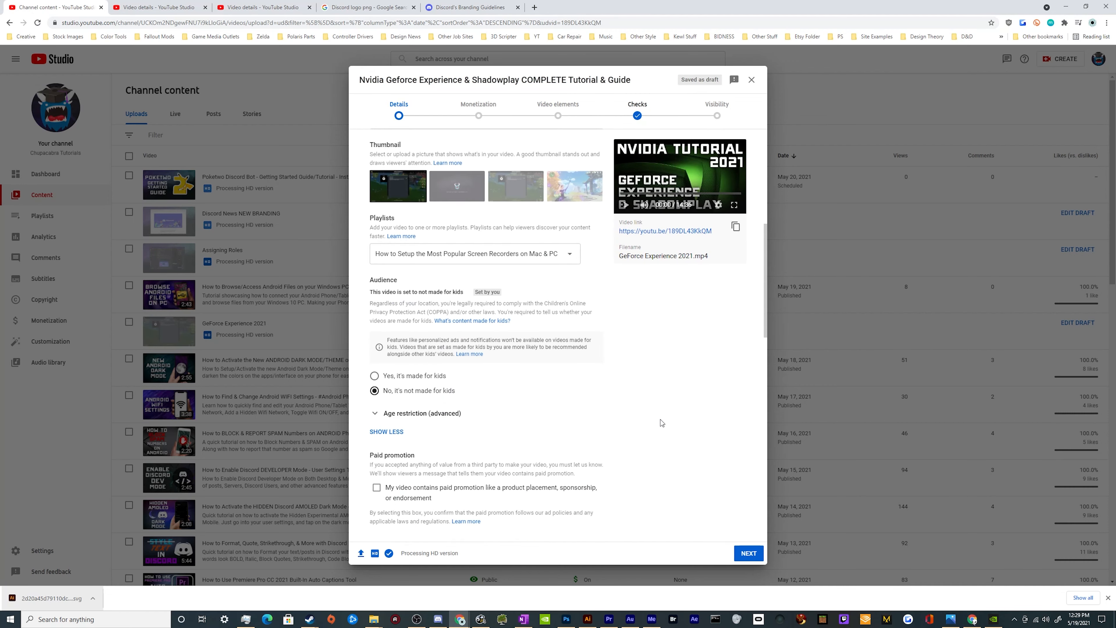
{"action": "left_click", "coordinate": [523, 391]}
{"action": "type", "text": "Setu"}
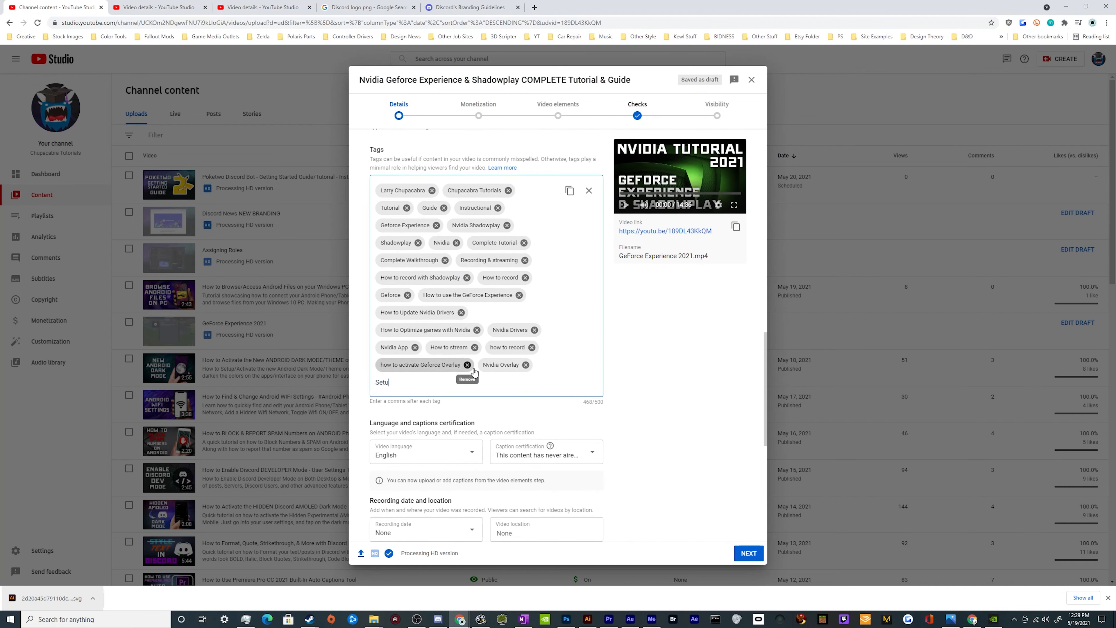
{"action": "type", "text": "p Guide,"}
{"action": "type", "text": "Setp"}
{"action": "type", "text": "p T"}
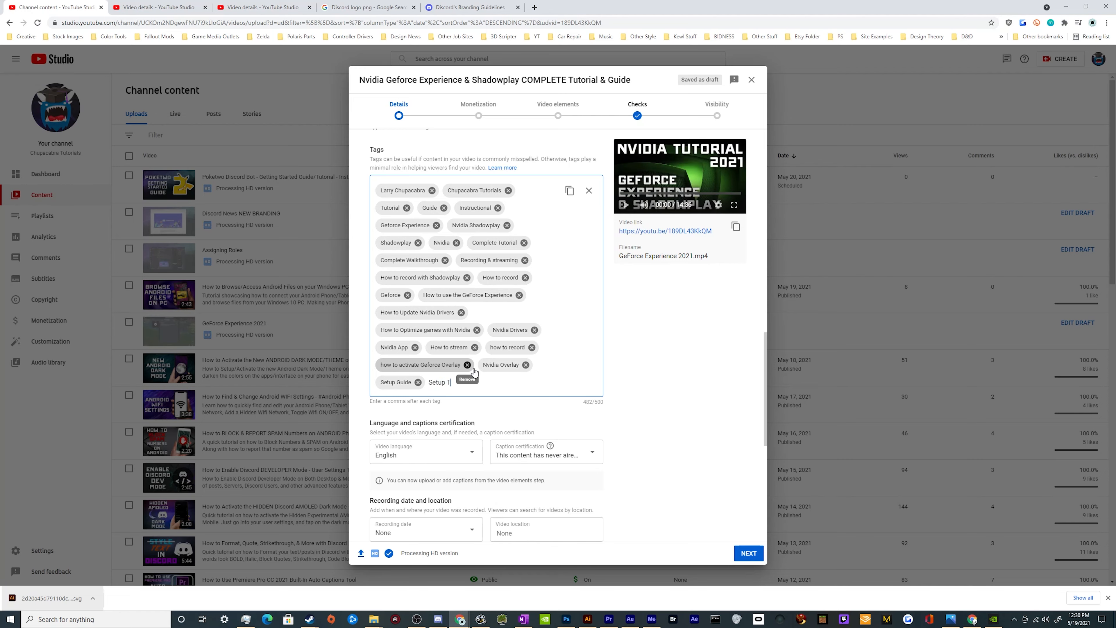
{"action": "type", "text": "utorial,"}
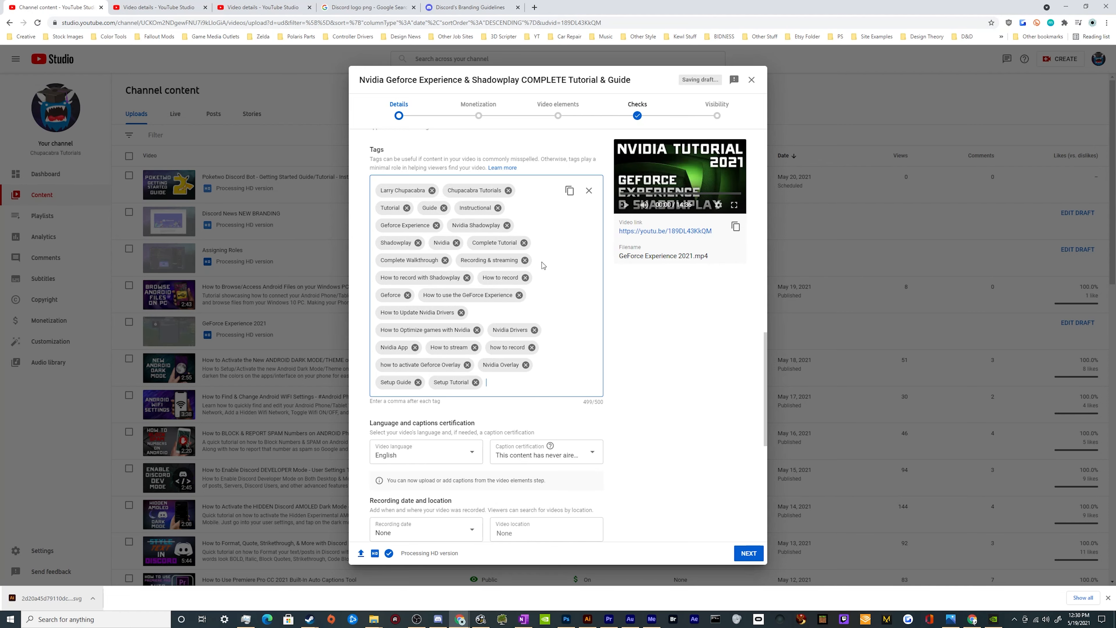
Review the draft's title, description, thumbnail and tags, and look over the language and caption settings
{"action": "scroll", "coordinate": [466, 343], "scroll_direction": "up", "scroll_amount": 15}
{"action": "scroll", "coordinate": [492, 264], "scroll_direction": "down", "scroll_amount": 8}
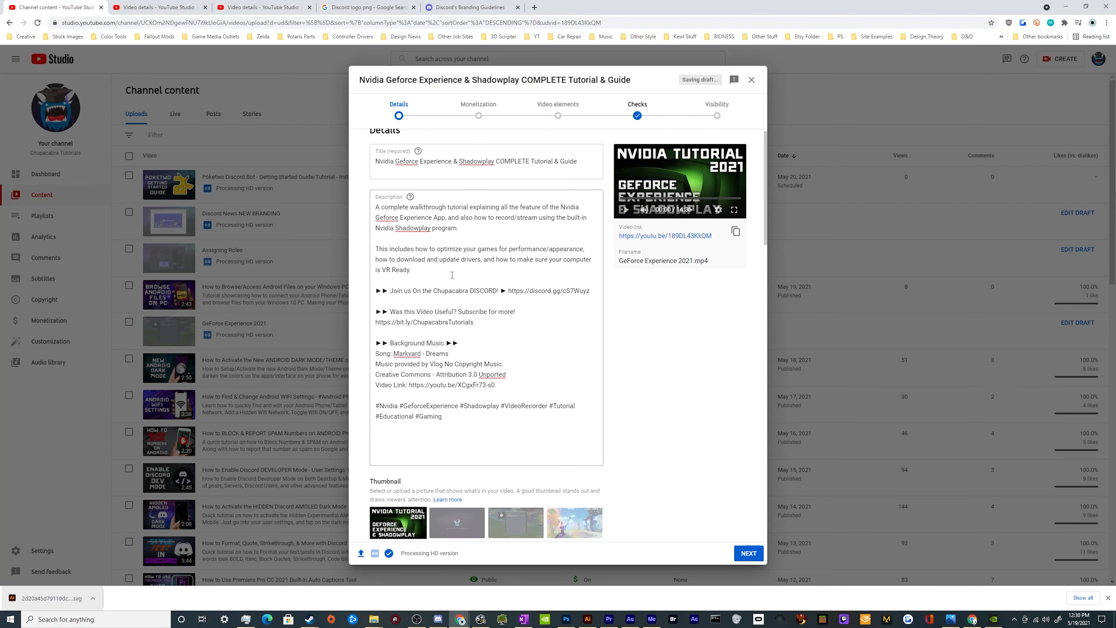
{"action": "scroll", "coordinate": [439, 220], "scroll_direction": "up", "scroll_amount": 8}
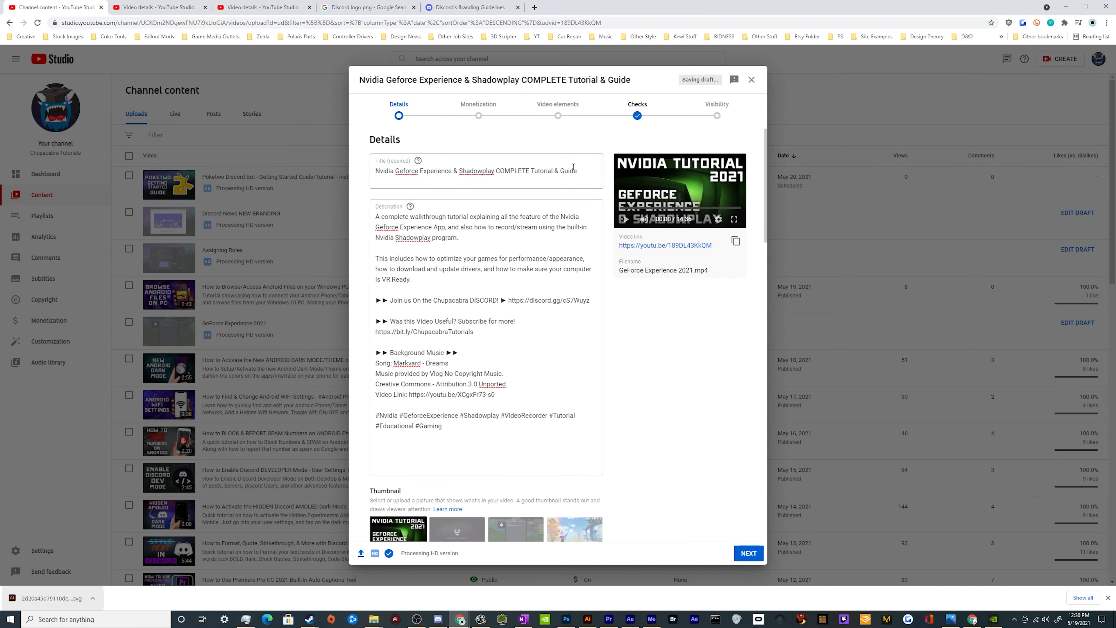
{"action": "scroll", "coordinate": [549, 220], "scroll_direction": "down", "scroll_amount": 12}
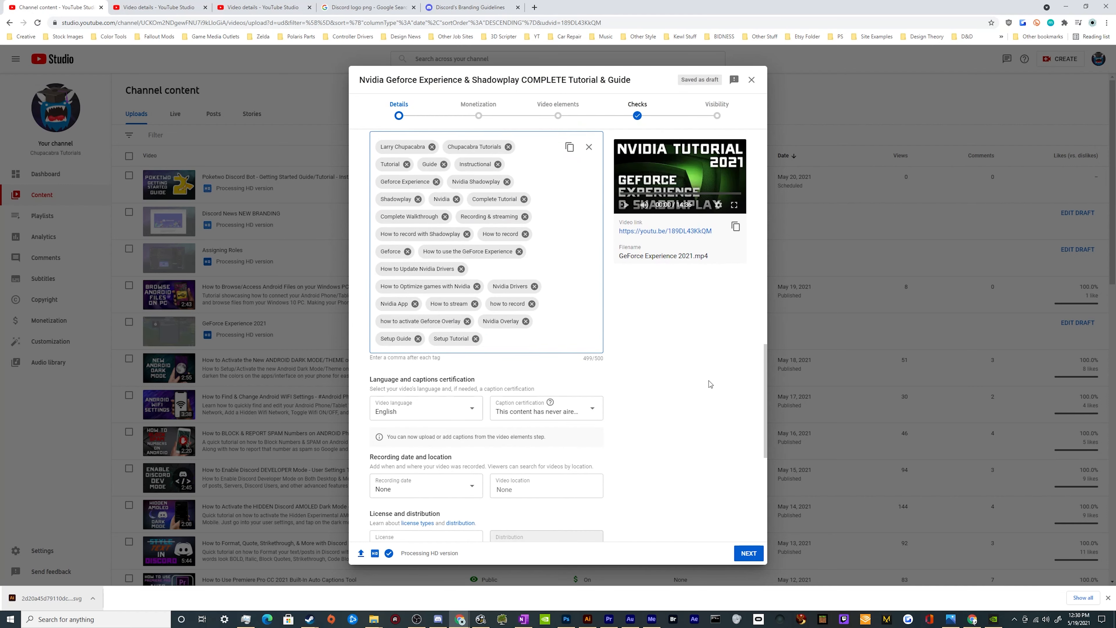
{"action": "scroll", "coordinate": [709, 380], "scroll_direction": "down", "scroll_amount": 6}
{"action": "scroll", "coordinate": [701, 381], "scroll_direction": "up", "scroll_amount": 2}
{"action": "scroll", "coordinate": [659, 352], "scroll_direction": "up", "scroll_amount": 5}
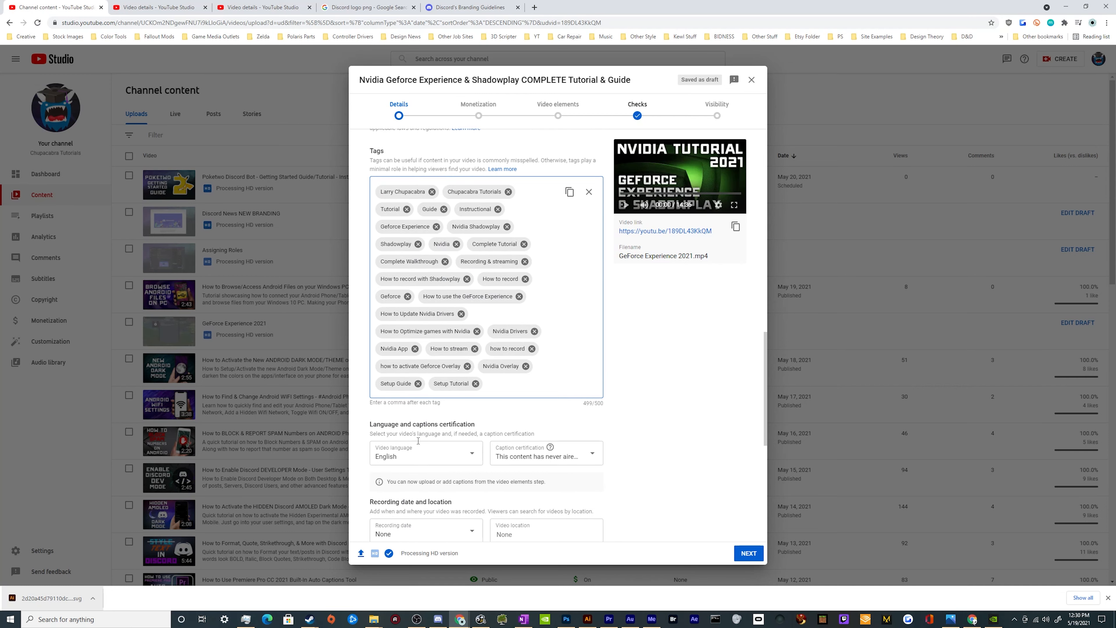
{"action": "scroll", "coordinate": [393, 248], "scroll_direction": "down", "scroll_amount": 4}
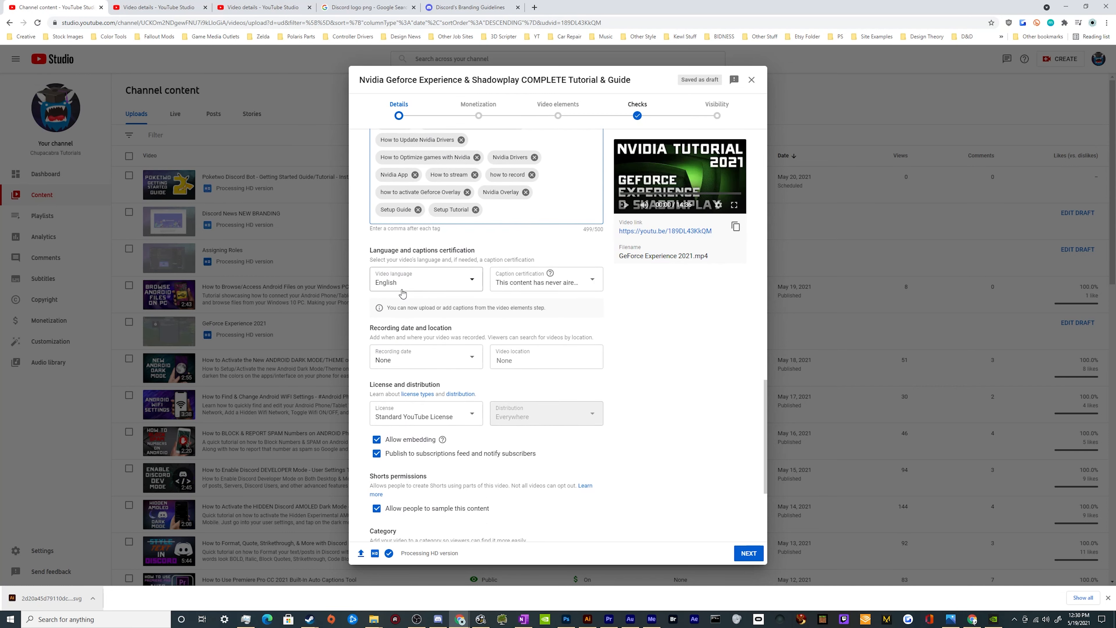
Check the caption certification options, choosing "This content has never aired on television in the U.S.", and view the recording date picker
{"action": "left_click", "coordinate": [508, 280]}
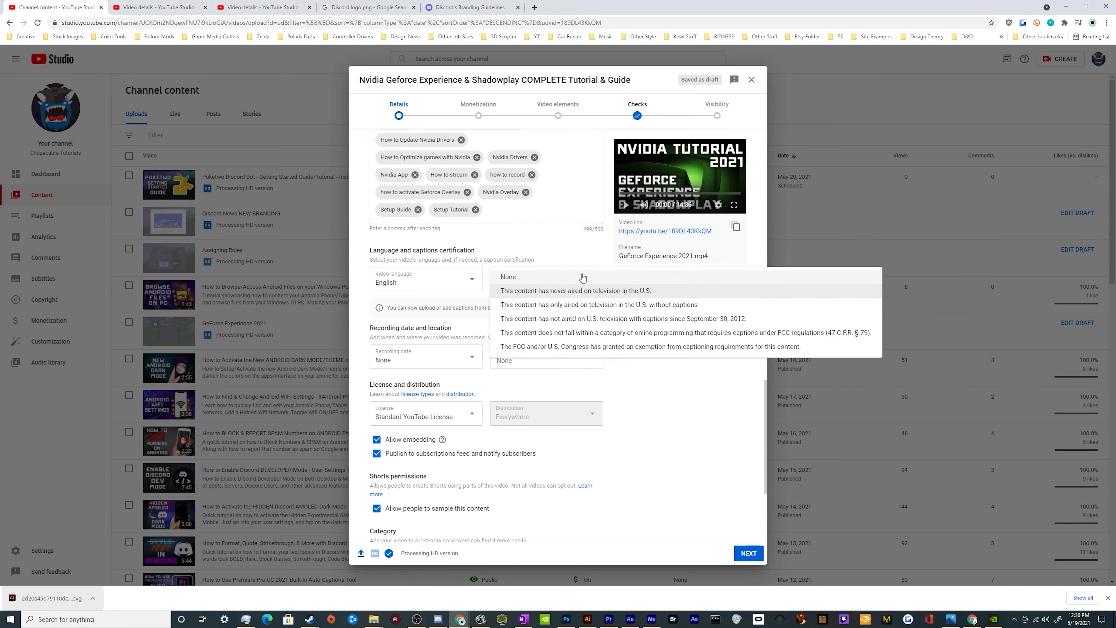
{"action": "left_click", "coordinate": [576, 297]}
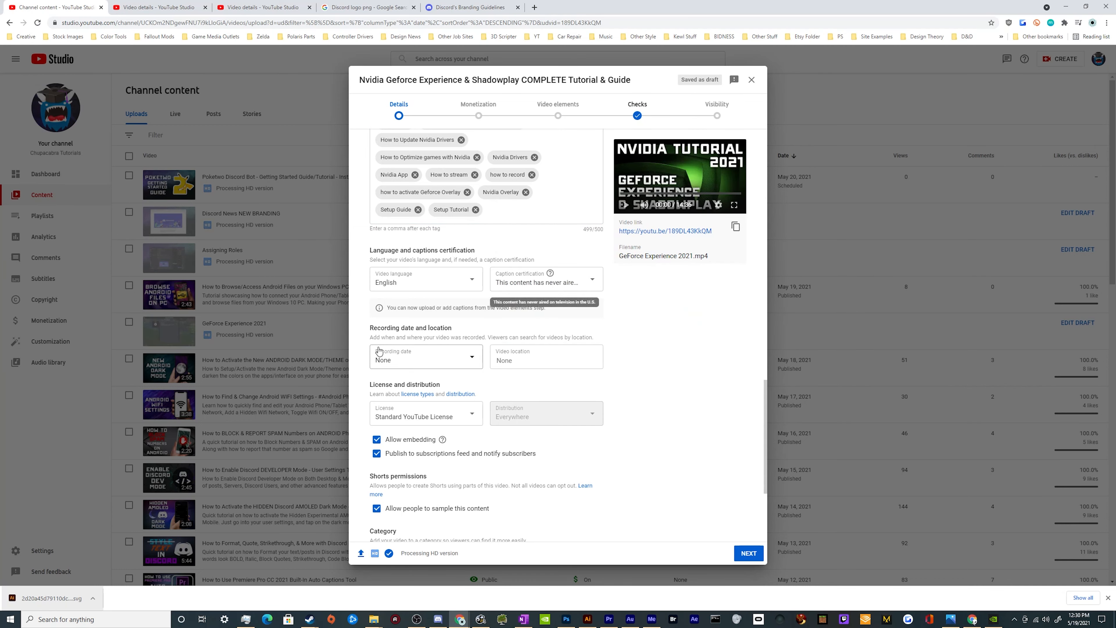
{"action": "left_click", "coordinate": [381, 360]}
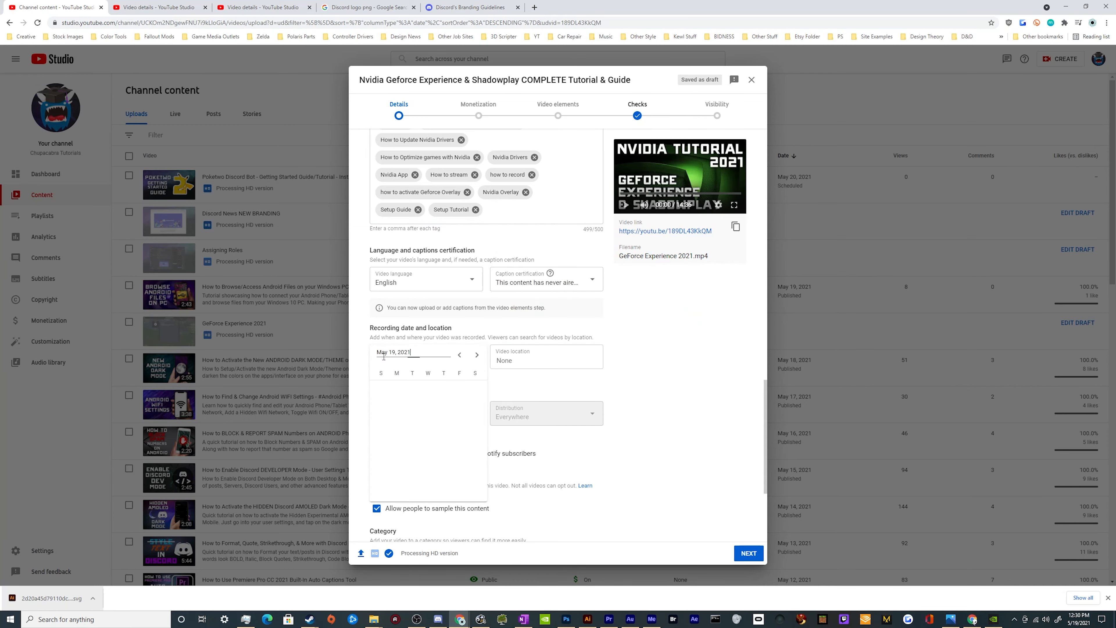
{"action": "left_click", "coordinate": [652, 351]}
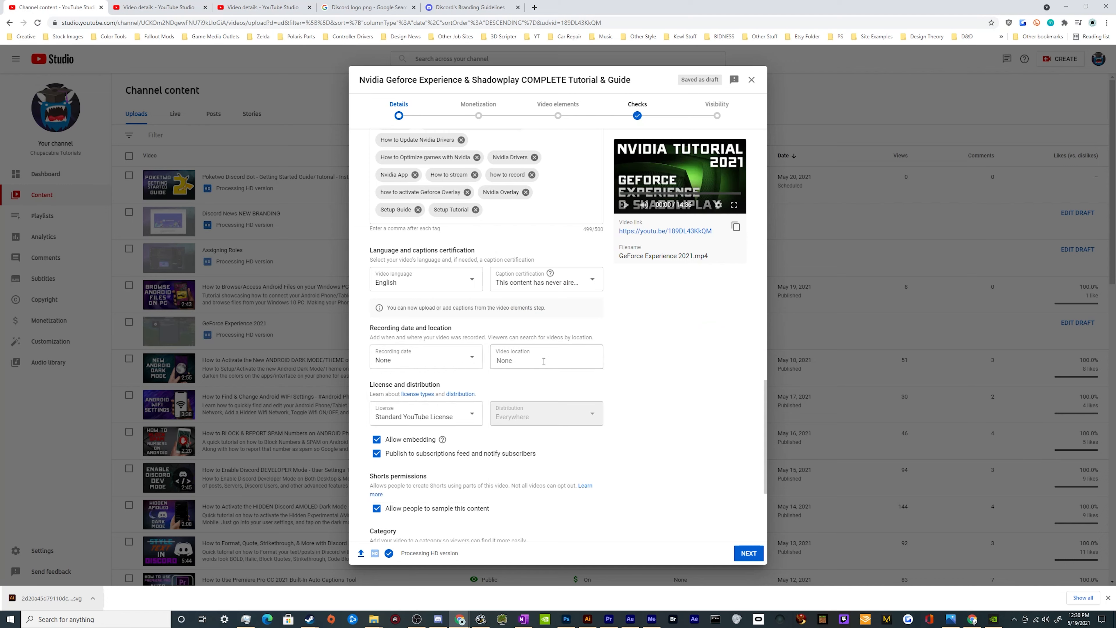
Examine the available license options for the video without choosing a different one
{"action": "scroll", "coordinate": [590, 348], "scroll_direction": "down", "scroll_amount": 1}
{"action": "scroll", "coordinate": [590, 349], "scroll_direction": "down", "scroll_amount": 2}
{"action": "scroll", "coordinate": [414, 241], "scroll_direction": "up", "scroll_amount": 2}
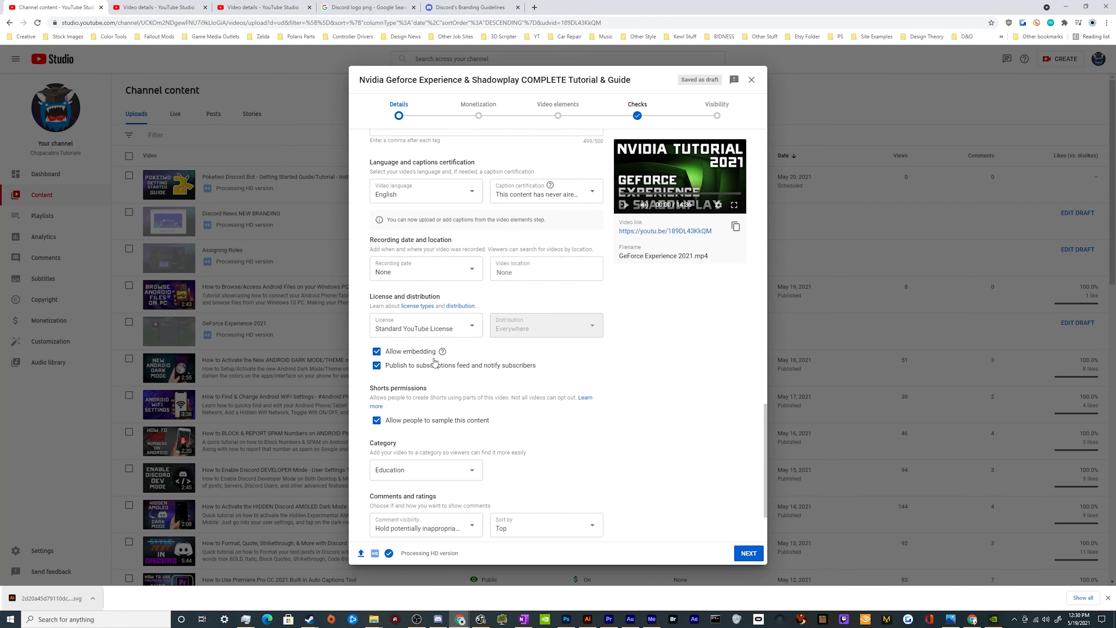
{"action": "left_click", "coordinate": [405, 335]}
{"action": "left_click", "coordinate": [557, 372]}
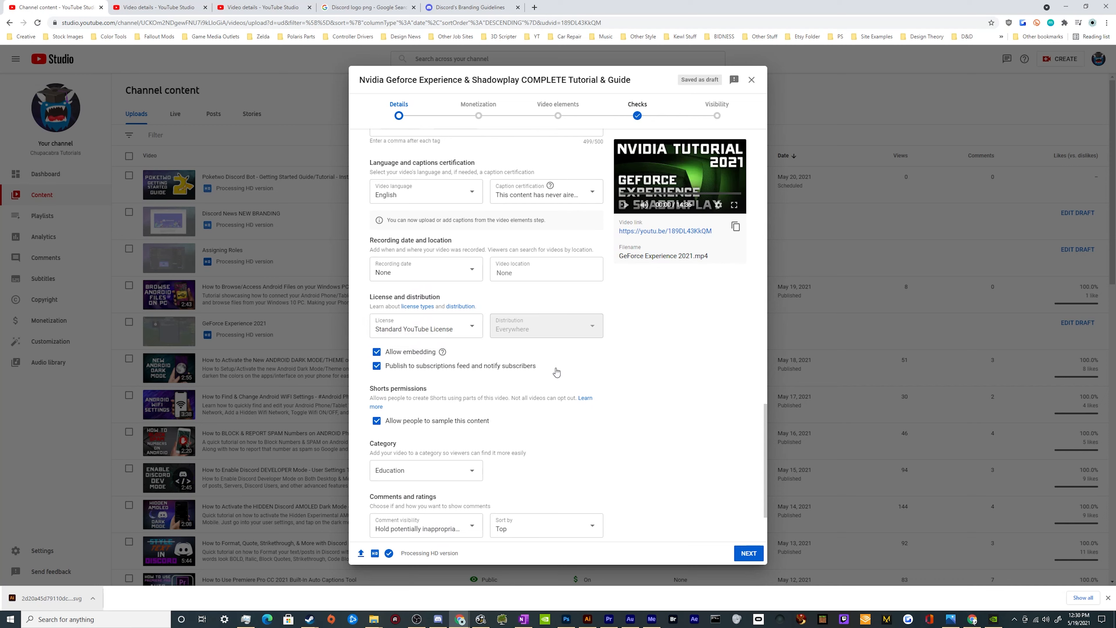
{"action": "left_click", "coordinate": [387, 327]}
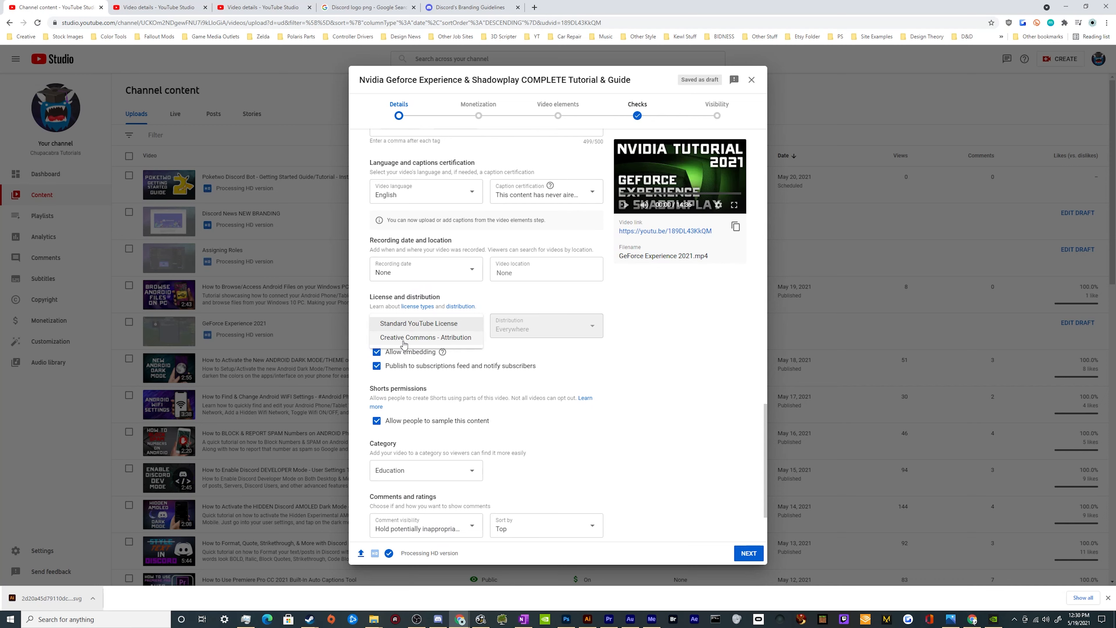
{"action": "left_click", "coordinate": [510, 376]}
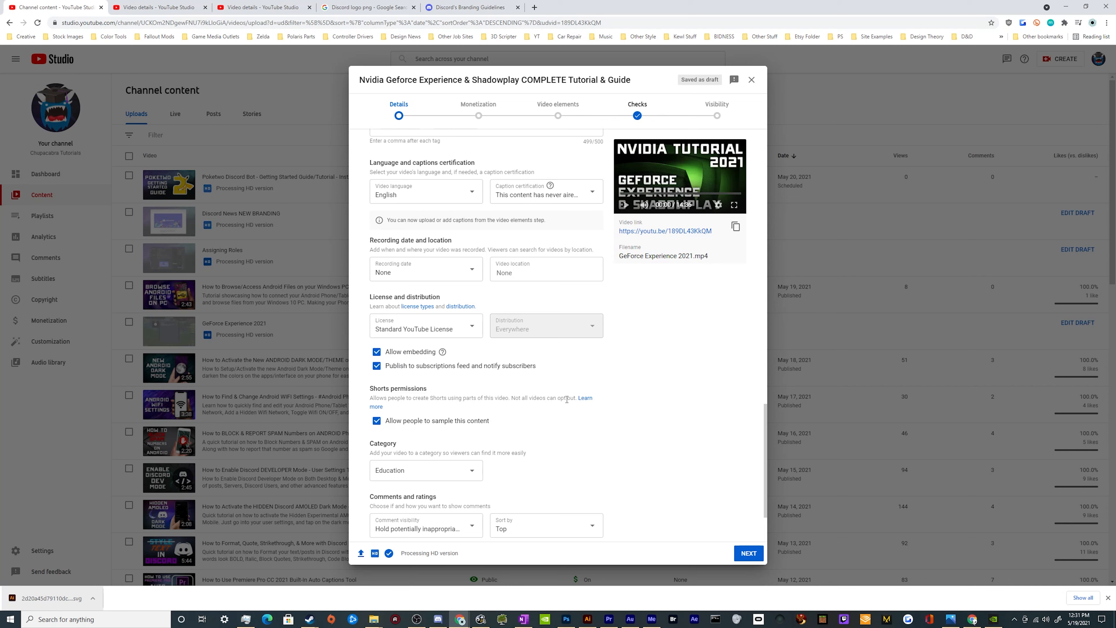
View the list of video categories without choosing a different one
{"action": "scroll", "coordinate": [393, 320], "scroll_direction": "down", "scroll_amount": 2}
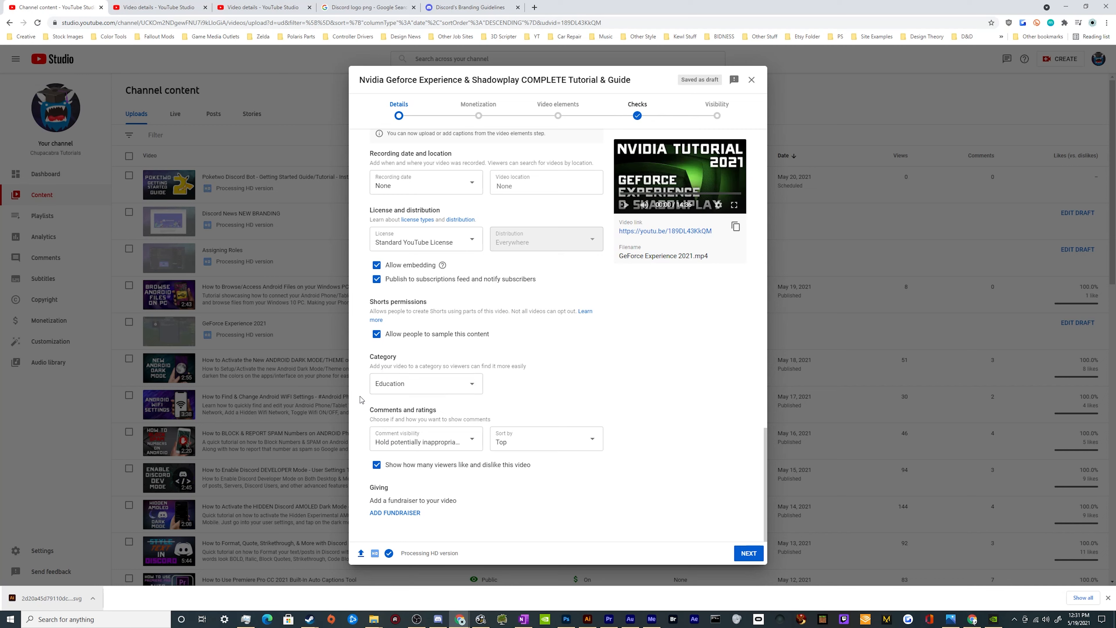
{"action": "left_click", "coordinate": [391, 383]}
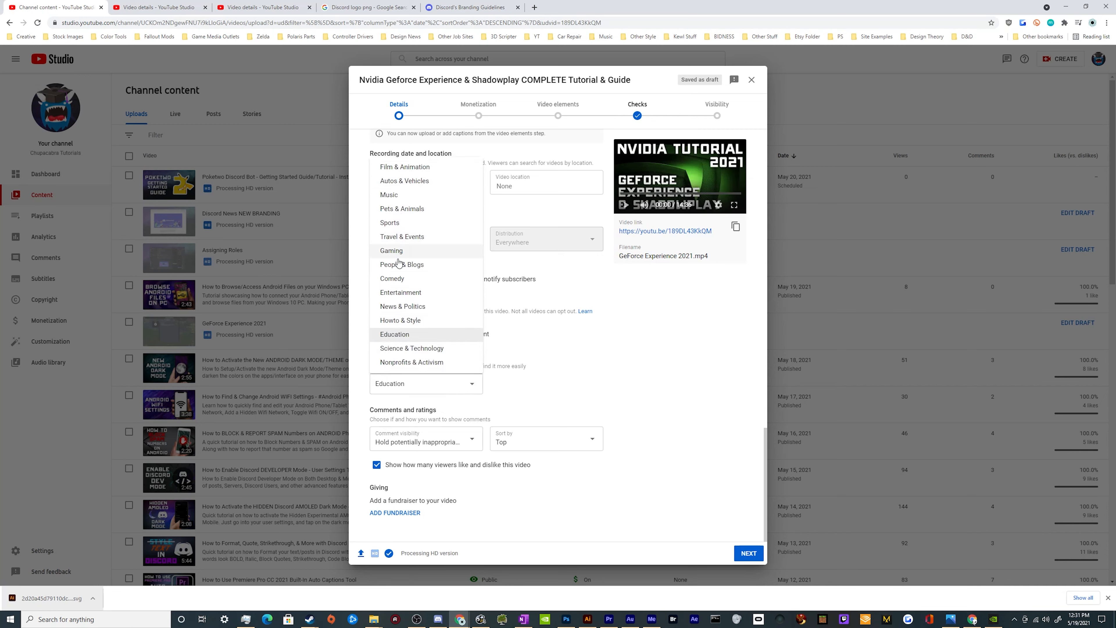
{"action": "left_click", "coordinate": [352, 446]}
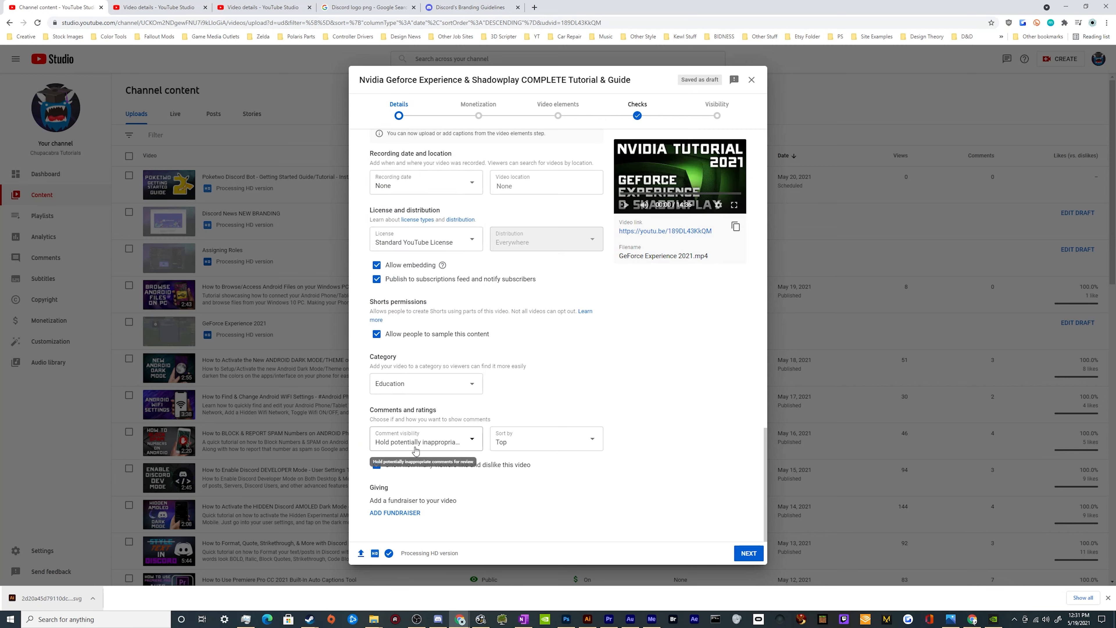
Check the comment visibility options and choose "Hold potentially inappropriate comments for review"
{"action": "left_click", "coordinate": [444, 449]}
{"action": "left_click", "coordinate": [628, 352]}
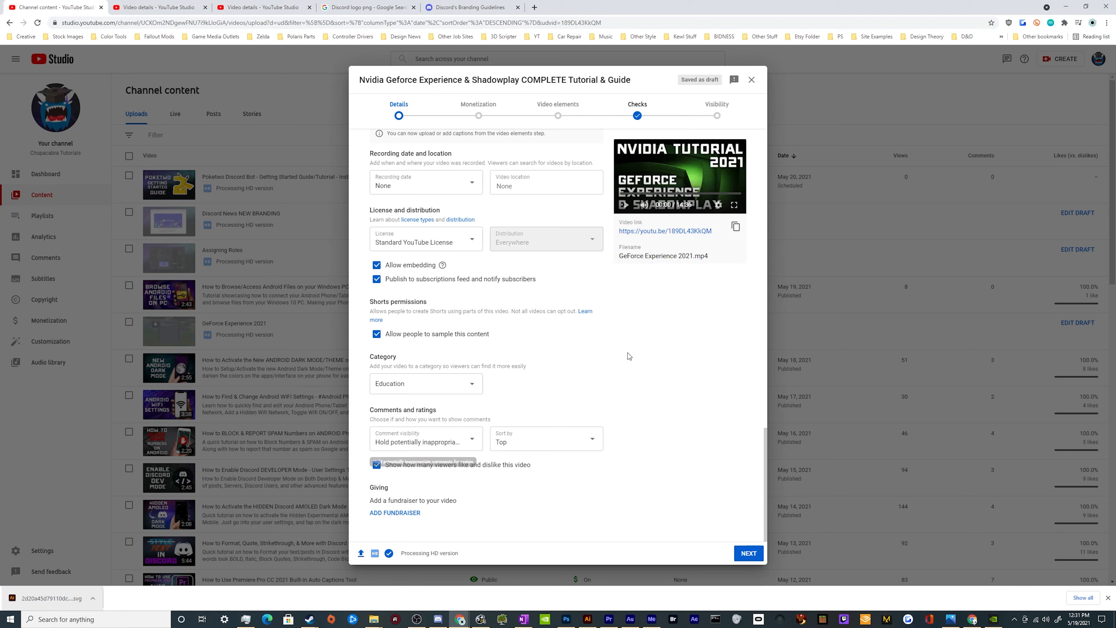
{"action": "left_click", "coordinate": [389, 446]}
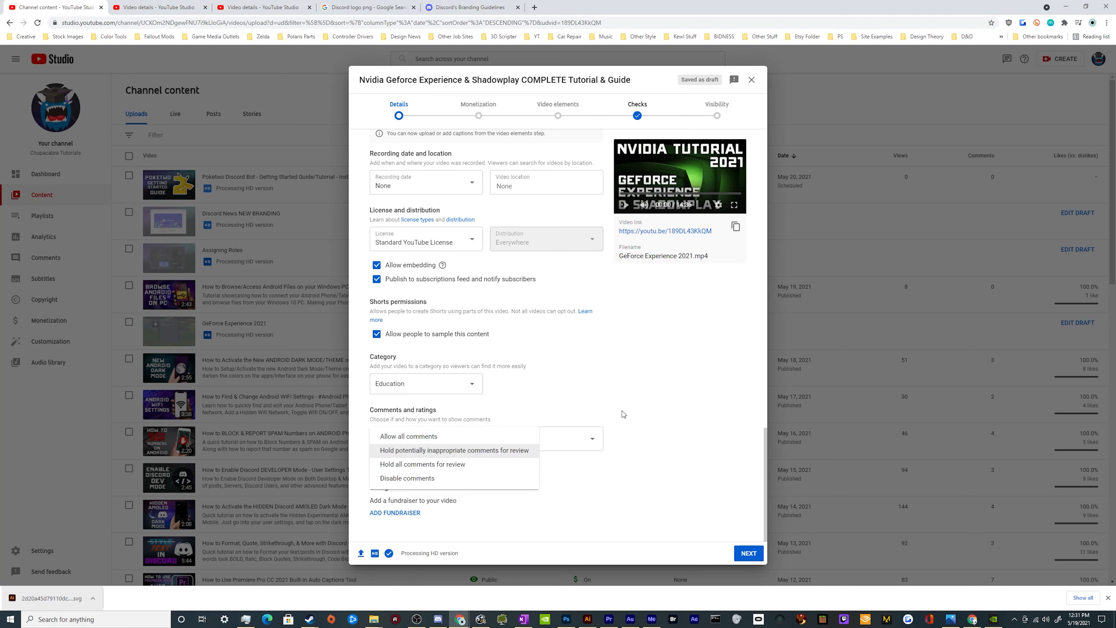
{"action": "left_click", "coordinate": [389, 450]}
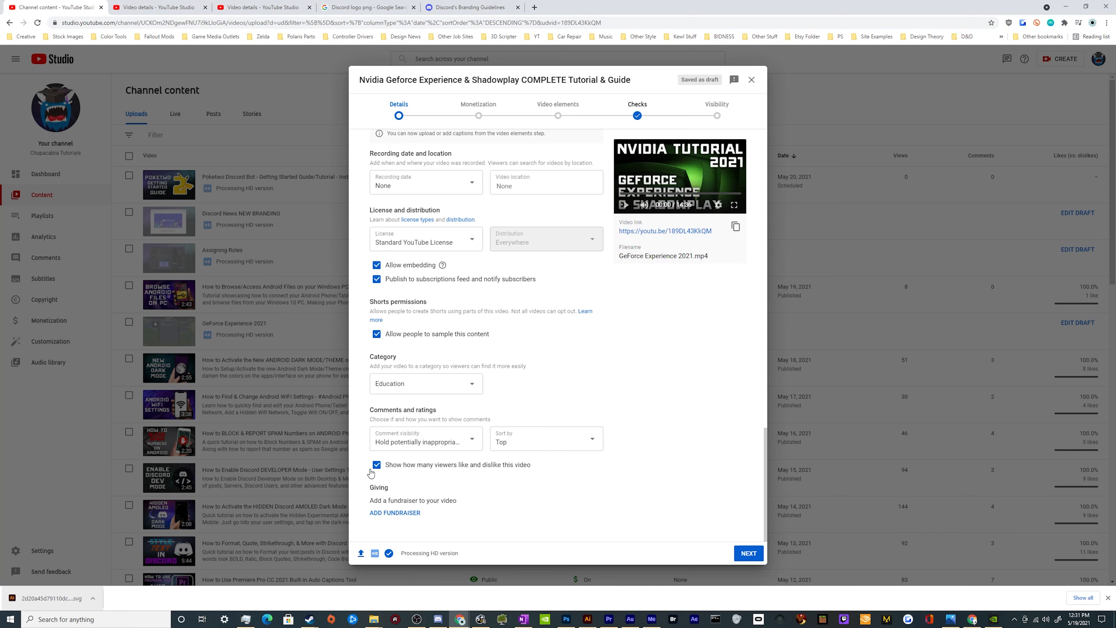
Review the comment visibility options again without choosing a different one
{"action": "left_click", "coordinate": [412, 442]}
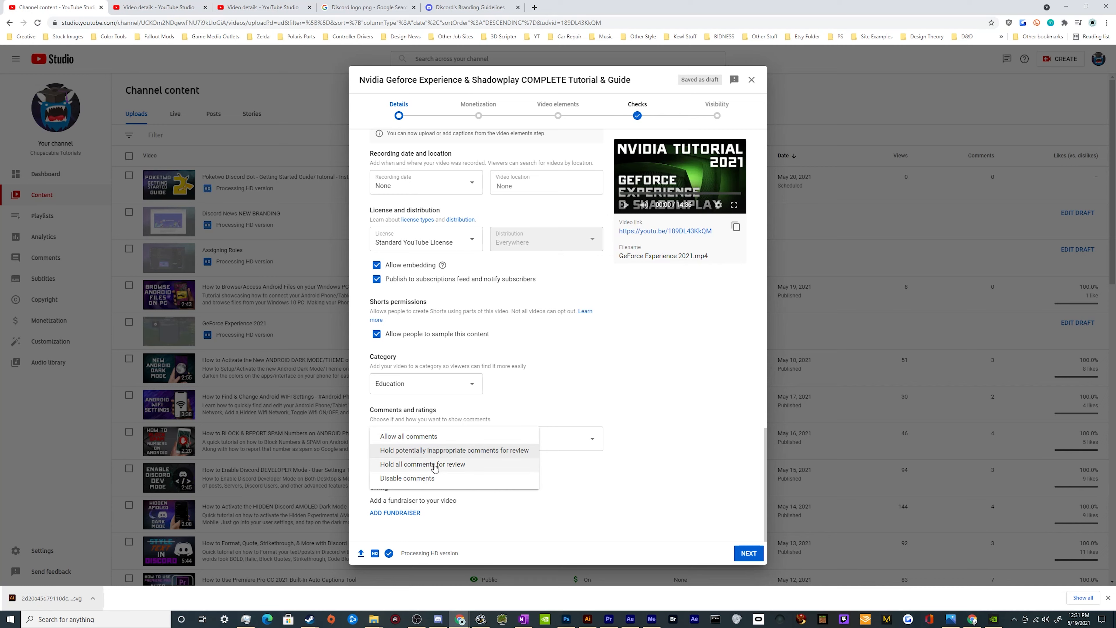
{"action": "left_click", "coordinate": [613, 384]}
{"action": "left_click", "coordinate": [428, 436]}
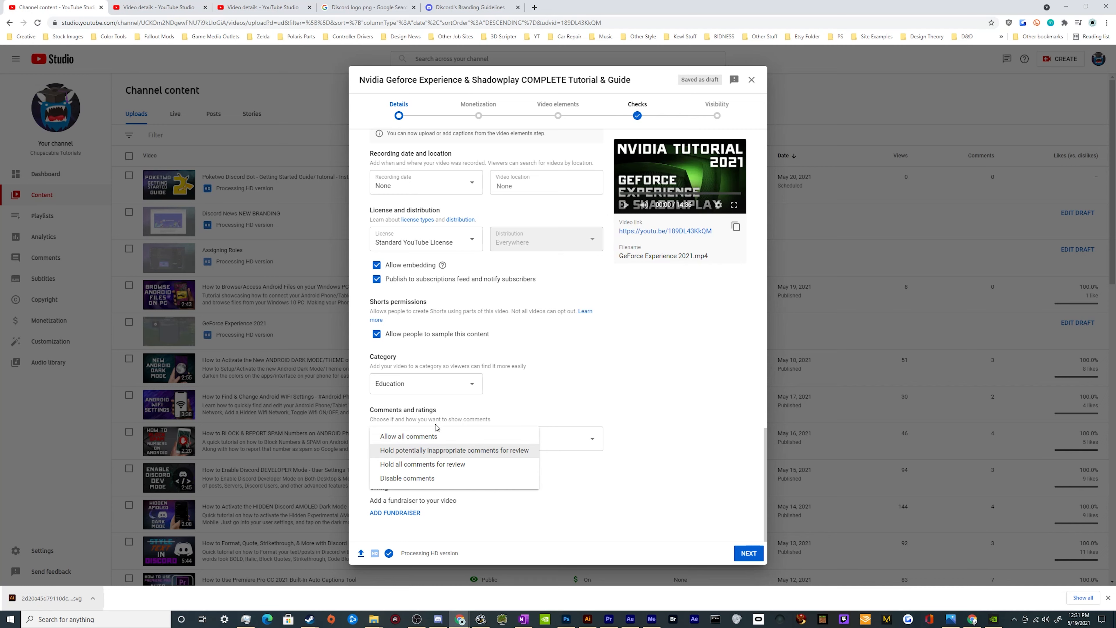
{"action": "left_click", "coordinate": [616, 393]}
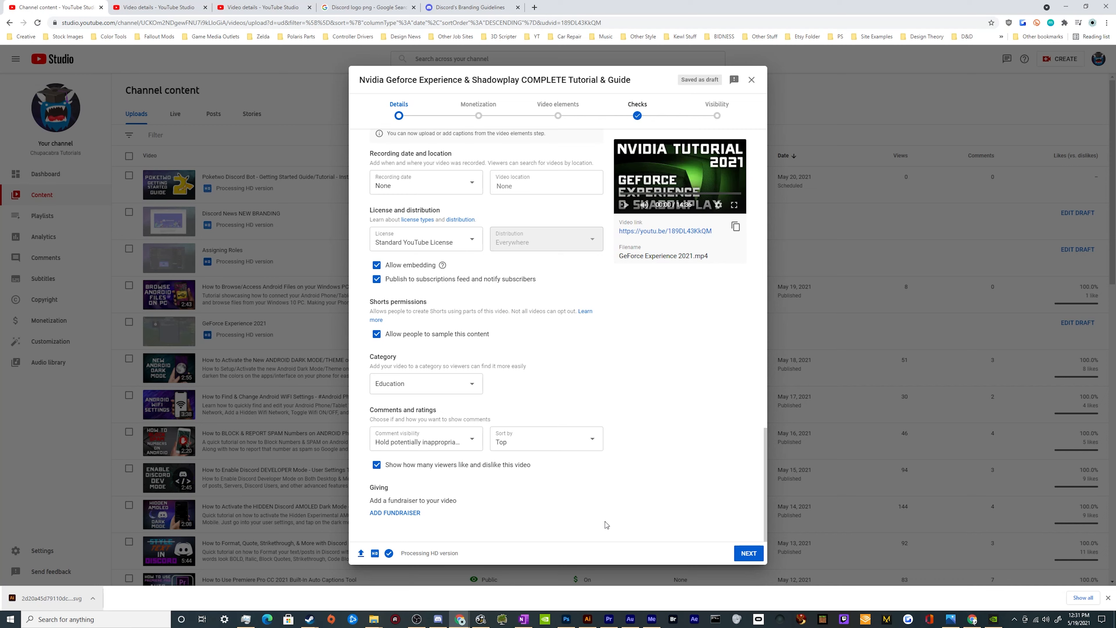
Turn on monetization for the video and disable ads during the video (mid-roll)
{"action": "left_click", "coordinate": [748, 552]}
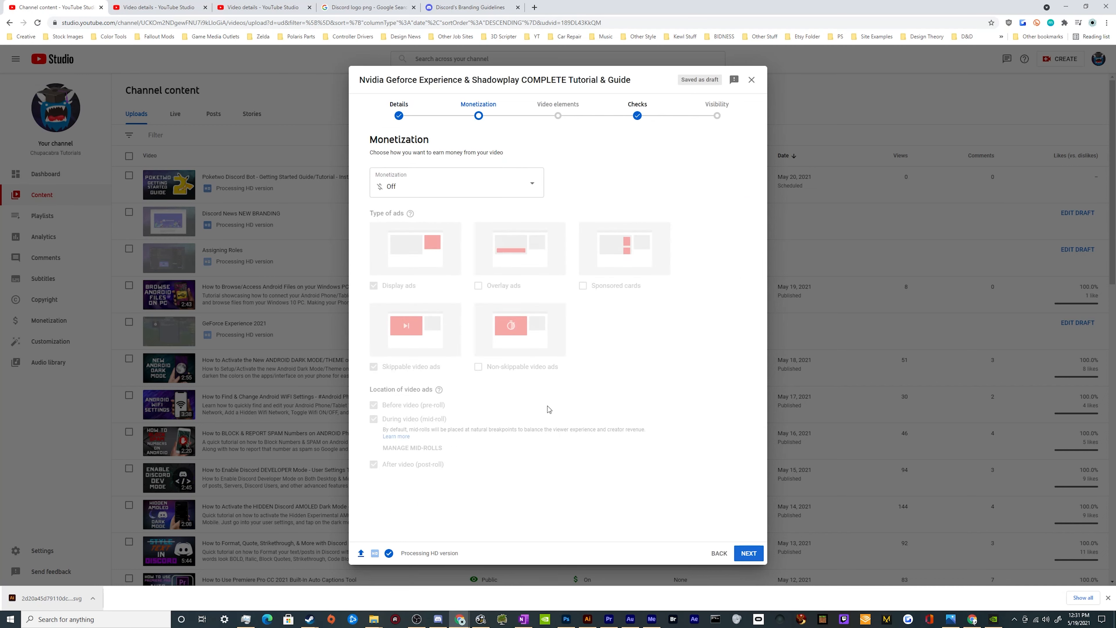
{"action": "left_click", "coordinate": [422, 195]}
{"action": "left_click", "coordinate": [385, 181]}
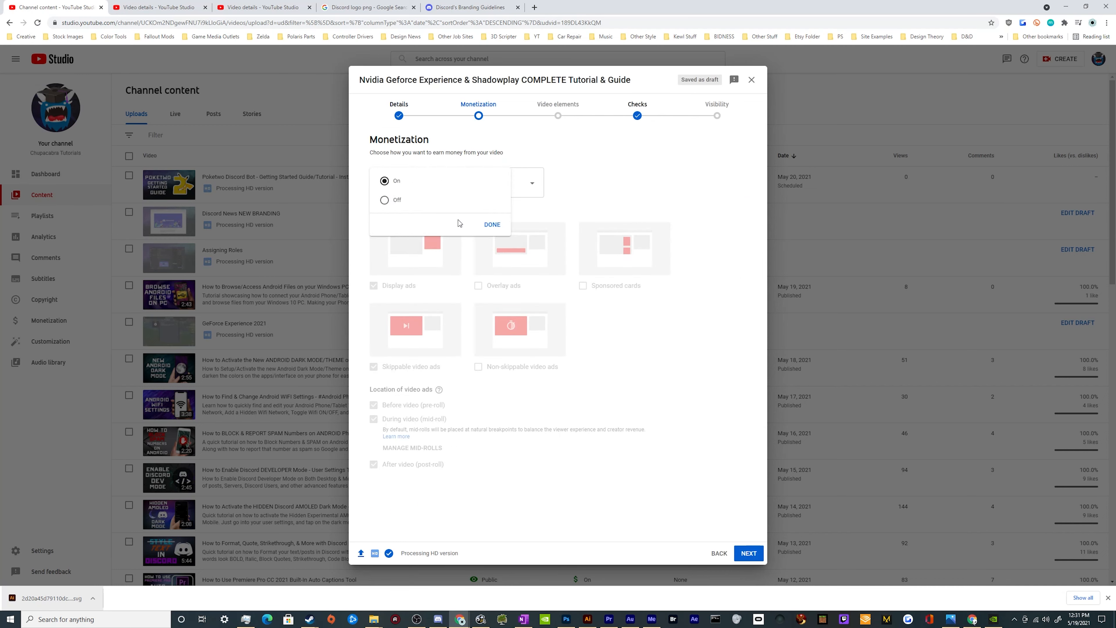
{"action": "left_click", "coordinate": [492, 224]}
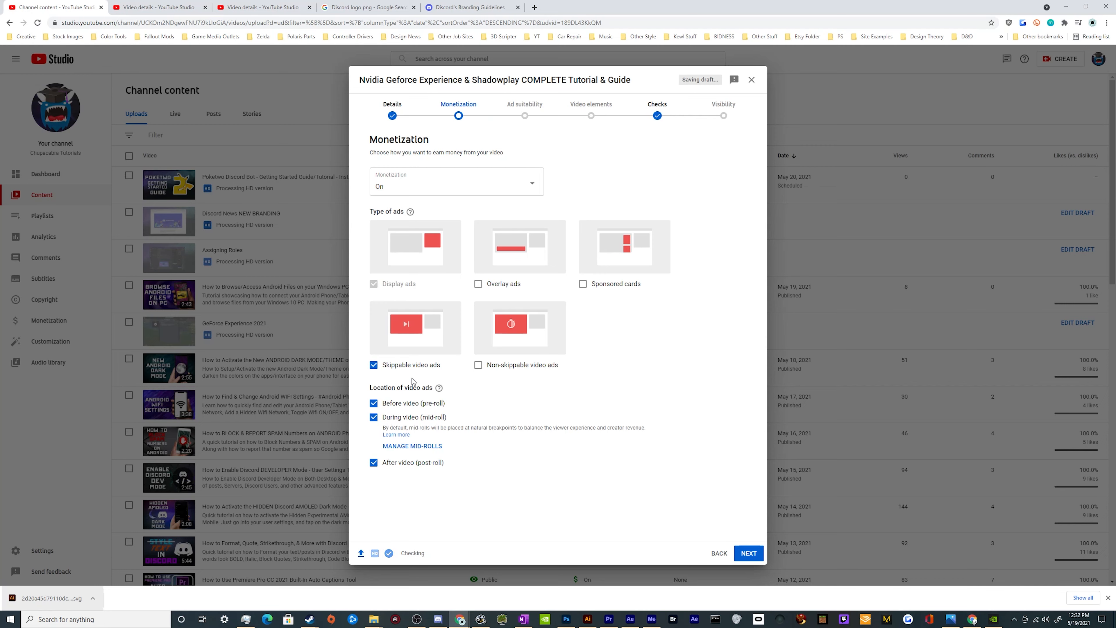
{"action": "left_click", "coordinate": [373, 420]}
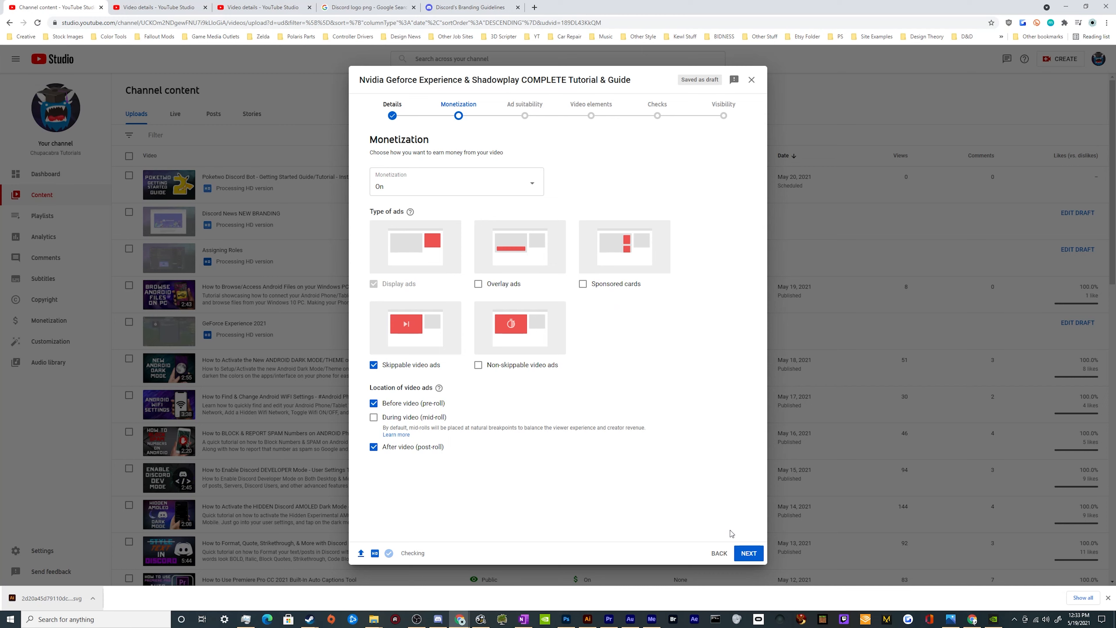
Answer the ad suitability questionnaire with "None of the above" after reading through its content categories
{"action": "left_click", "coordinate": [749, 553]}
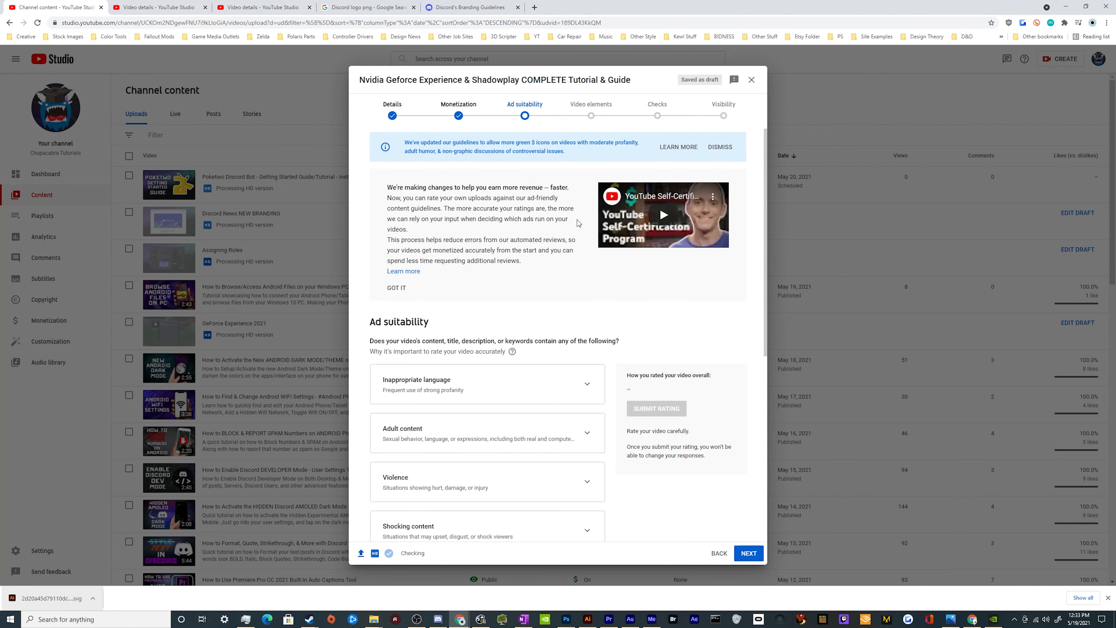
{"action": "scroll", "coordinate": [449, 374], "scroll_direction": "down", "scroll_amount": 2}
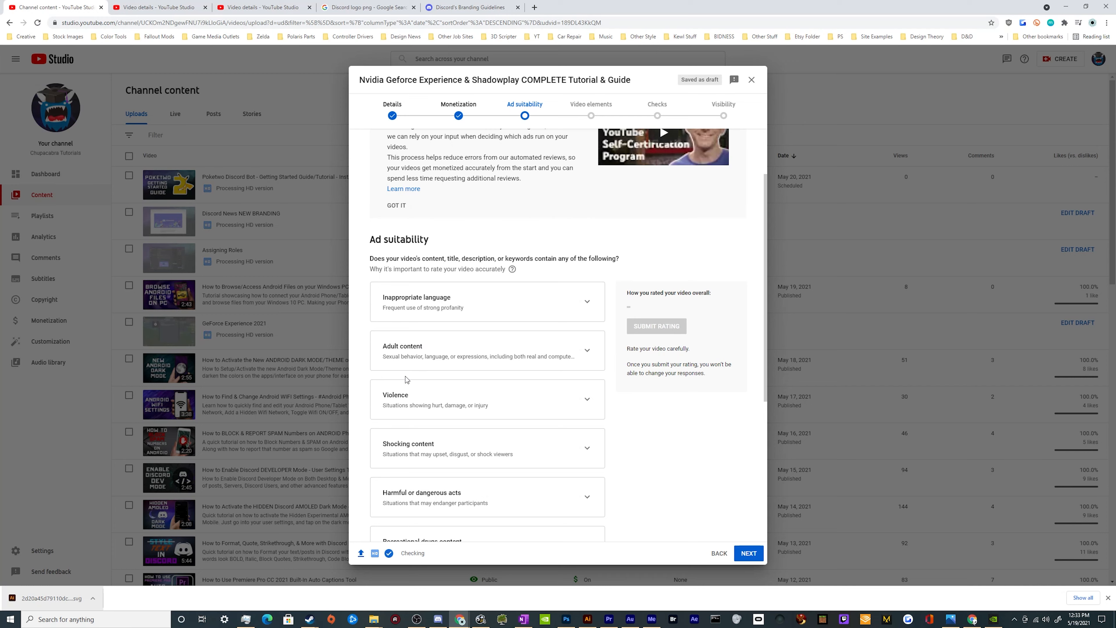
{"action": "scroll", "coordinate": [445, 403], "scroll_direction": "down", "scroll_amount": 1}
{"action": "scroll", "coordinate": [445, 403], "scroll_direction": "down", "scroll_amount": 4}
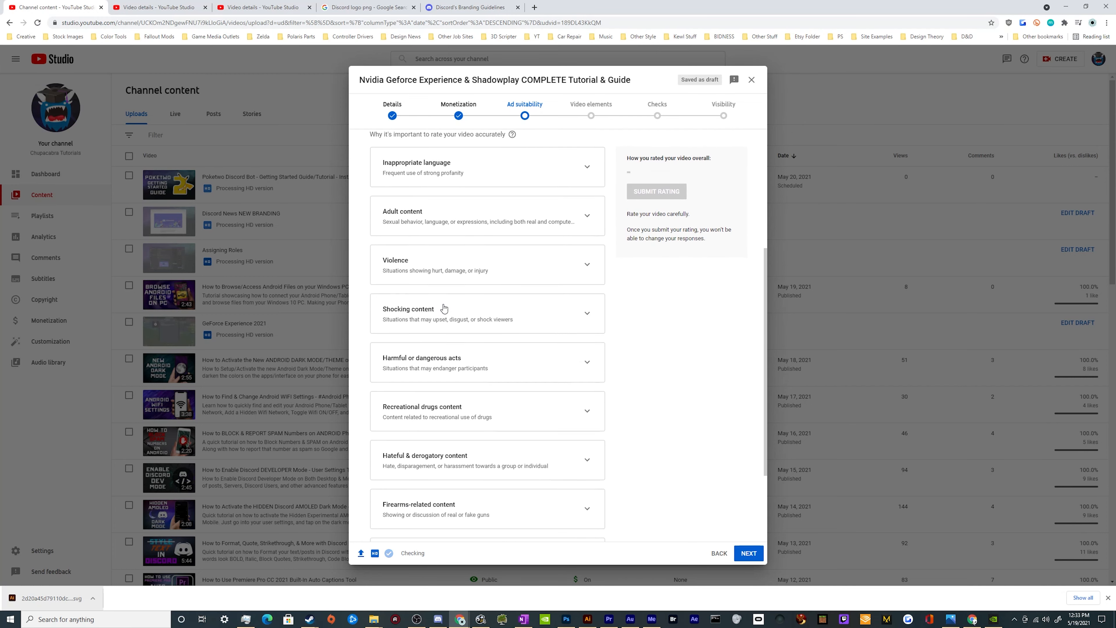
{"action": "scroll", "coordinate": [442, 369], "scroll_direction": "down", "scroll_amount": 2}
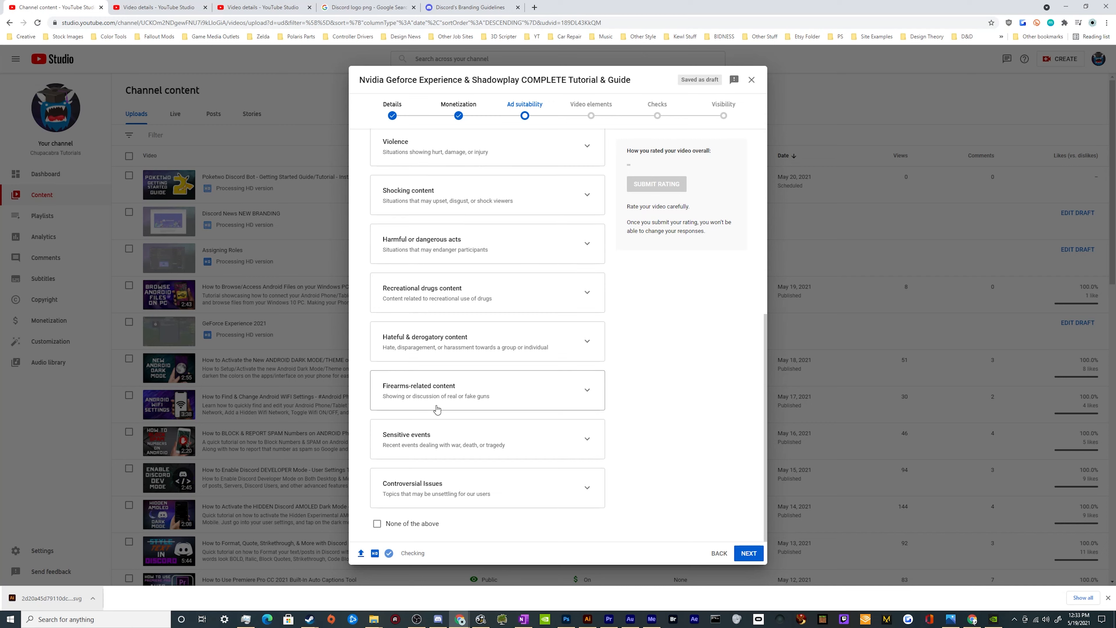
{"action": "left_click", "coordinate": [377, 523]}
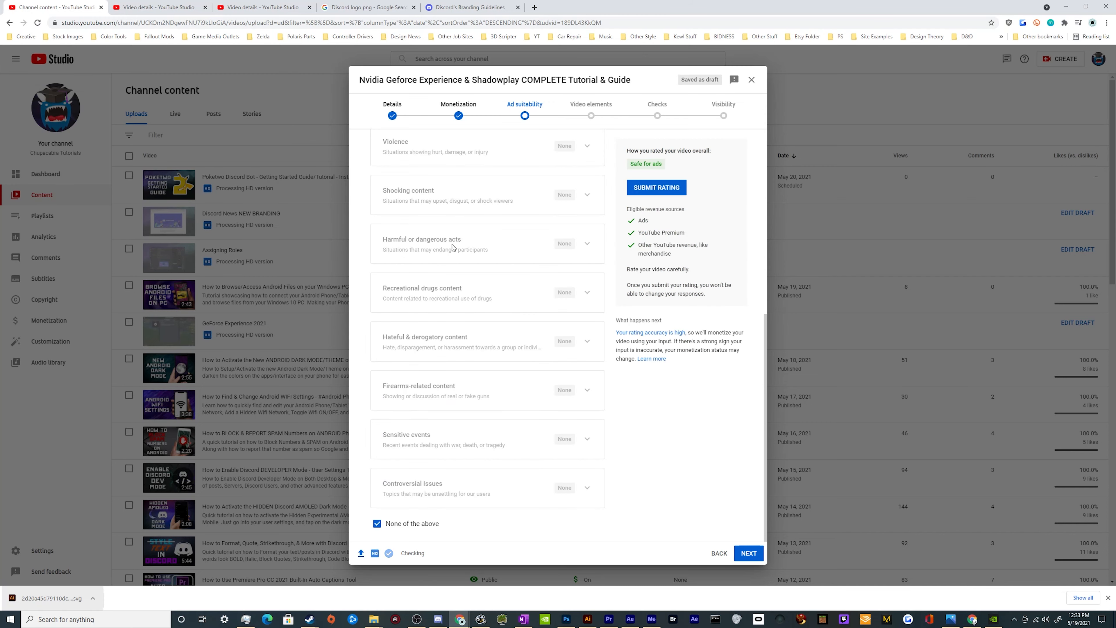
Submit the ad suitability rating and continue to the video elements
{"action": "scroll", "coordinate": [447, 393], "scroll_direction": "up", "scroll_amount": 6}
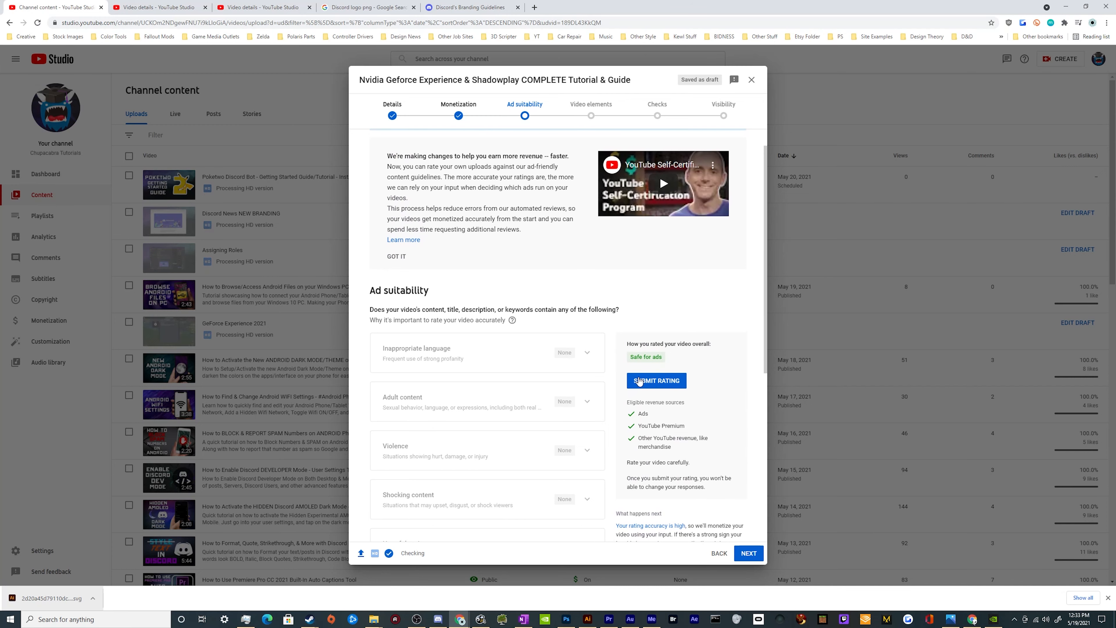
{"action": "scroll", "coordinate": [556, 380], "scroll_direction": "down", "scroll_amount": 6}
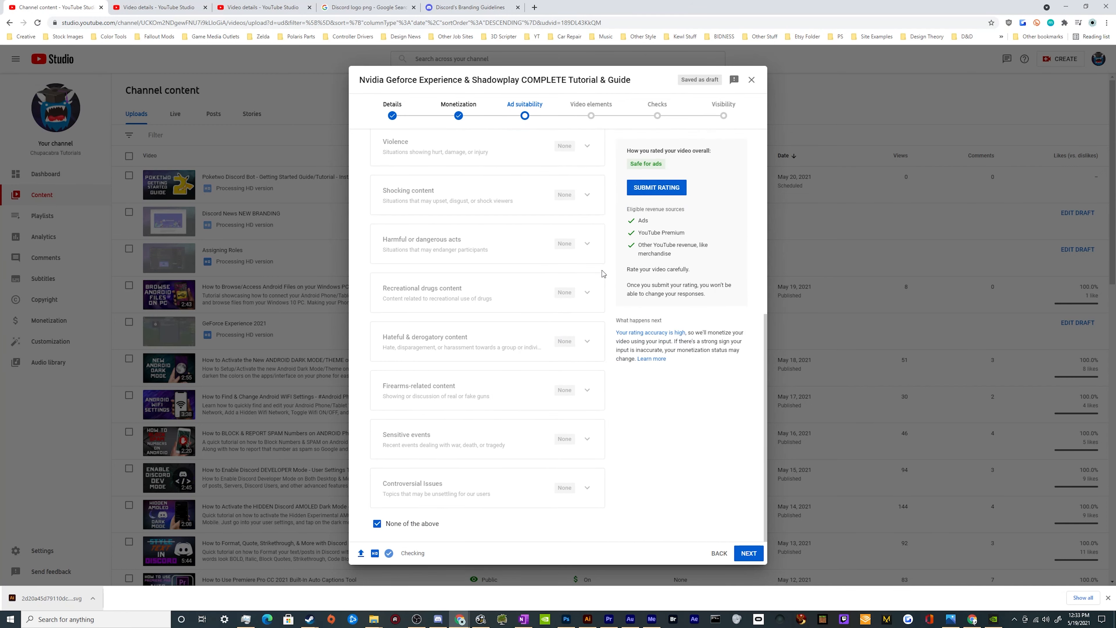
{"action": "scroll", "coordinate": [674, 347], "scroll_direction": "up", "scroll_amount": 6}
{"action": "left_click", "coordinate": [657, 380]}
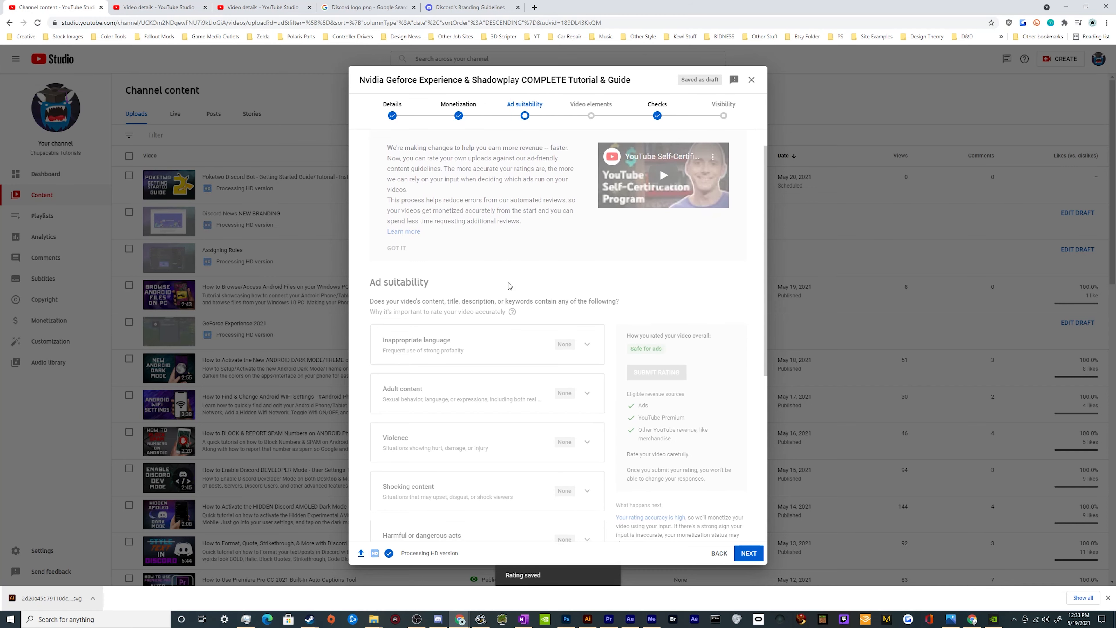
{"action": "scroll", "coordinate": [501, 365], "scroll_direction": "down", "scroll_amount": 5}
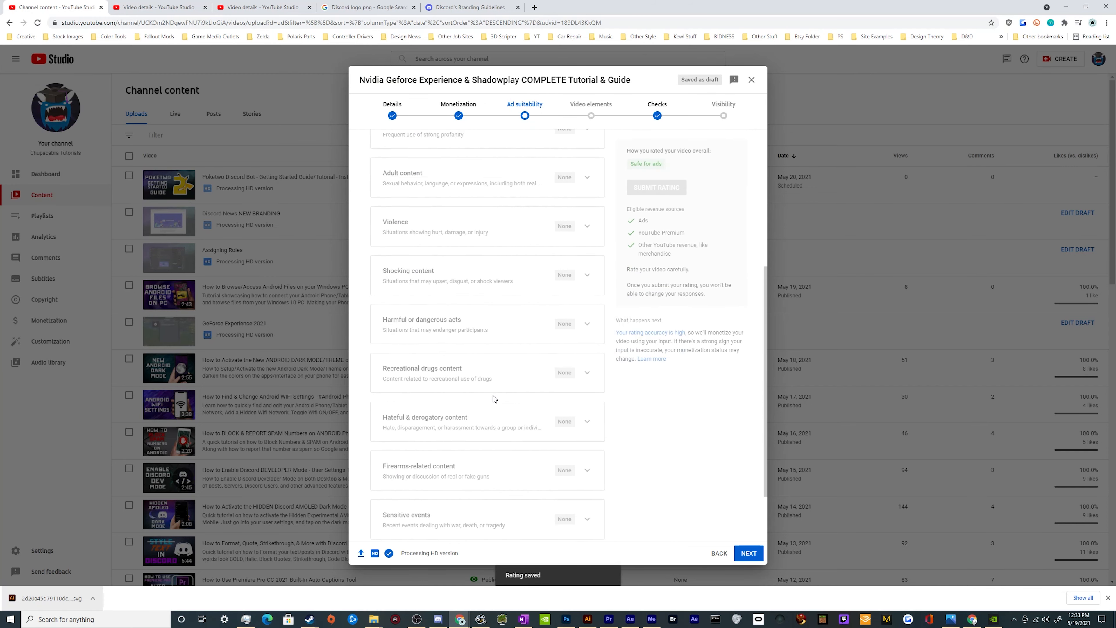
{"action": "left_click", "coordinate": [740, 555]}
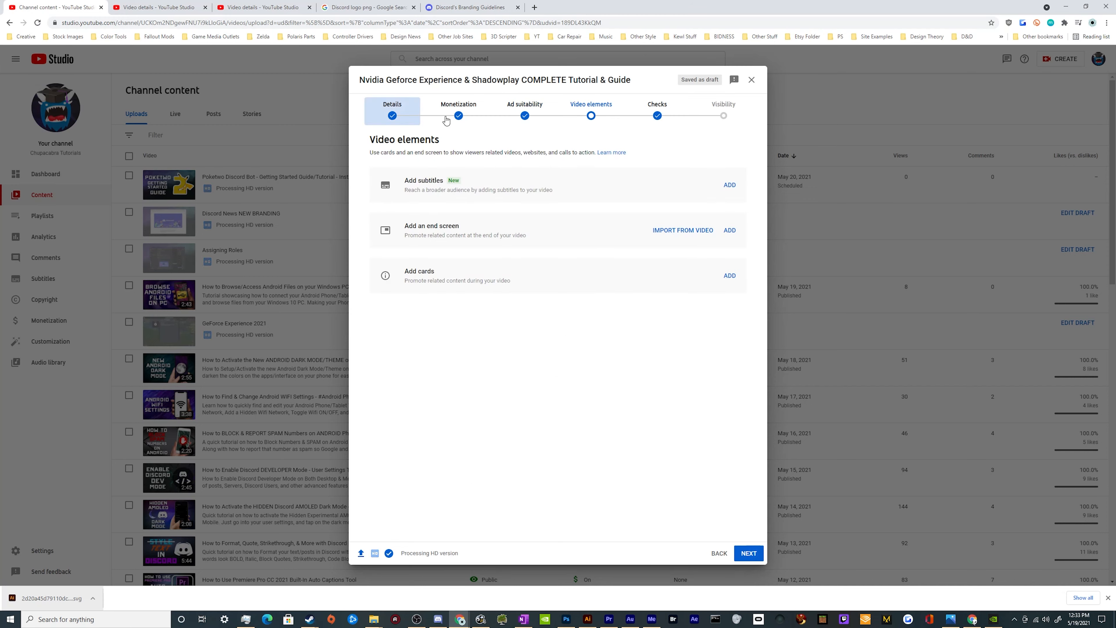
Look back over the monetization and submitted ad suitability pages, and return to the video elements
{"action": "left_click", "coordinate": [459, 116]}
{"action": "left_click", "coordinate": [525, 116]}
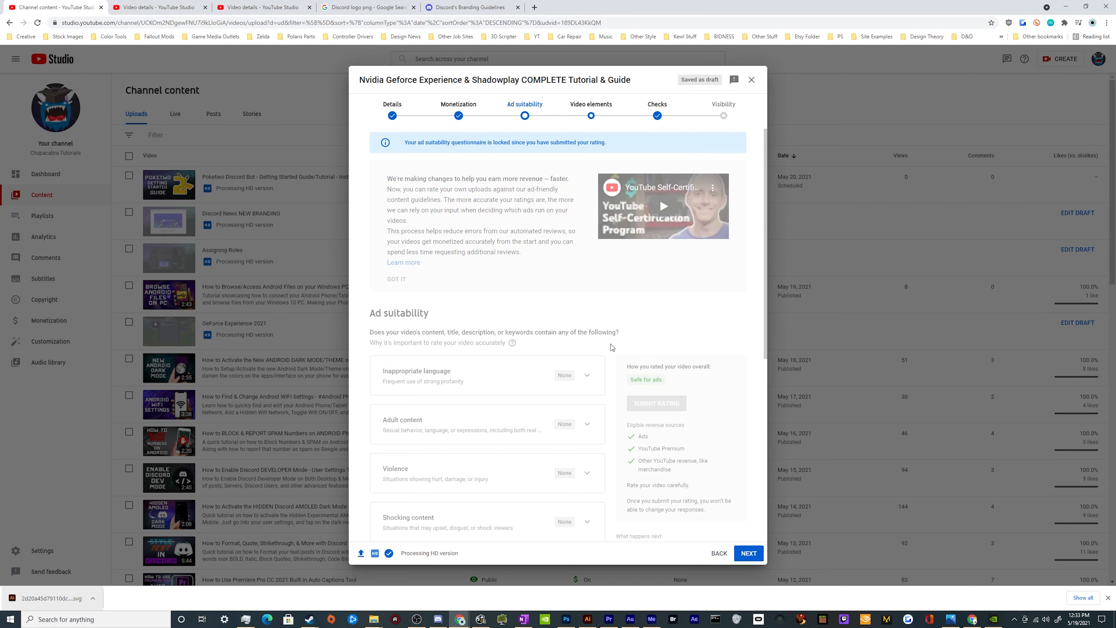
{"action": "scroll", "coordinate": [613, 347], "scroll_direction": "down", "scroll_amount": 5}
{"action": "scroll", "coordinate": [610, 343], "scroll_direction": "up", "scroll_amount": 5}
{"action": "scroll", "coordinate": [609, 382], "scroll_direction": "down", "scroll_amount": 3}
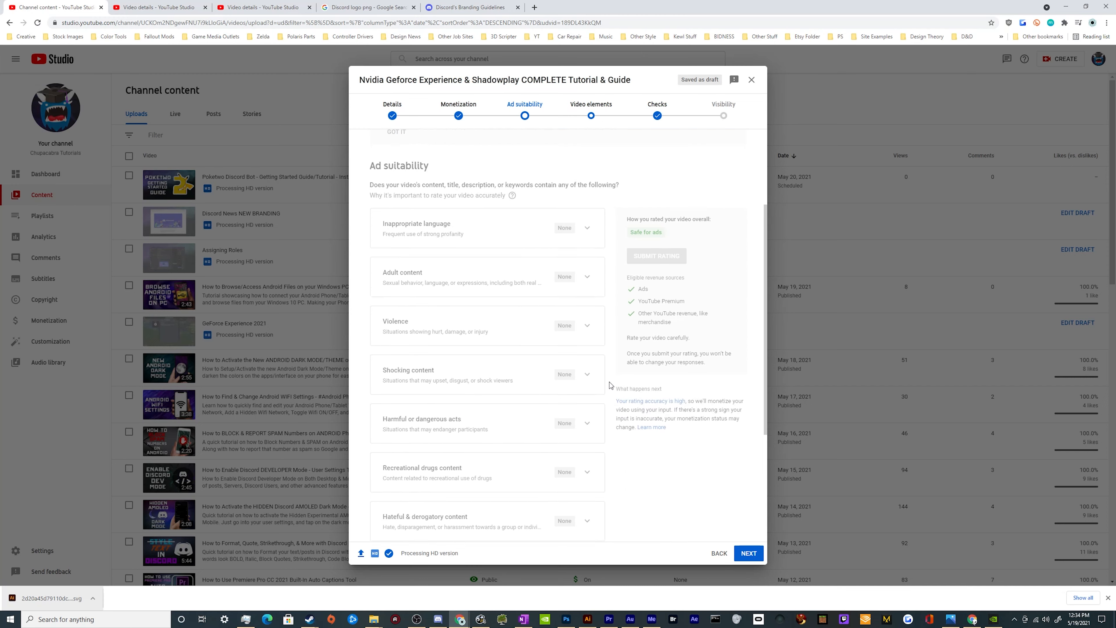
{"action": "scroll", "coordinate": [610, 396], "scroll_direction": "up", "scroll_amount": 3}
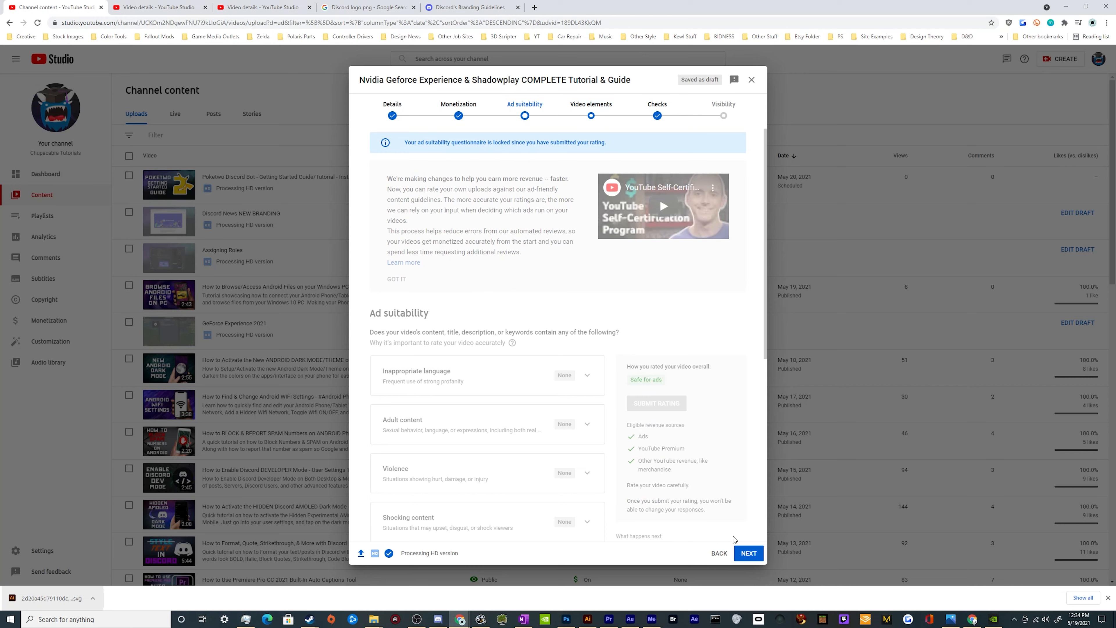
{"action": "left_click", "coordinate": [748, 553]}
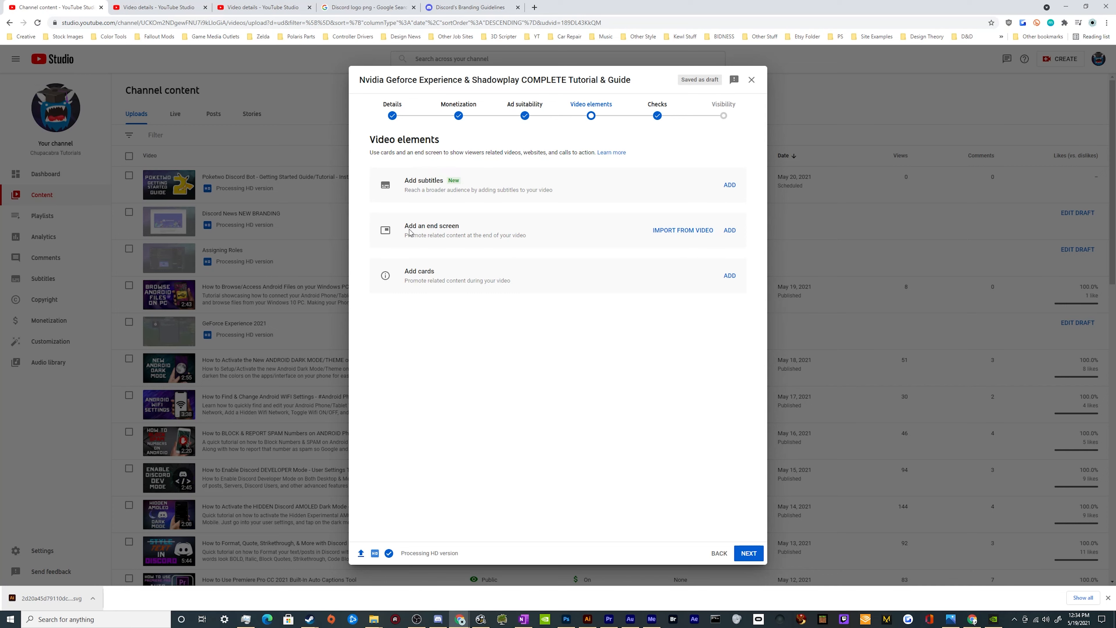
Import the end screen layout from the "Poketwo Discord Bot - Getting Started Guide/Tutorial" video
{"action": "left_click", "coordinate": [655, 236]}
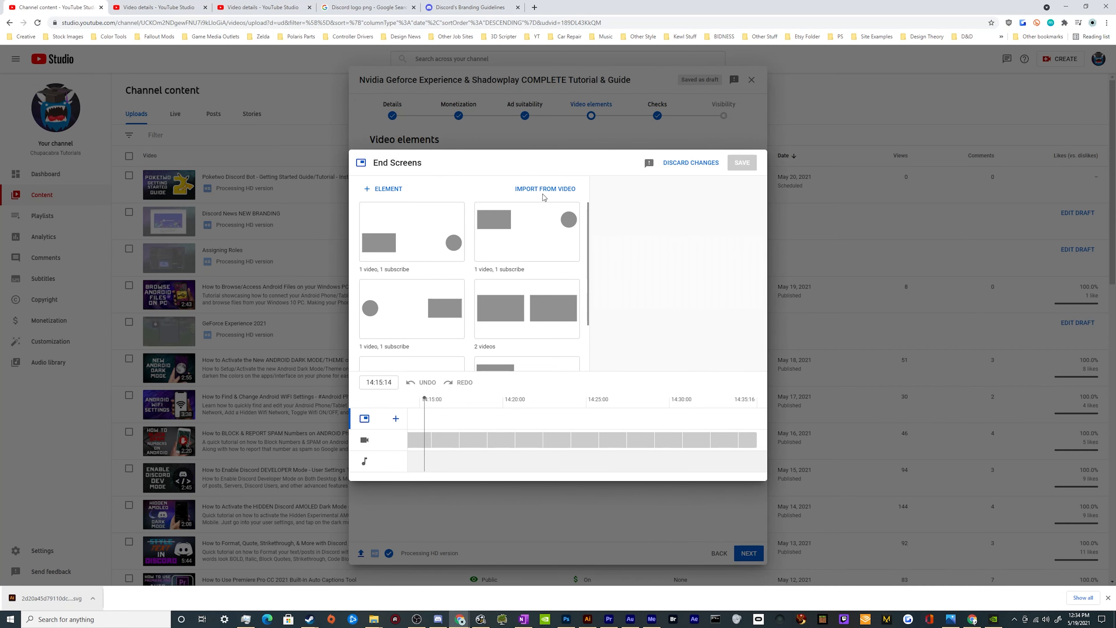
{"action": "left_click", "coordinate": [521, 189]}
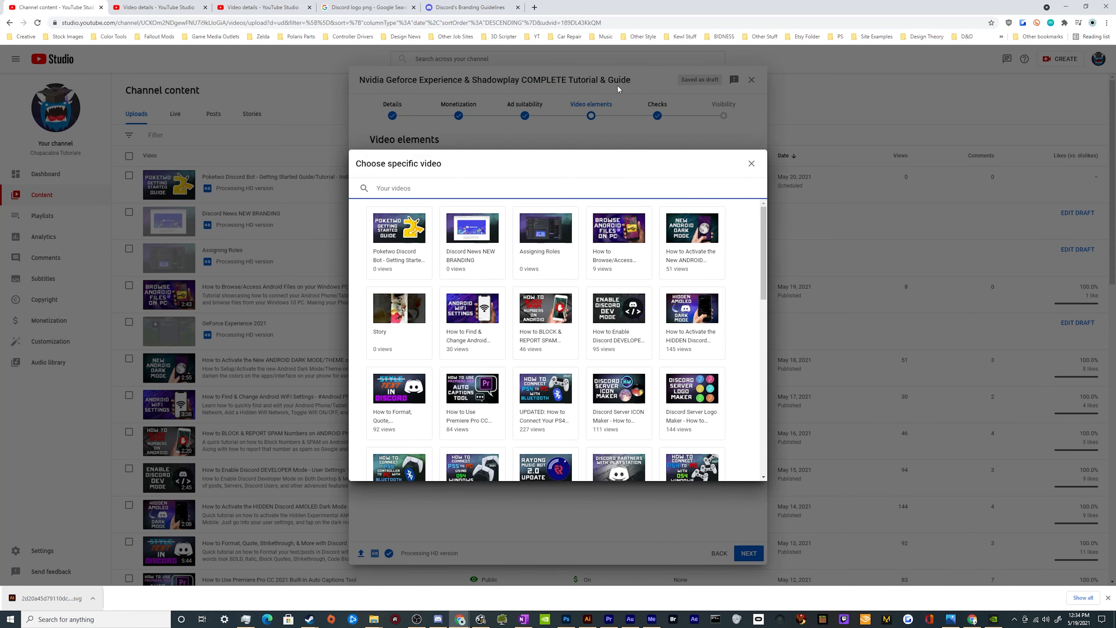
{"action": "left_click", "coordinate": [399, 239]}
Replace the end screen's "Discord Server ICON Maker" video with "How to Use Premiere Pro CC 2021 Built-In Auto Captions Tool"
{"action": "left_click", "coordinate": [587, 270]}
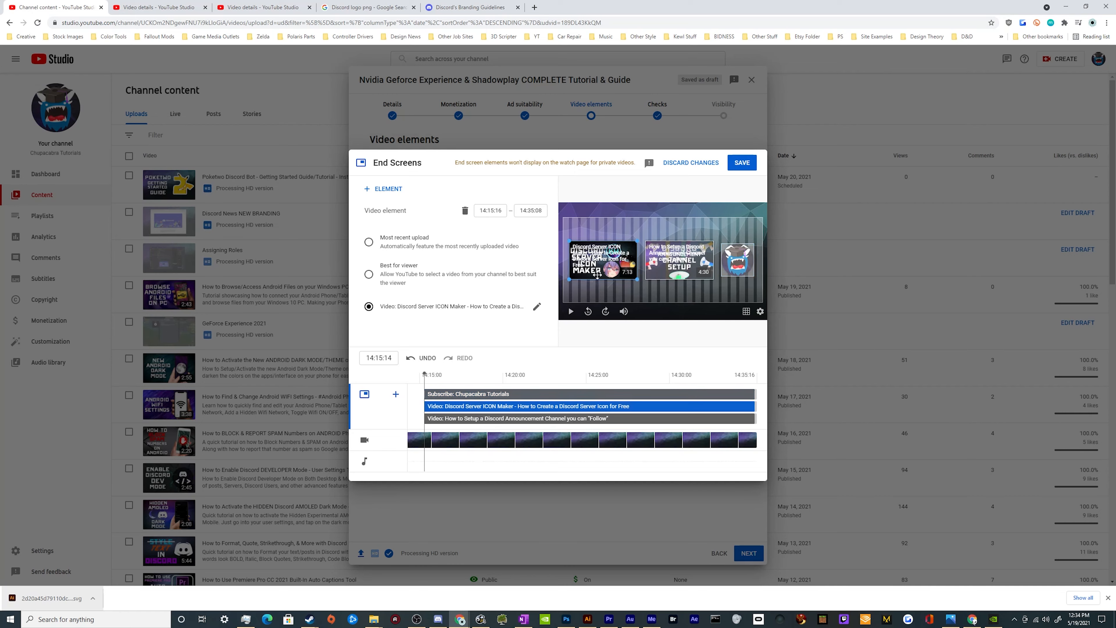
{"action": "left_click", "coordinate": [428, 305]}
{"action": "scroll", "coordinate": [535, 333], "scroll_direction": "down", "scroll_amount": 3}
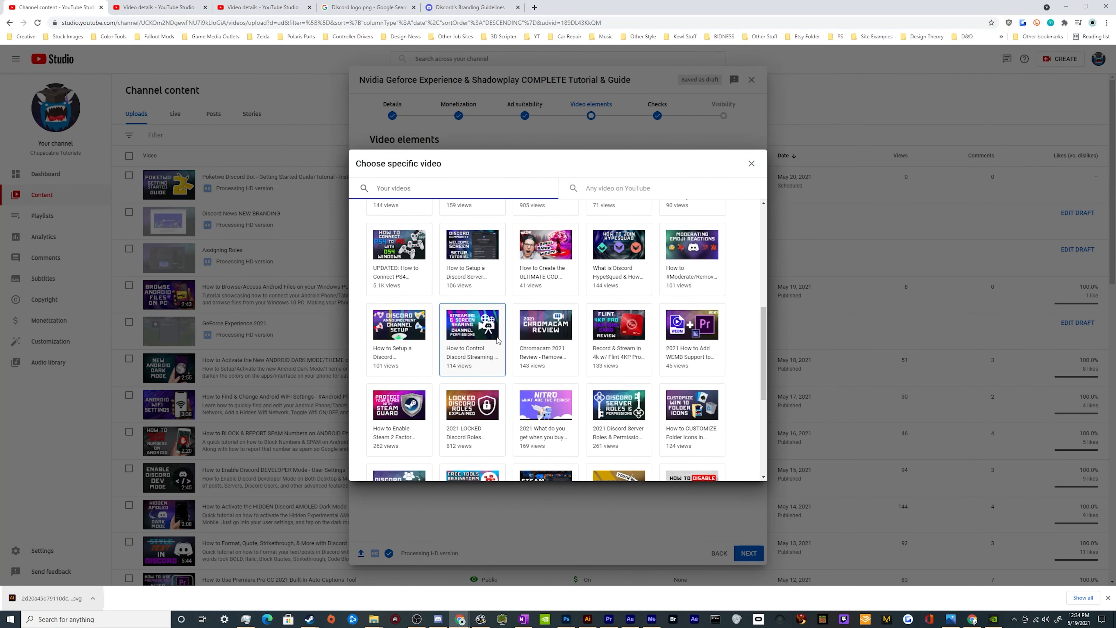
{"action": "scroll", "coordinate": [498, 340], "scroll_direction": "up", "scroll_amount": 7}
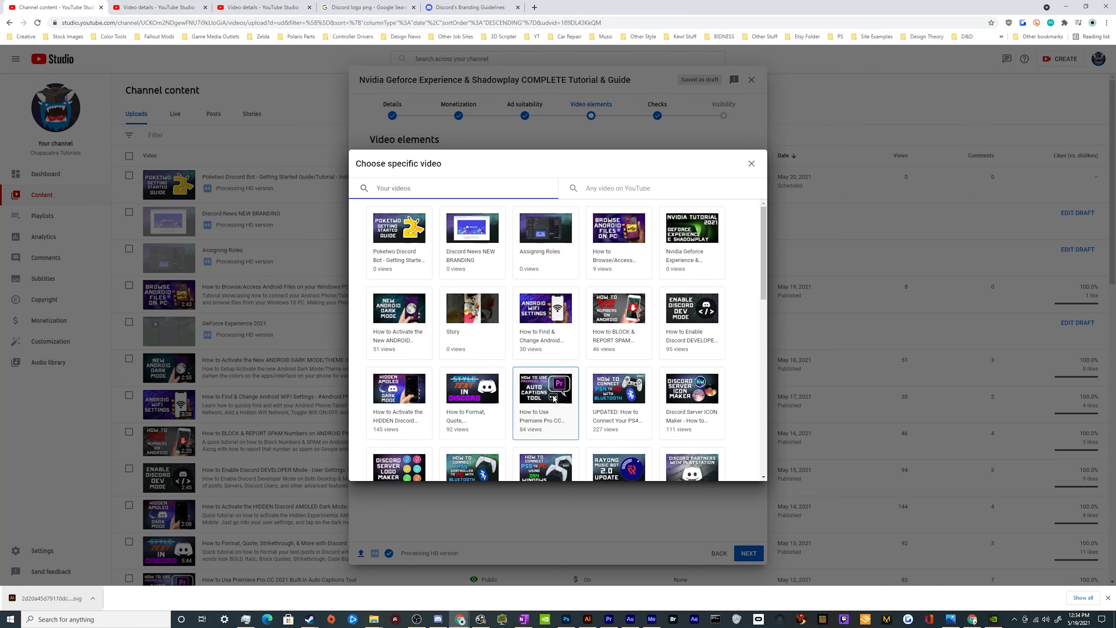
{"action": "left_click", "coordinate": [546, 388]}
Set the Discord Announcement Channel video element to "Best for viewer" and save the end screen
{"action": "left_click", "coordinate": [675, 262]}
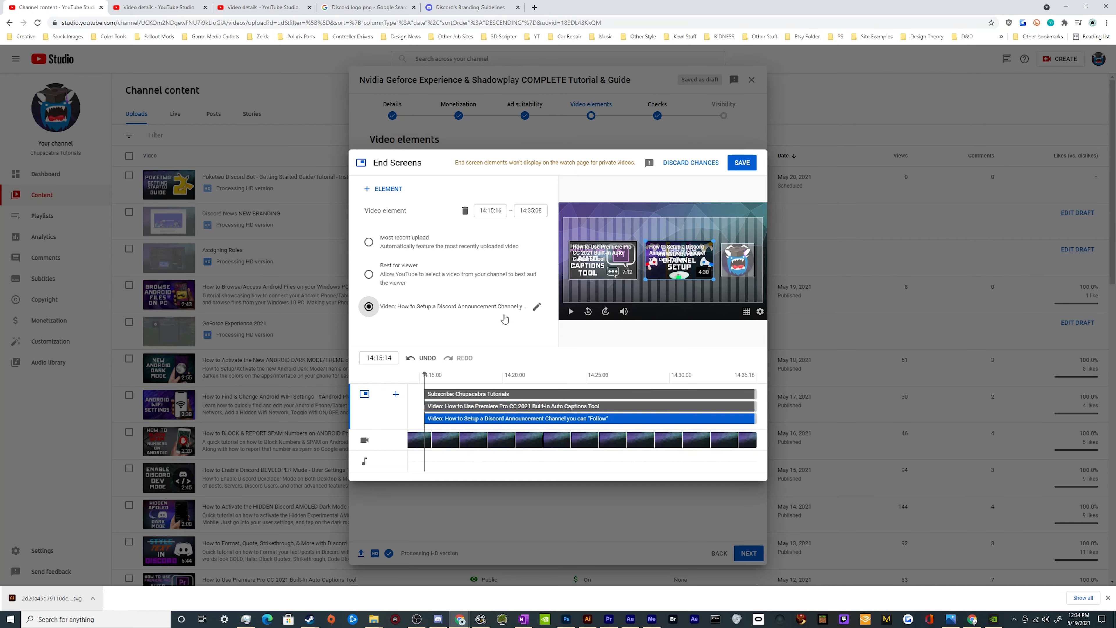
{"action": "left_click", "coordinate": [536, 306]}
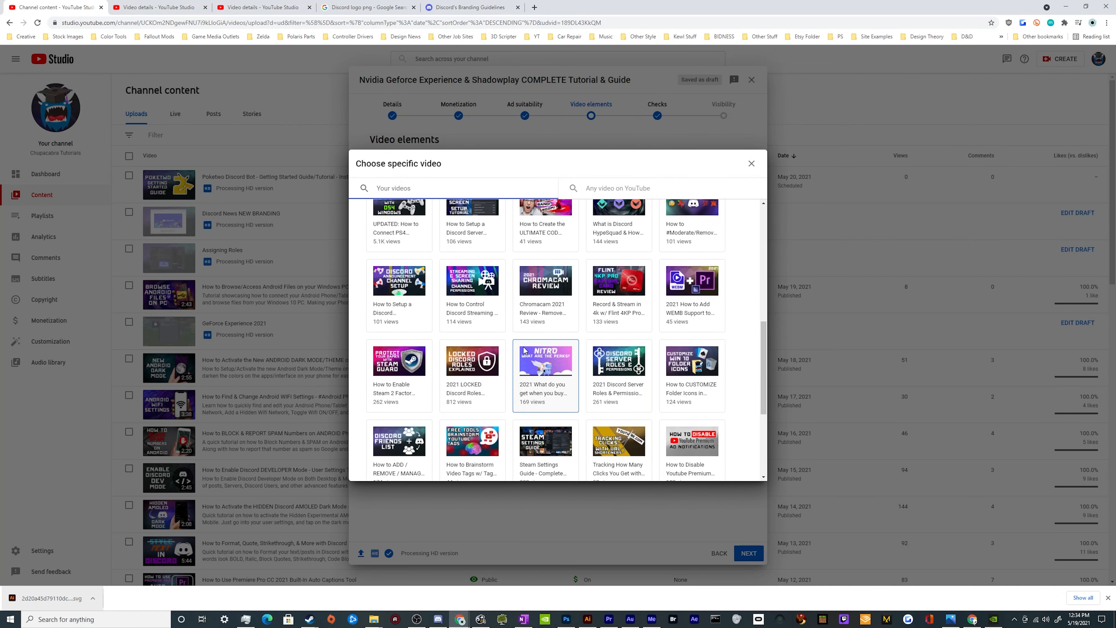
{"action": "left_click", "coordinate": [752, 163]}
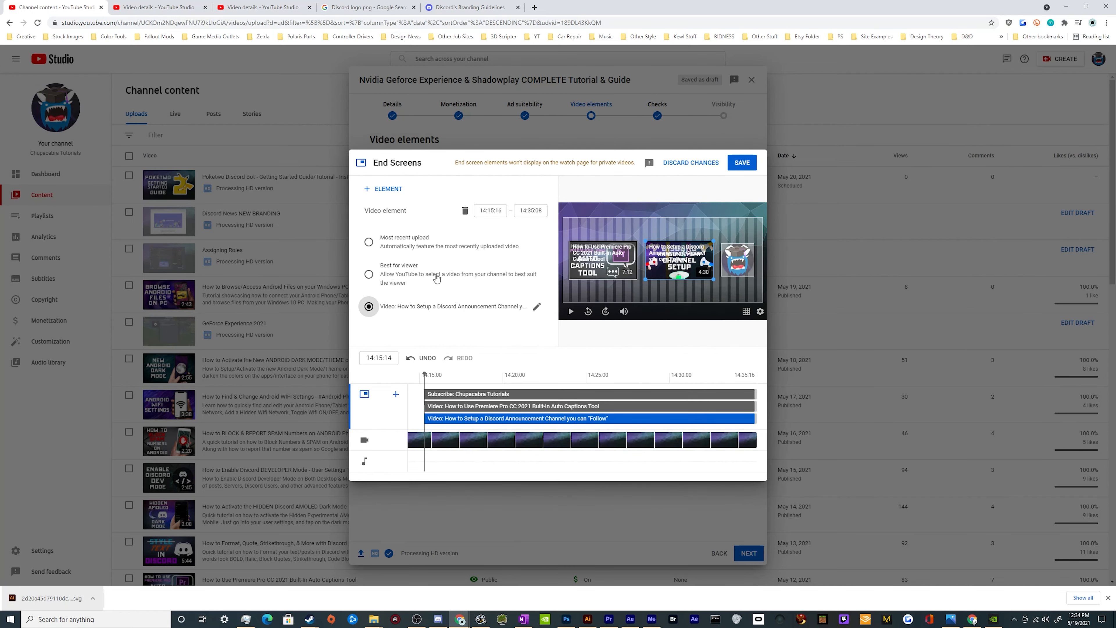
{"action": "left_click", "coordinate": [421, 277]}
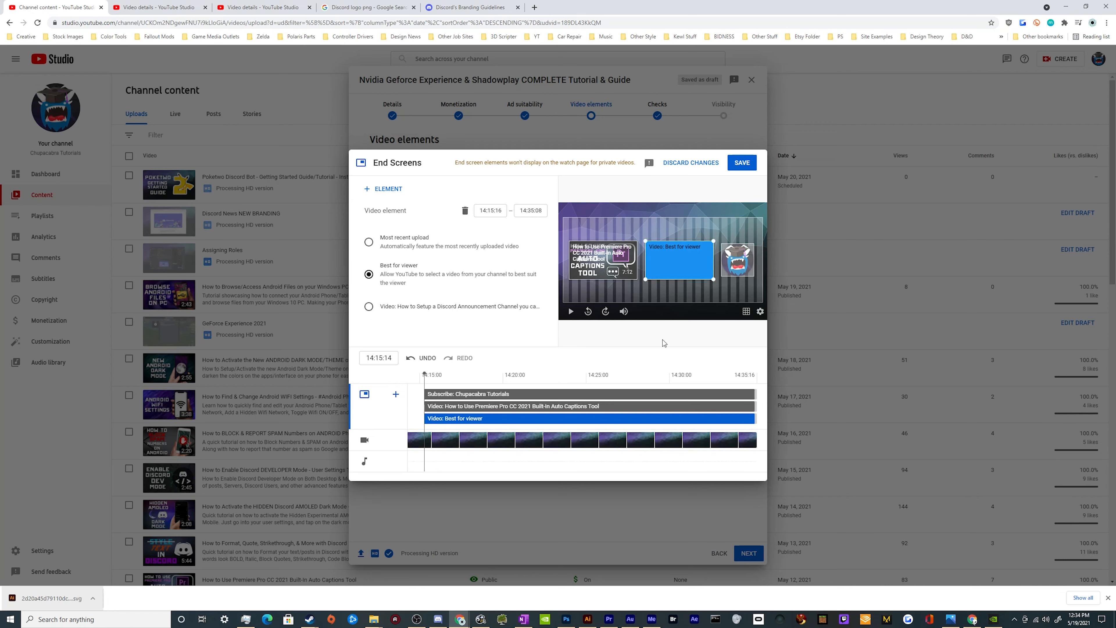
{"action": "left_click", "coordinate": [741, 163]}
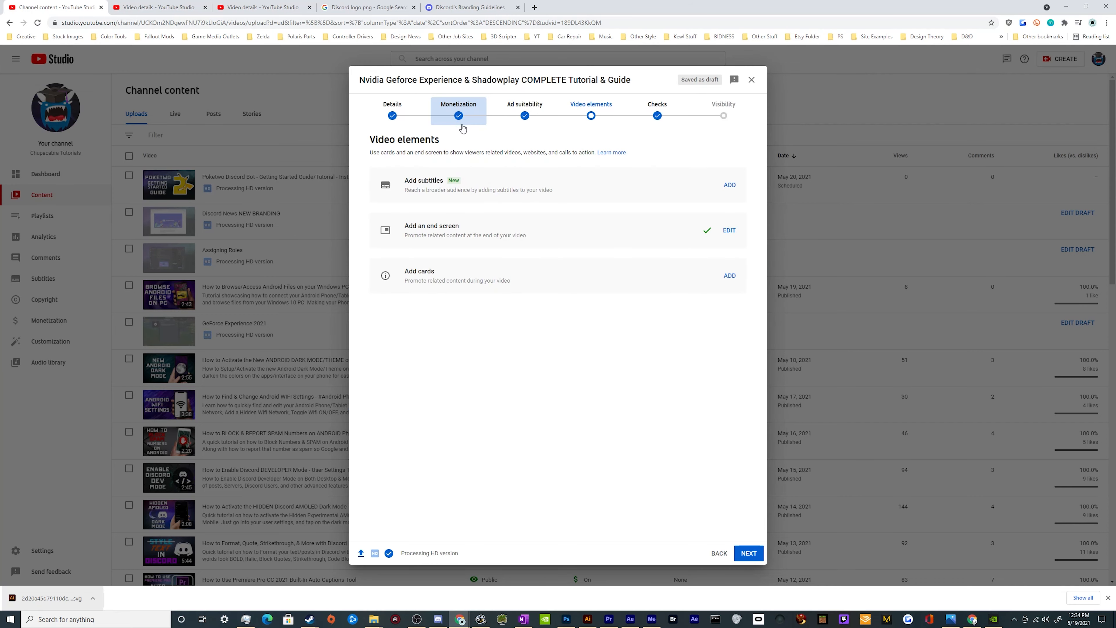
Add a video card at 07:05:47 that suggests the "How to Browse/Access Android Files on your Windows PC" video
{"action": "left_click", "coordinate": [729, 276]}
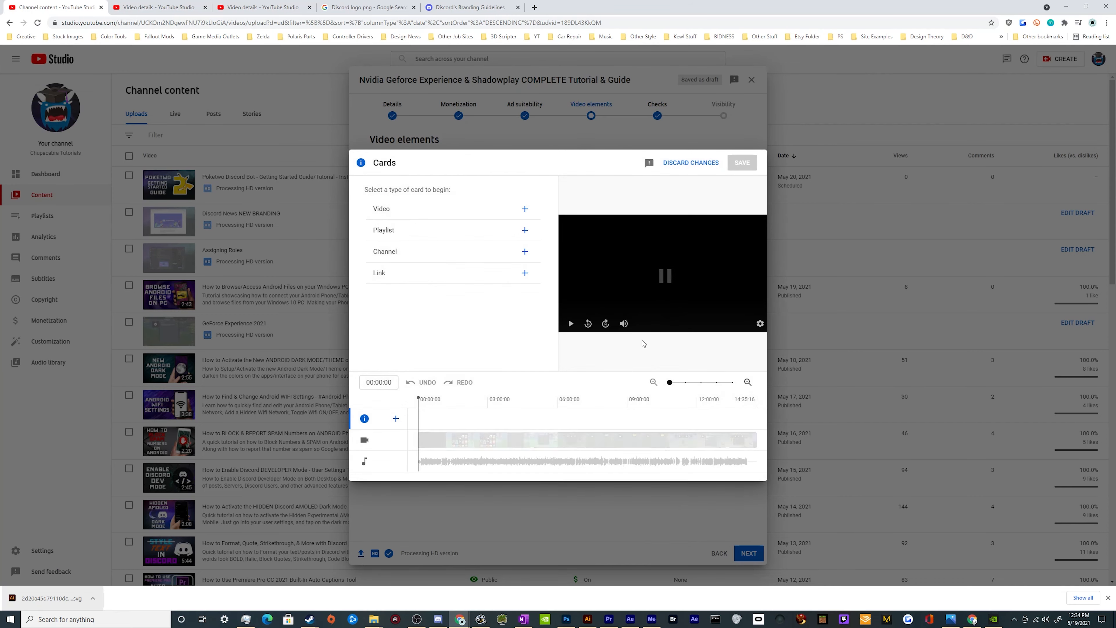
{"action": "left_click", "coordinate": [488, 209]}
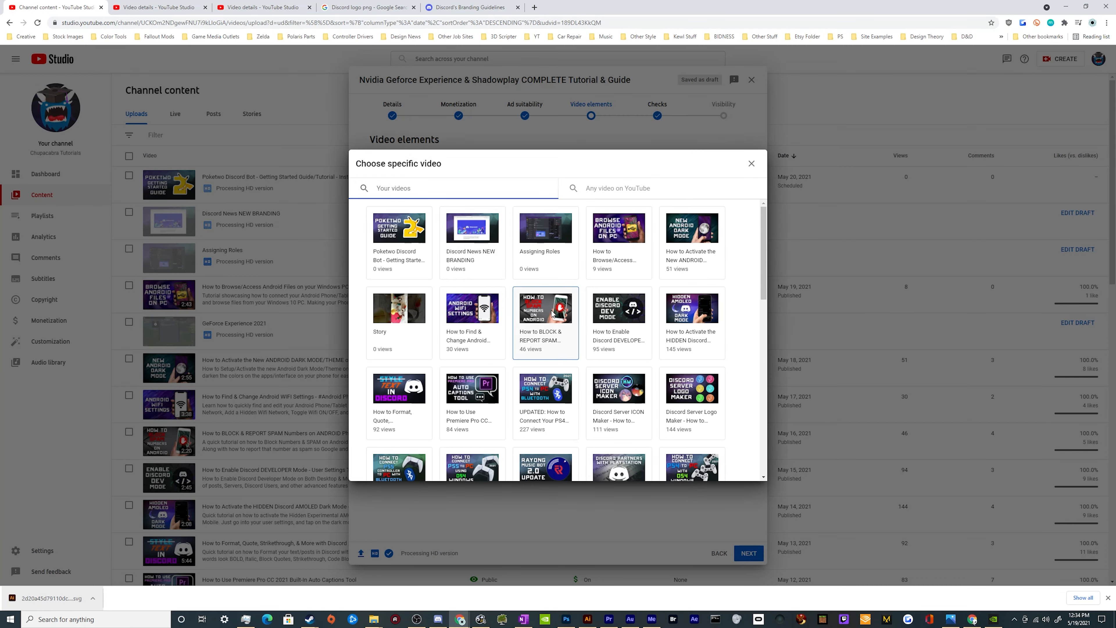
{"action": "left_click", "coordinate": [613, 238]}
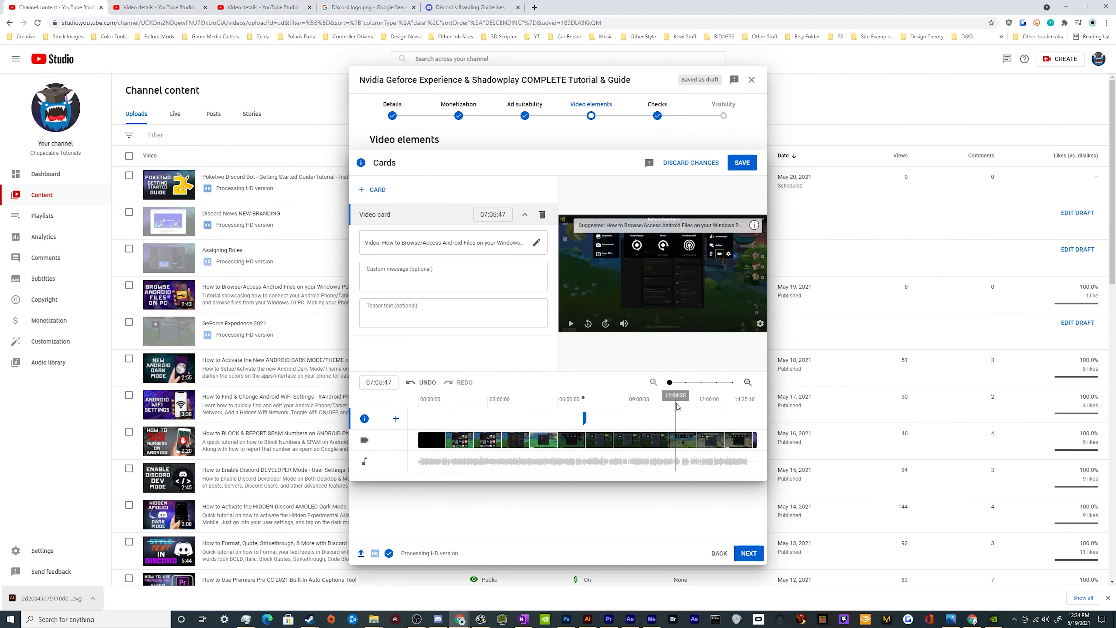
Add a second video card at 12:49:21 for "Poketwo Discord Bot - Getting Started Guide/Tutorial" and save the cards
{"action": "left_click", "coordinate": [716, 400]}
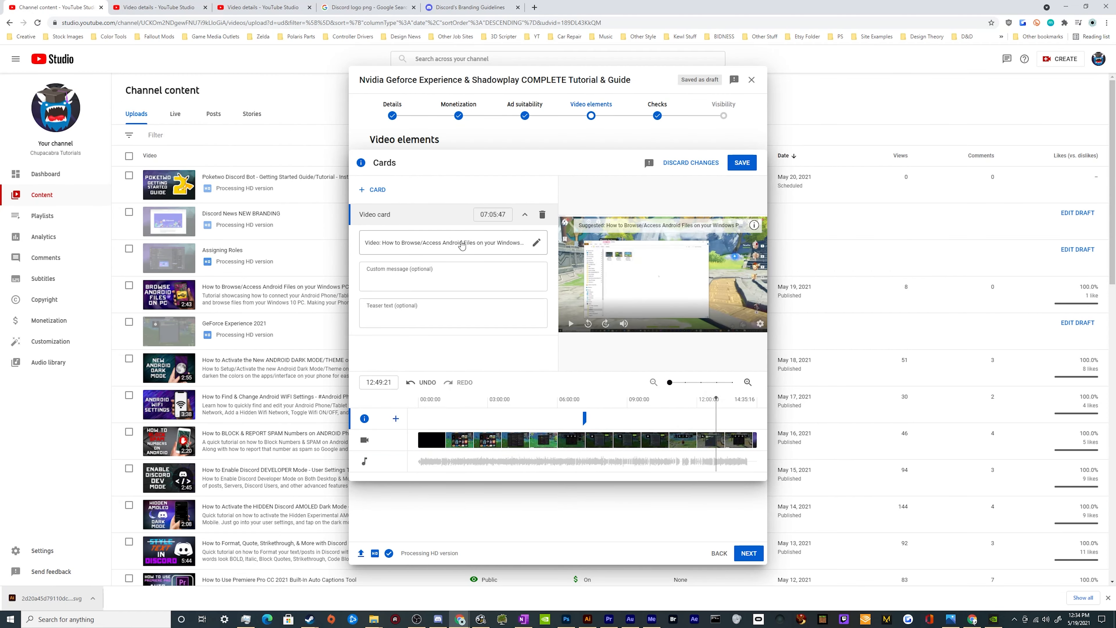
{"action": "left_click", "coordinate": [376, 190]}
{"action": "left_click", "coordinate": [372, 190]}
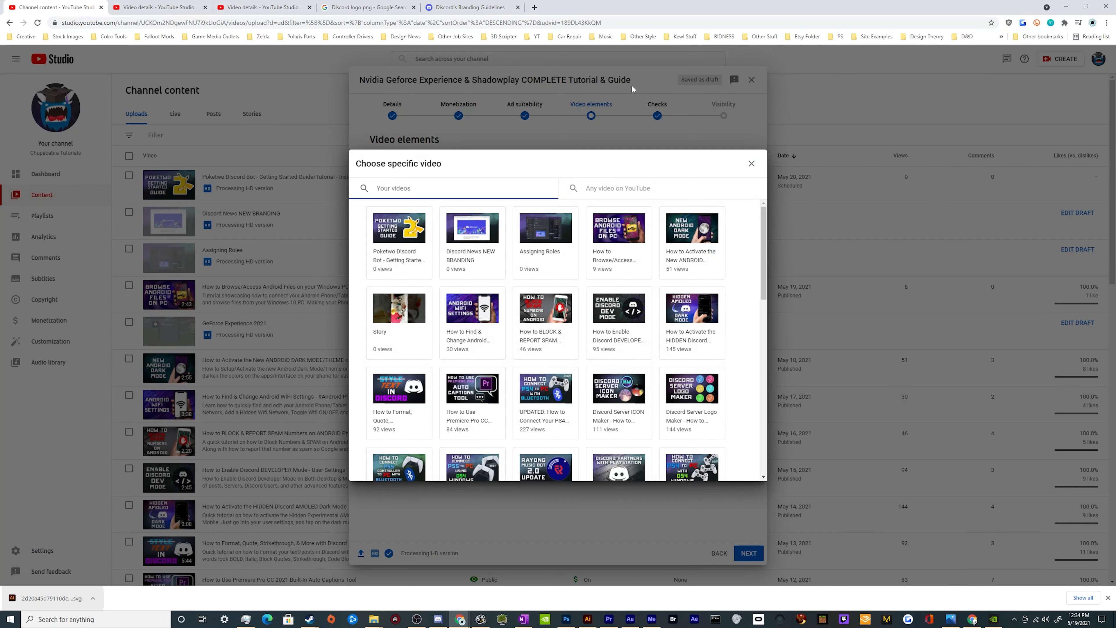
{"action": "left_click", "coordinate": [391, 251]}
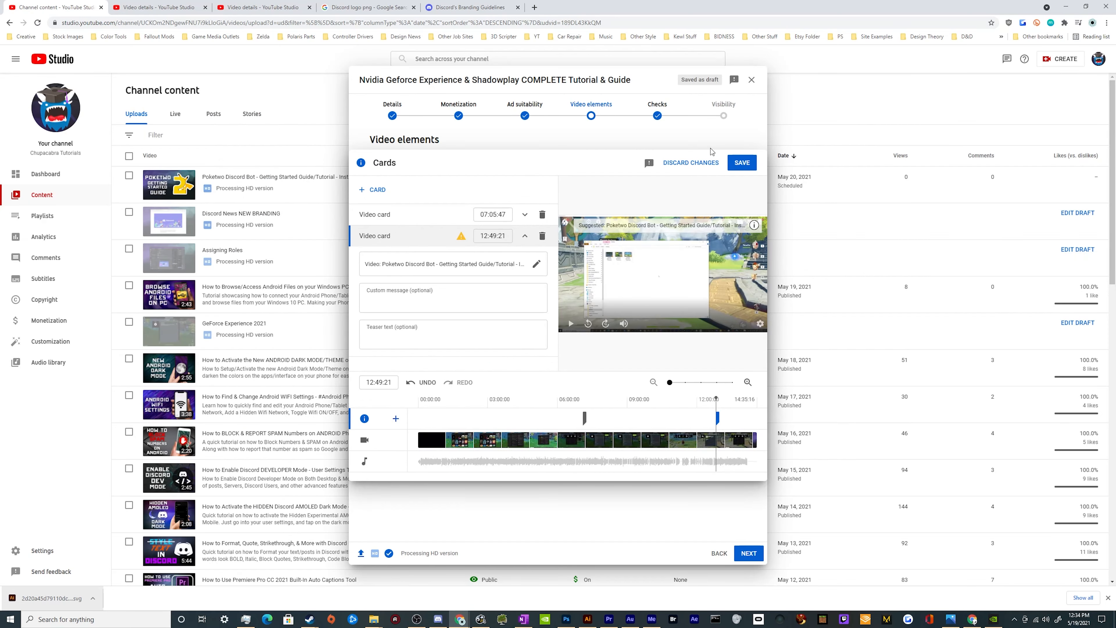
{"action": "left_click", "coordinate": [741, 163]}
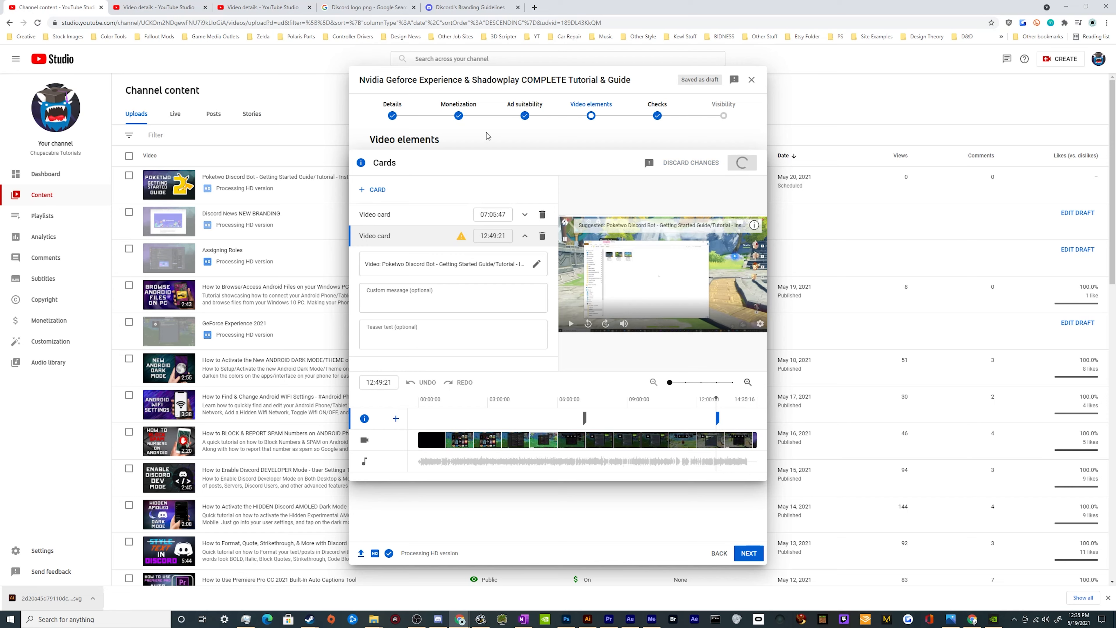
Review the copyright and ad suitability results under Checks and proceed to the Visibility stage
{"action": "left_click", "coordinate": [749, 554]}
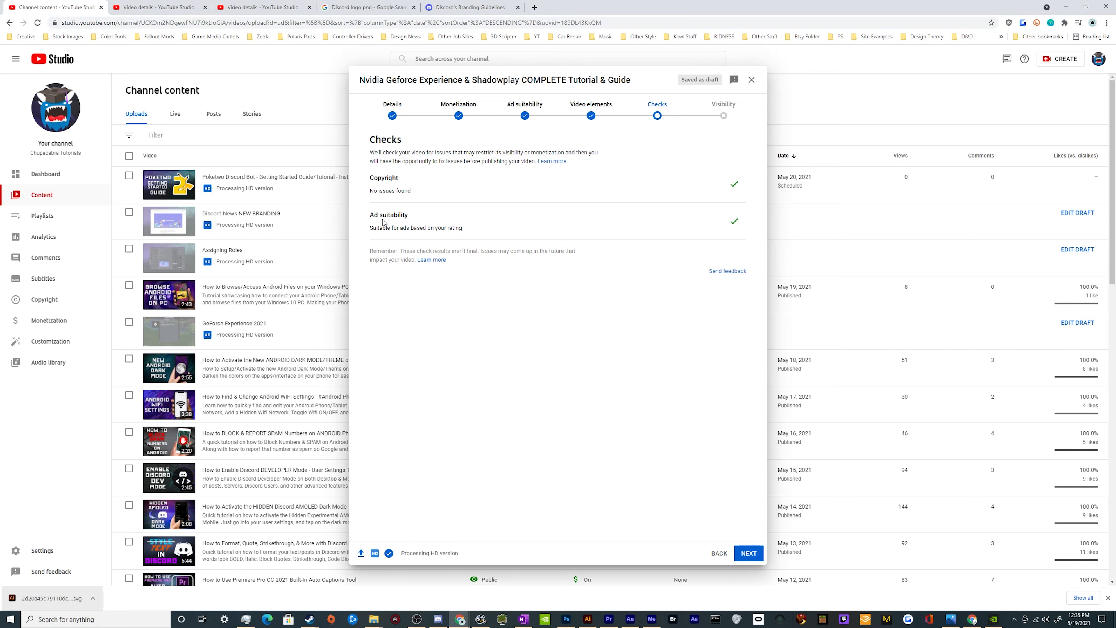
{"action": "left_click_drag", "start_coordinate": [360, 228], "coordinate": [427, 229]}
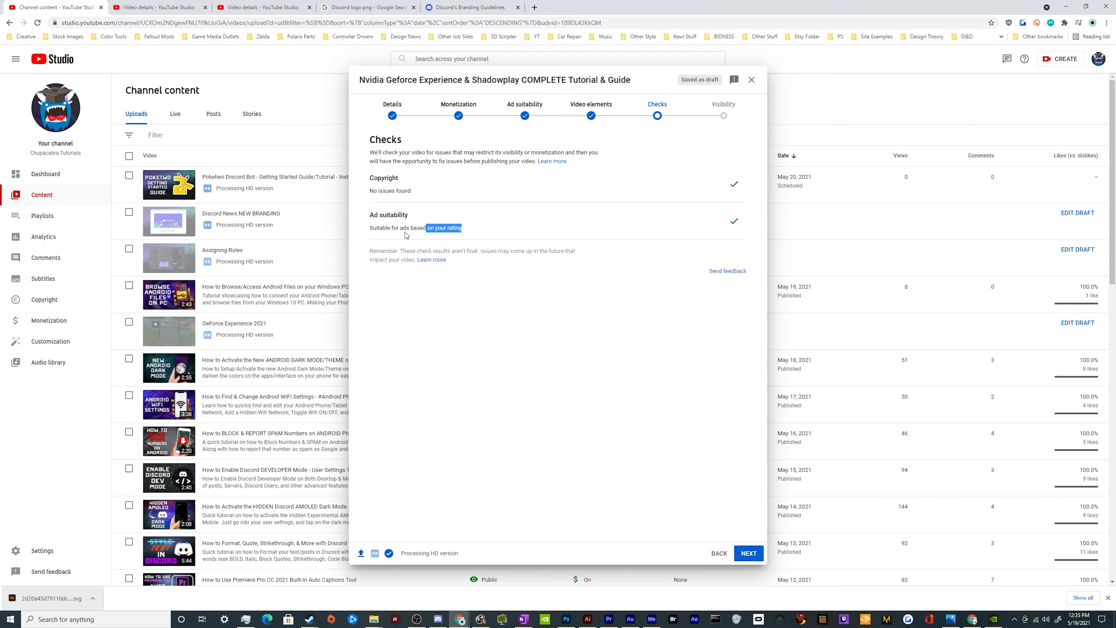
{"action": "left_click", "coordinate": [497, 209]}
{"action": "left_click", "coordinate": [749, 553]}
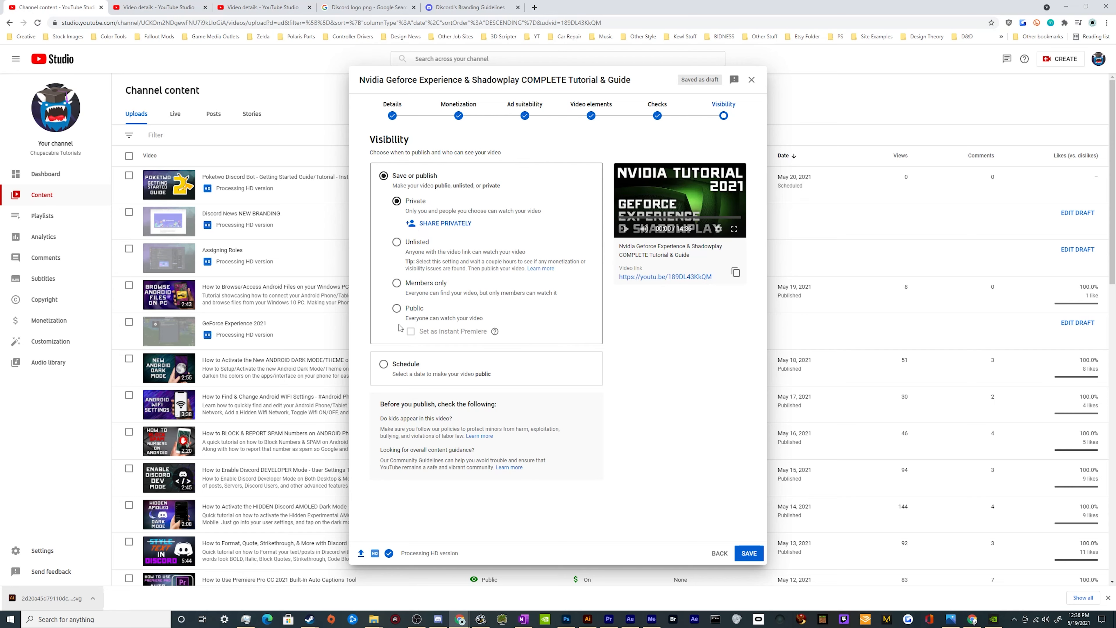
Set the video's visibility to a scheduled public release on May 21, 2021 at 7:00 AM
{"action": "left_click", "coordinate": [409, 316]}
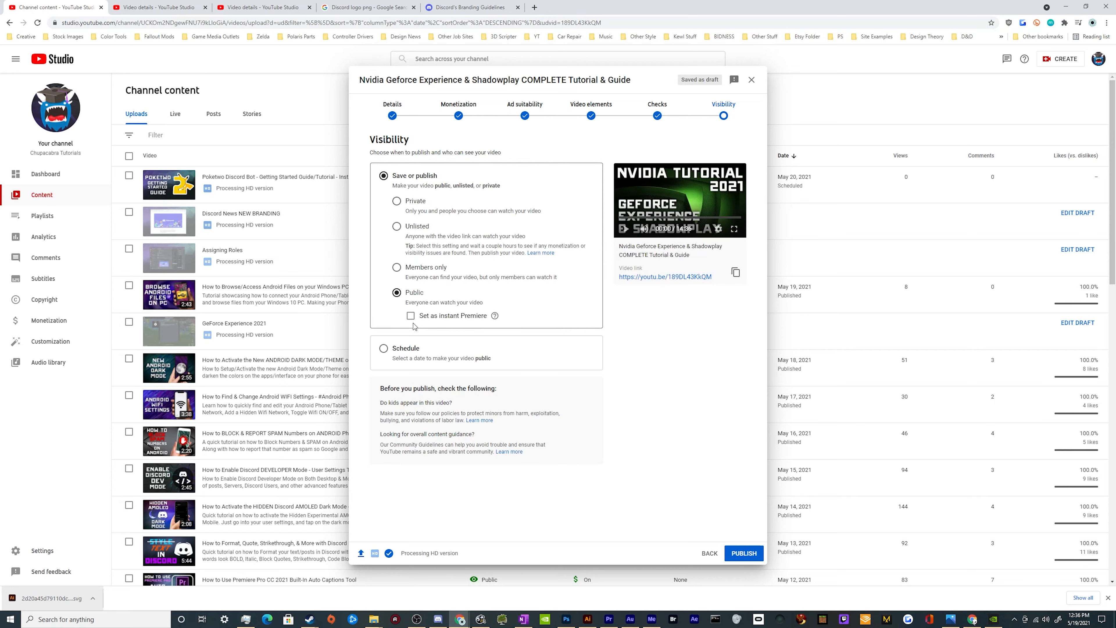
{"action": "left_click", "coordinate": [411, 317]}
{"action": "left_click", "coordinate": [399, 349]}
{"action": "left_click", "coordinate": [411, 248]}
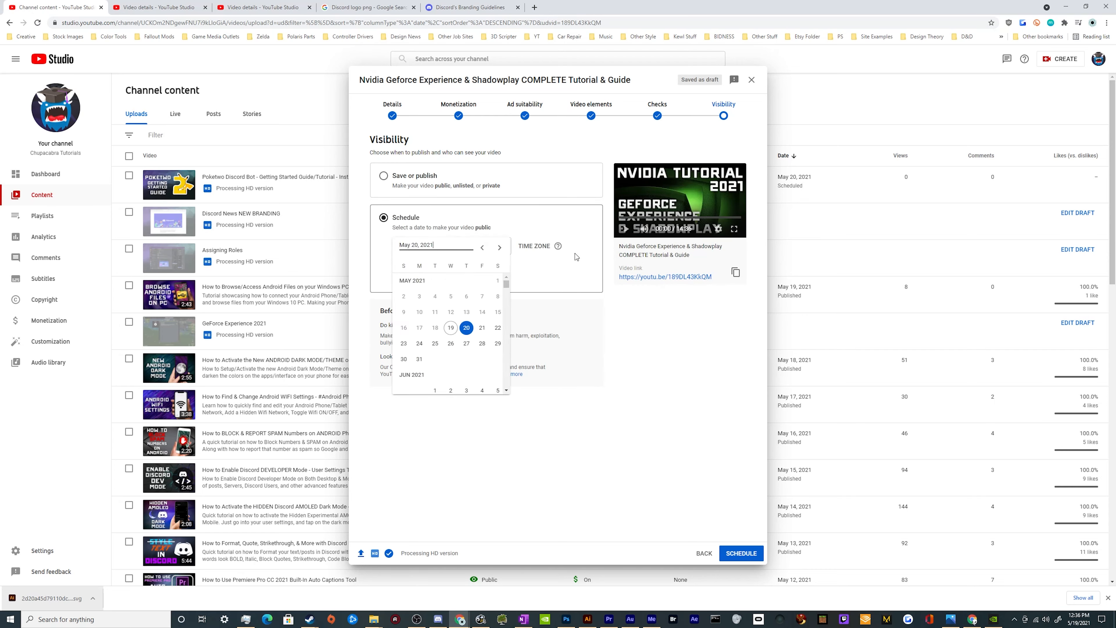
{"action": "left_click", "coordinate": [481, 328]}
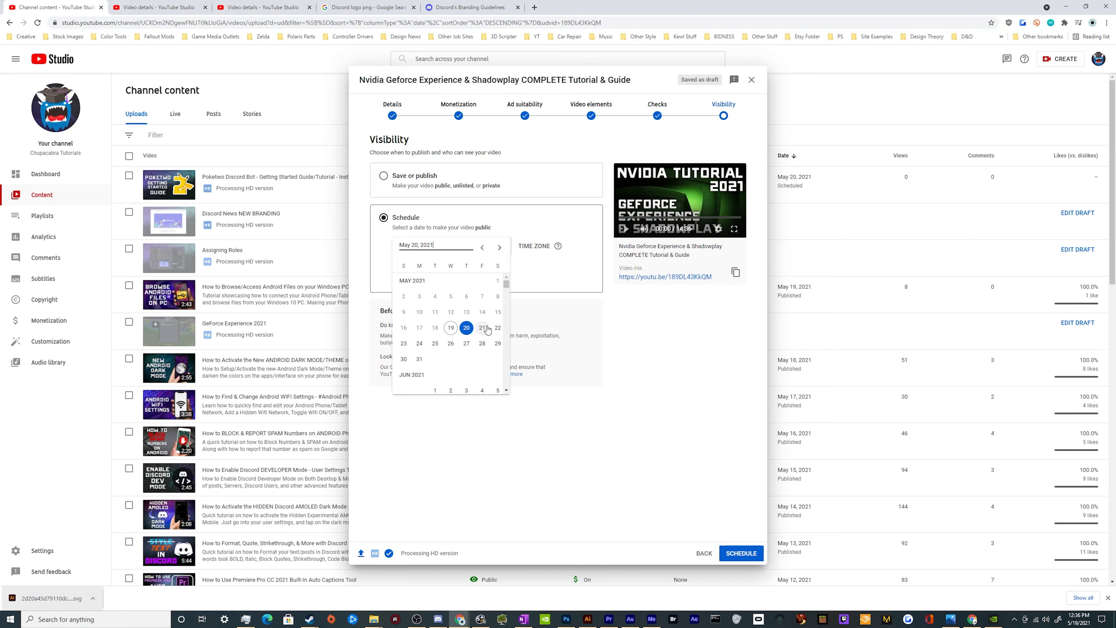
{"action": "left_click", "coordinate": [484, 244]}
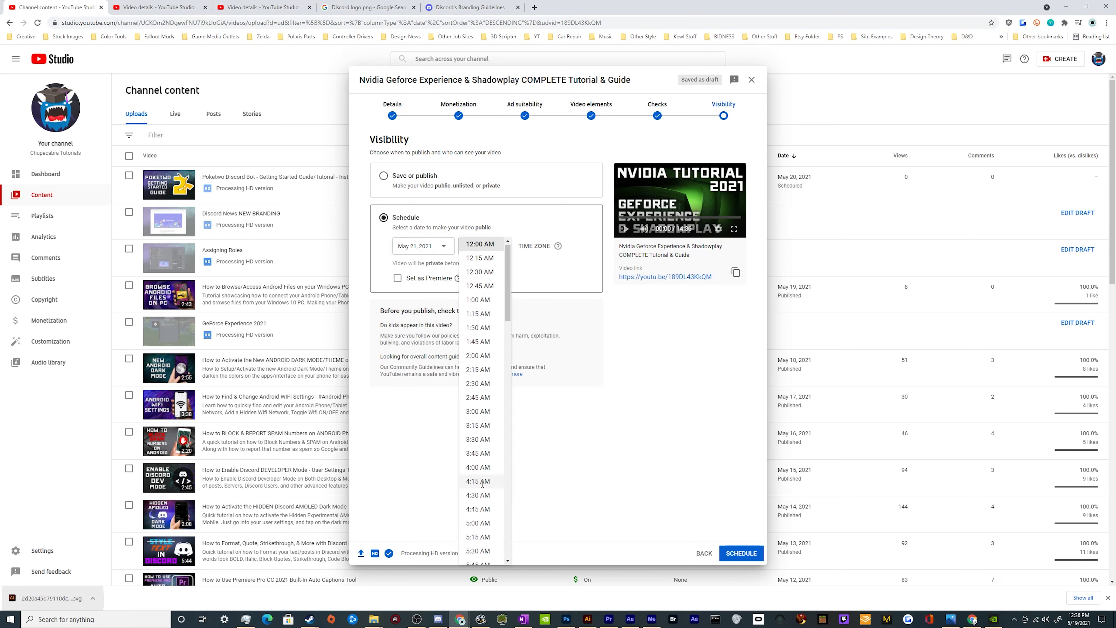
{"action": "scroll", "coordinate": [479, 484], "scroll_direction": "down", "scroll_amount": 3}
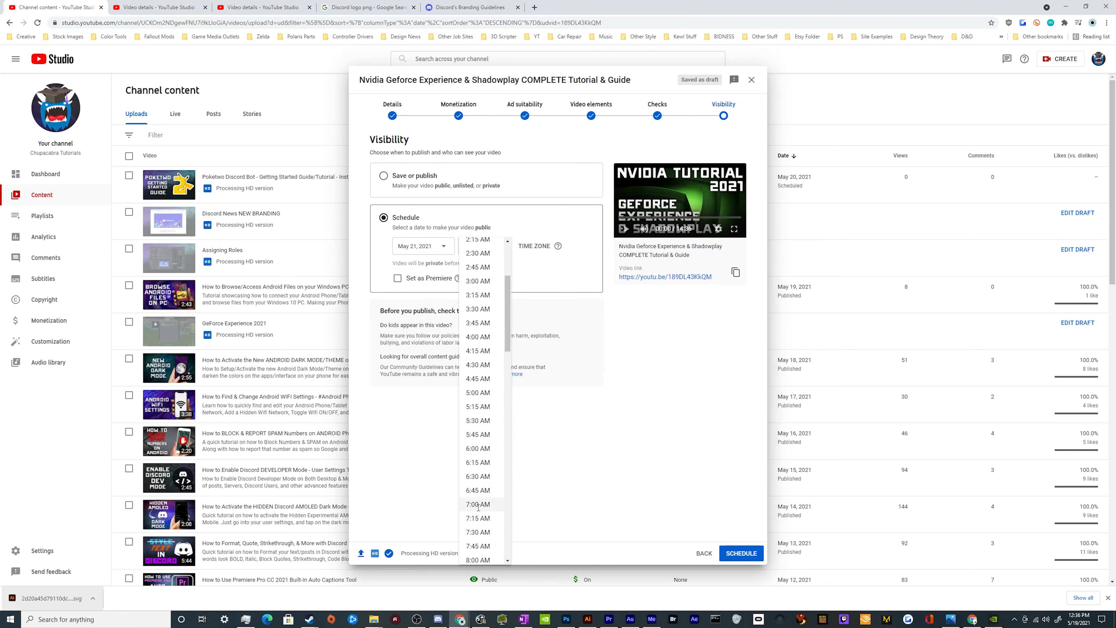
{"action": "left_click", "coordinate": [478, 505]}
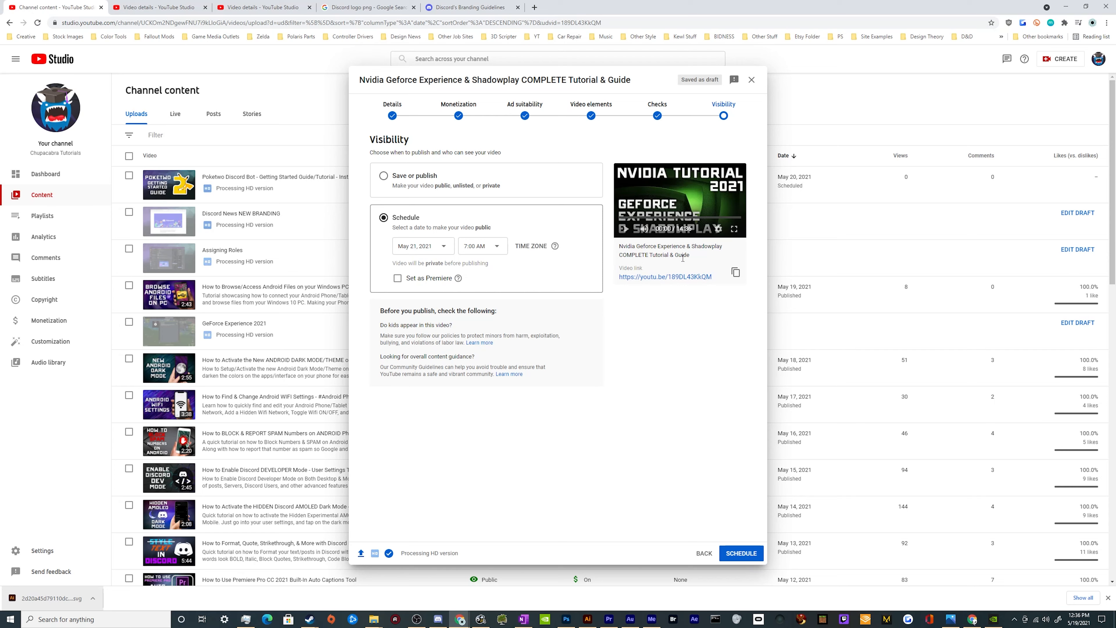
Copy the video link, submit the scheduled release and dismiss the confirmation
{"action": "left_click", "coordinate": [736, 274]}
{"action": "left_click", "coordinate": [738, 551]}
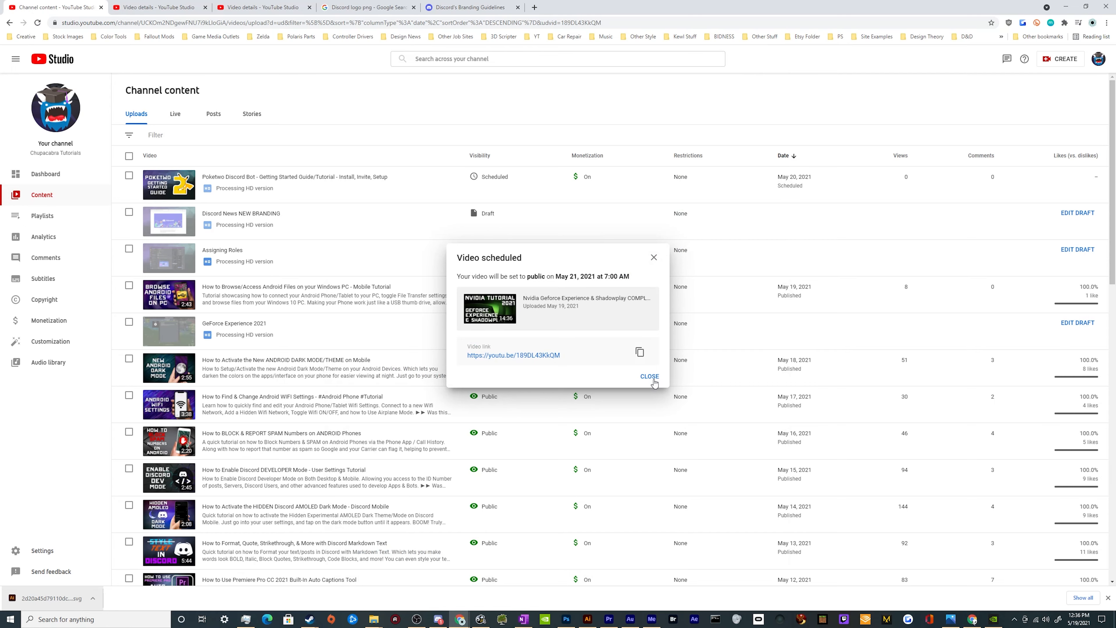
{"action": "left_click", "coordinate": [653, 382]}
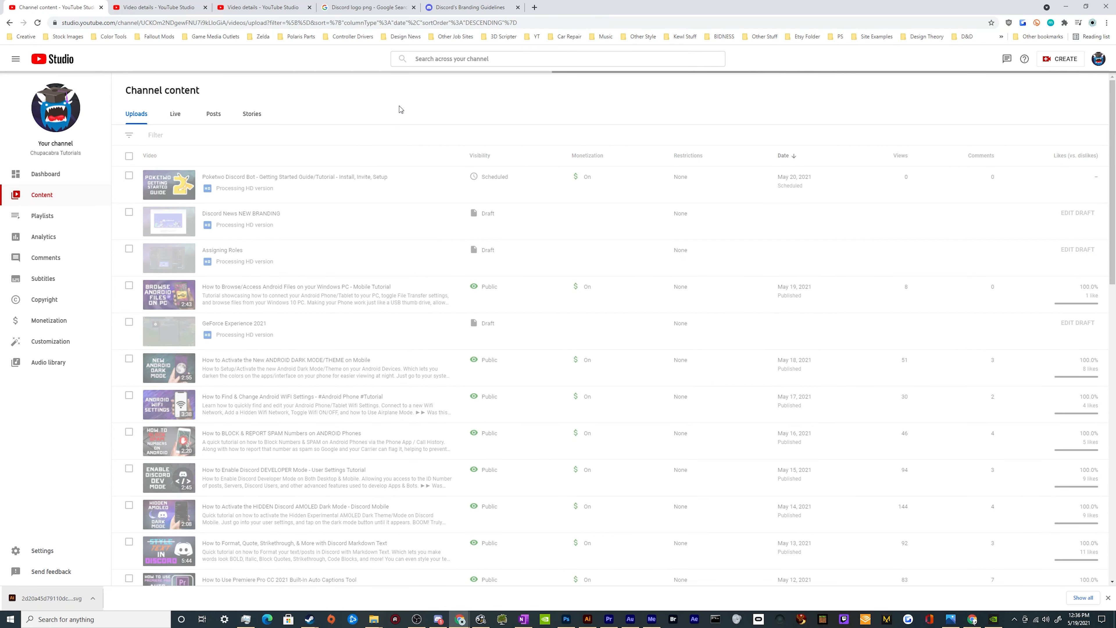